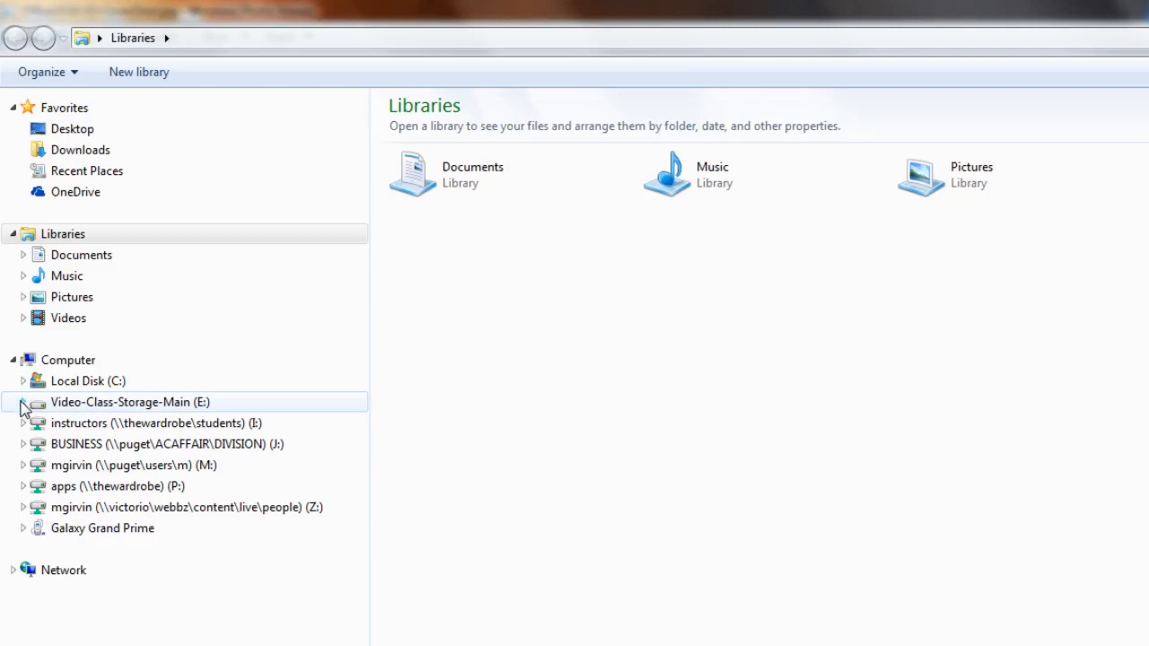
Step: Expand the Video-Class-Storage-Main (E:) drive down through 00VideoClassStorage, 216, 2013-216 and Content to the 01WindowsExplorers folder
left_click(24, 402)
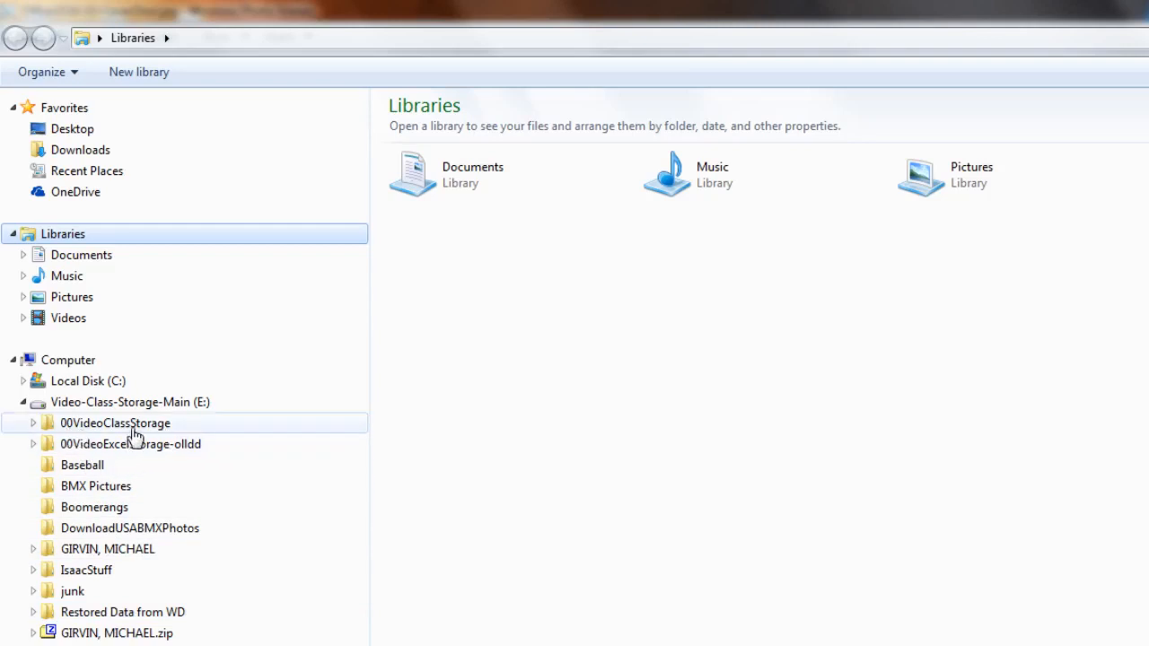
left_click(34, 426)
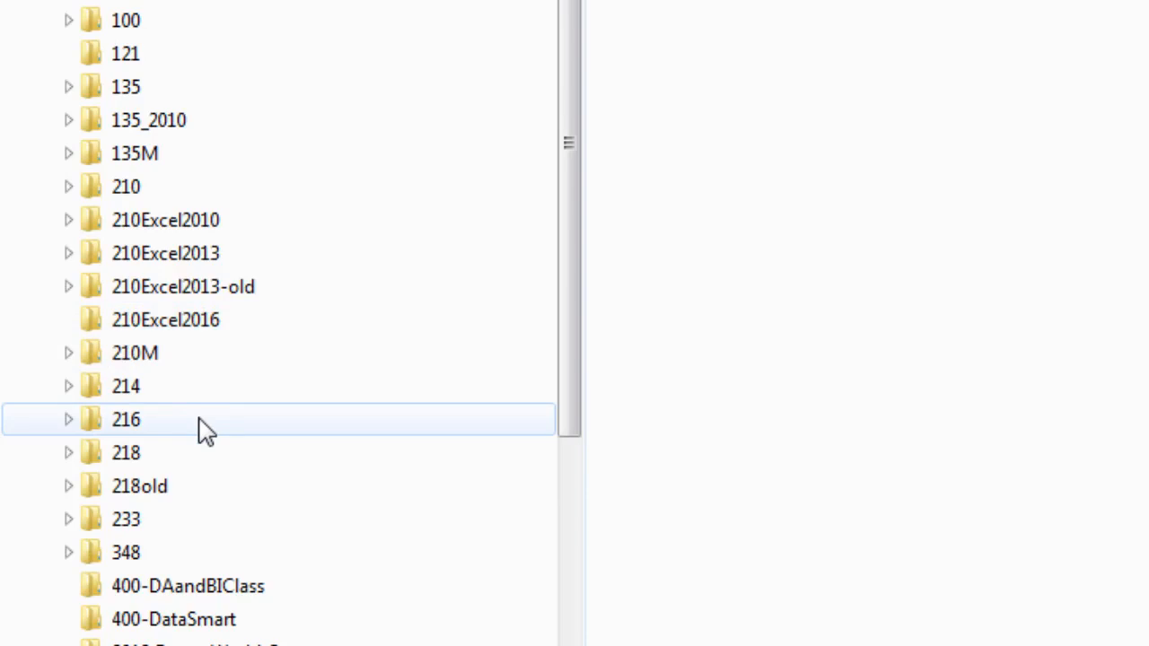
left_click(69, 420)
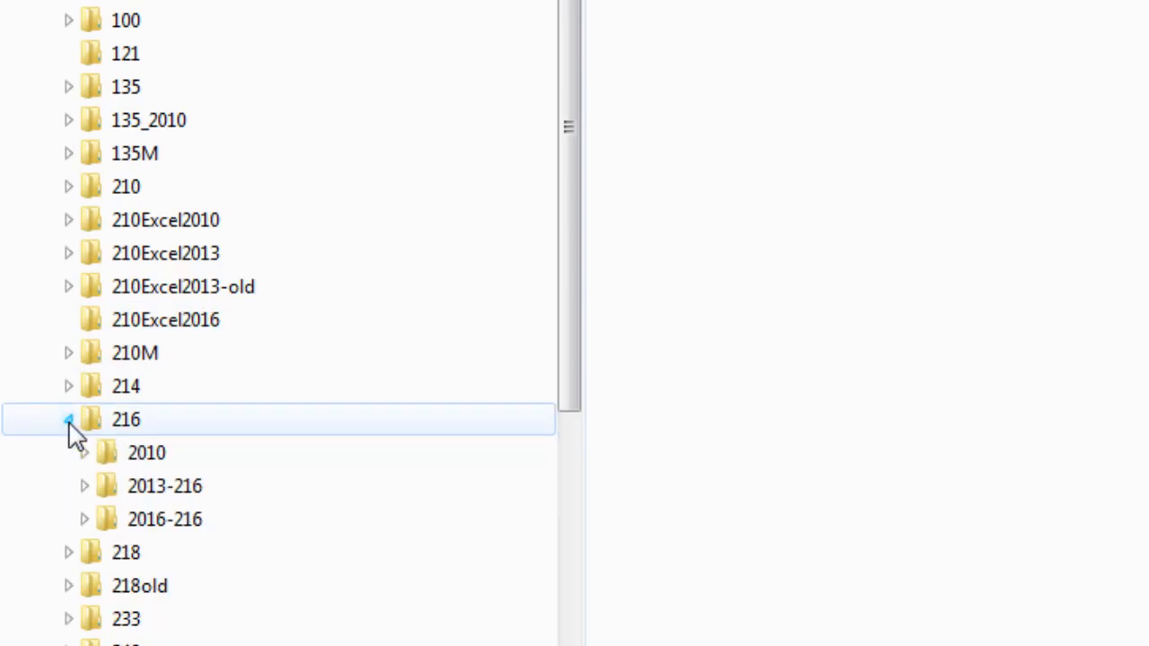
left_click(154, 503)
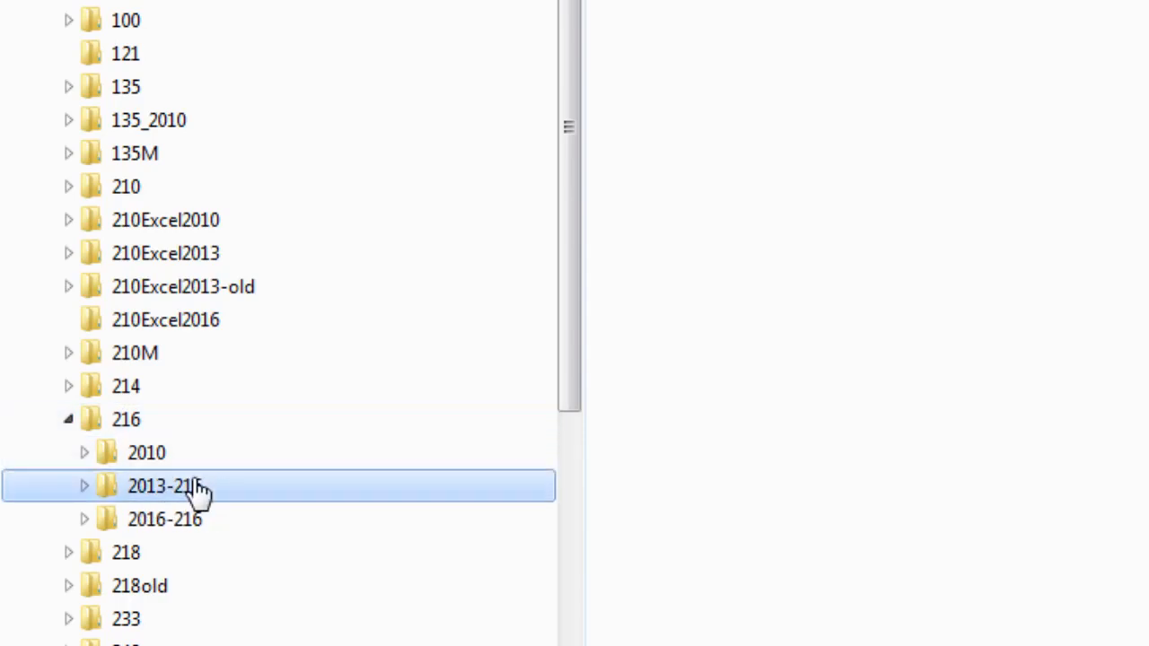
left_click(156, 531)
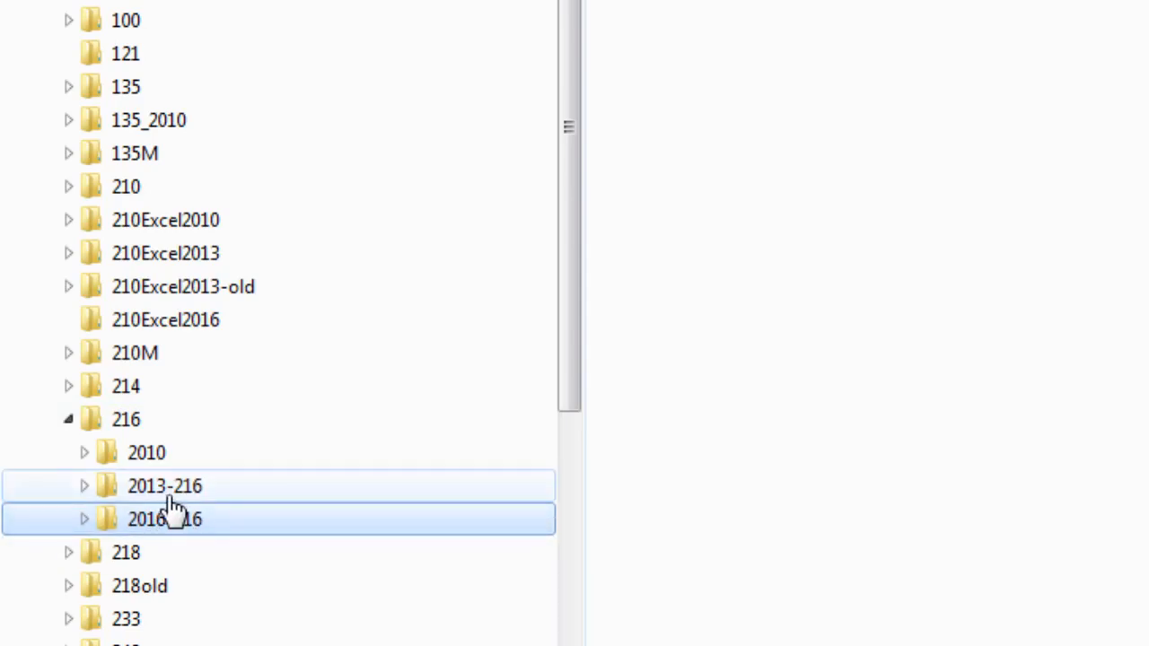
left_click(82, 487)
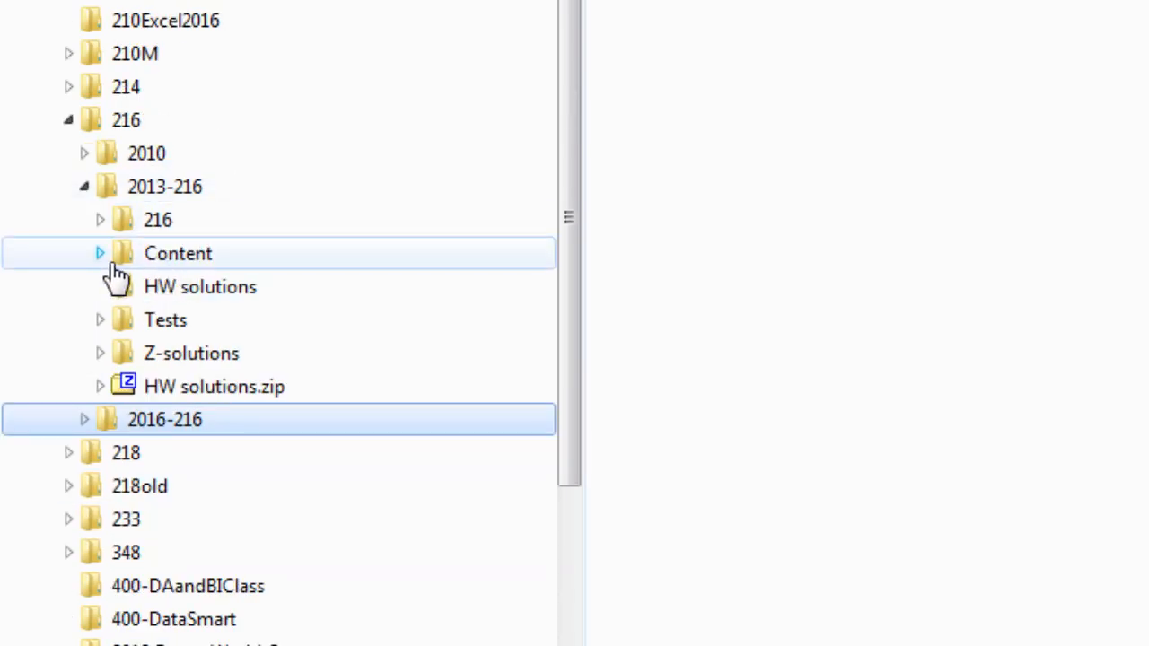
left_click(99, 253)
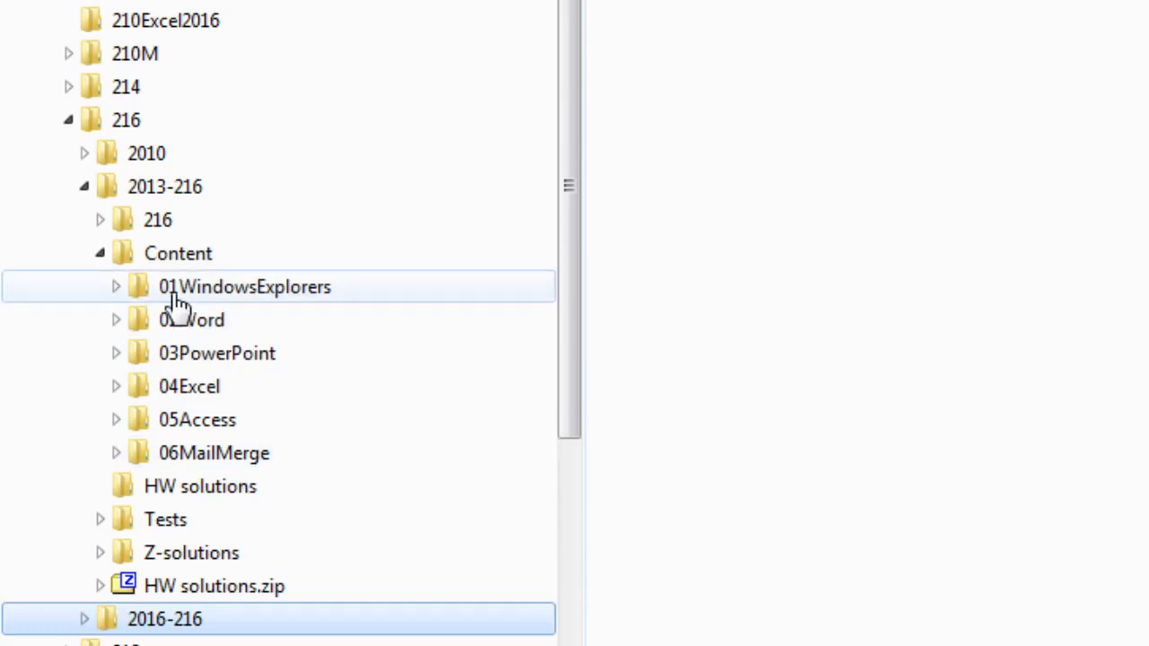
left_click(115, 288)
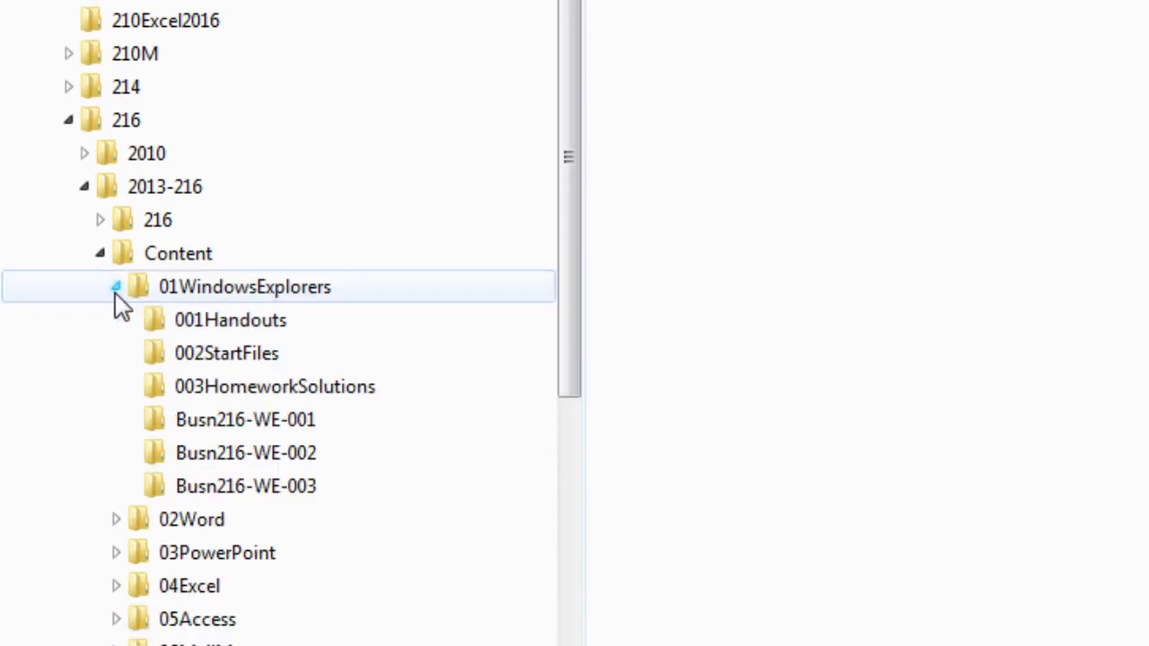
Step: View the 001Handouts, 002StartFiles and 003HomeworkSolutions folders in 01WindowsExplorers, and the 001Handouts folder in 04Excel
left_click(206, 330)
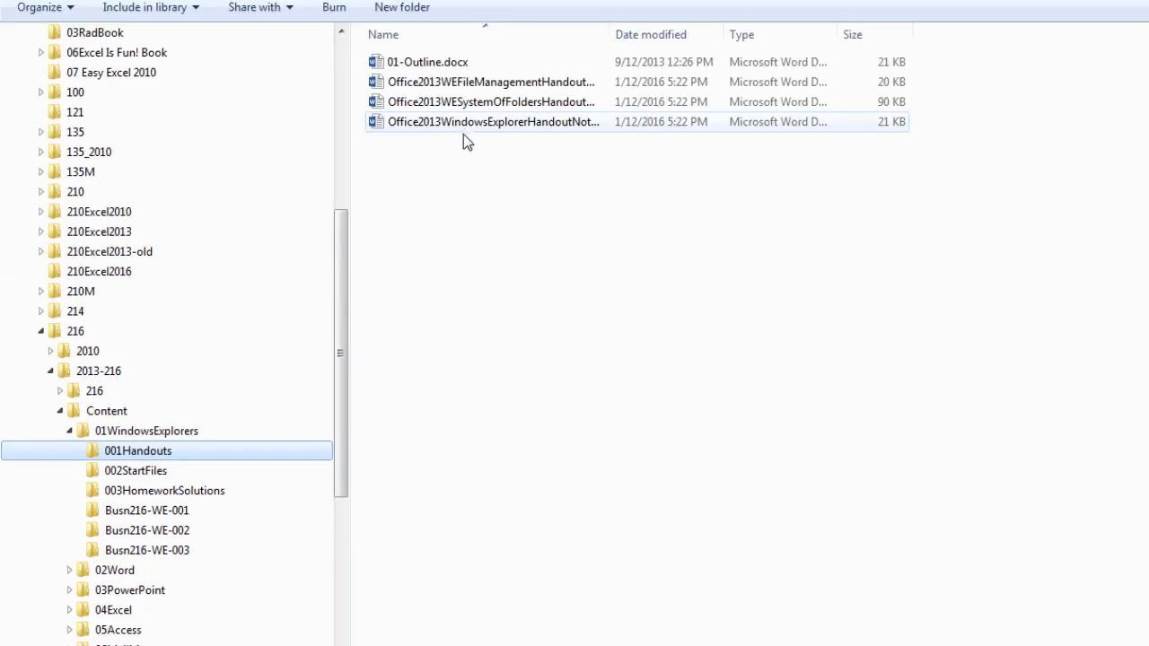
left_click(134, 470)
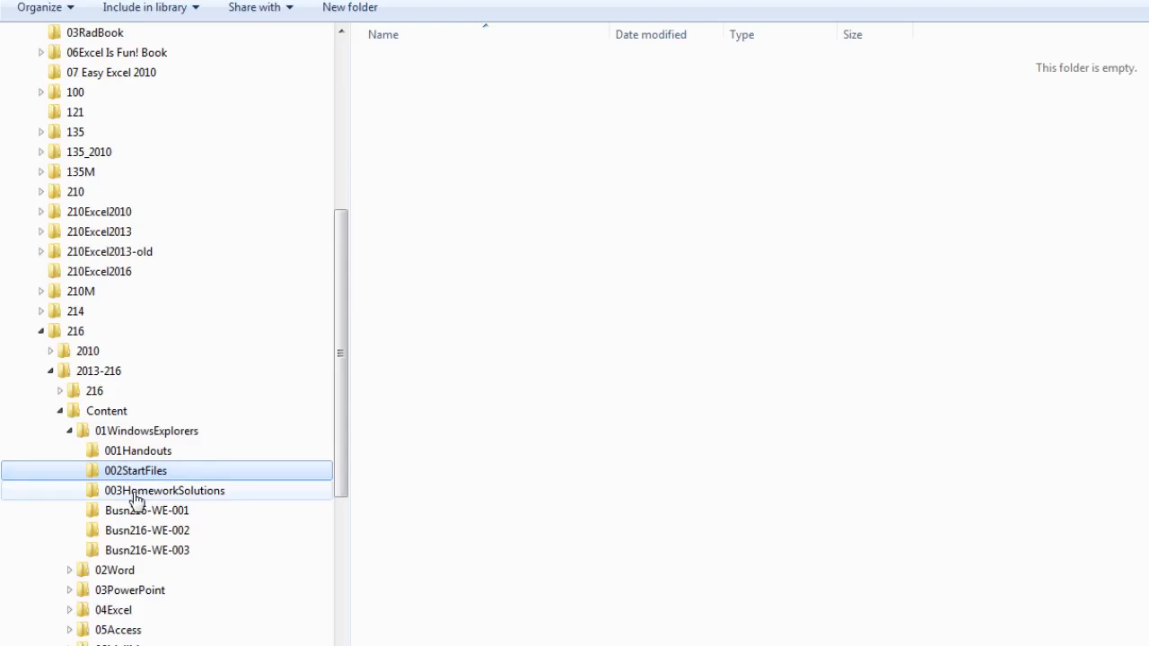
left_click(139, 491)
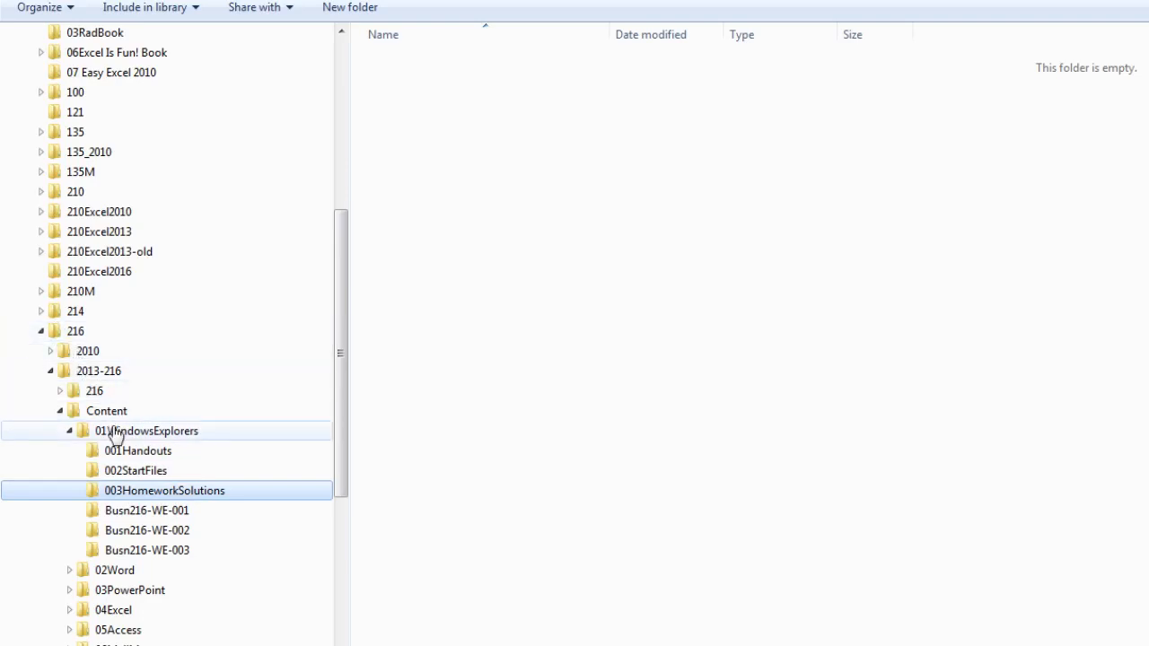
left_click(69, 609)
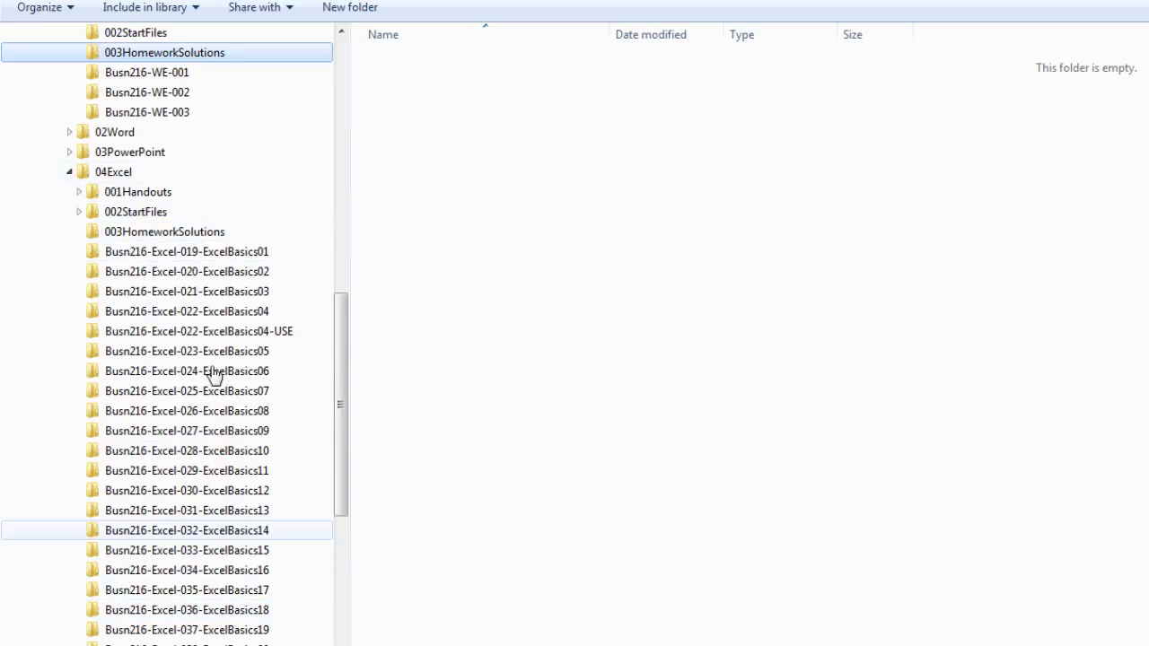
left_click(119, 198)
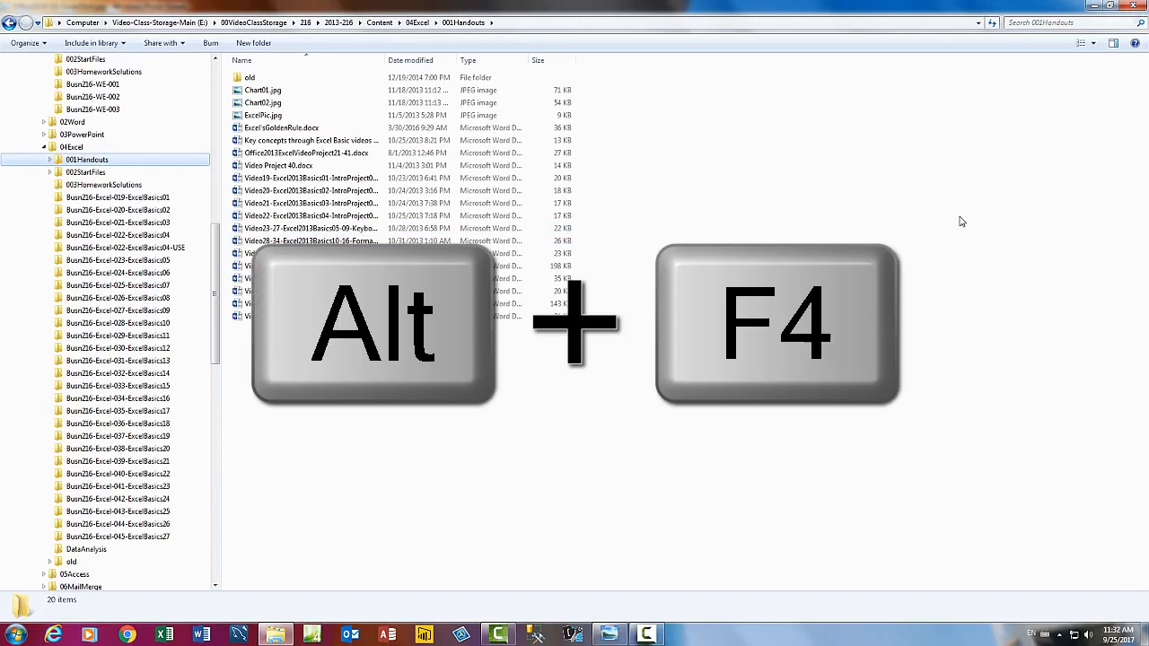
Step: Close the folder window and the picture viewer, and open the KINGSTON (F:) drive to view its files
key("alt+F4")
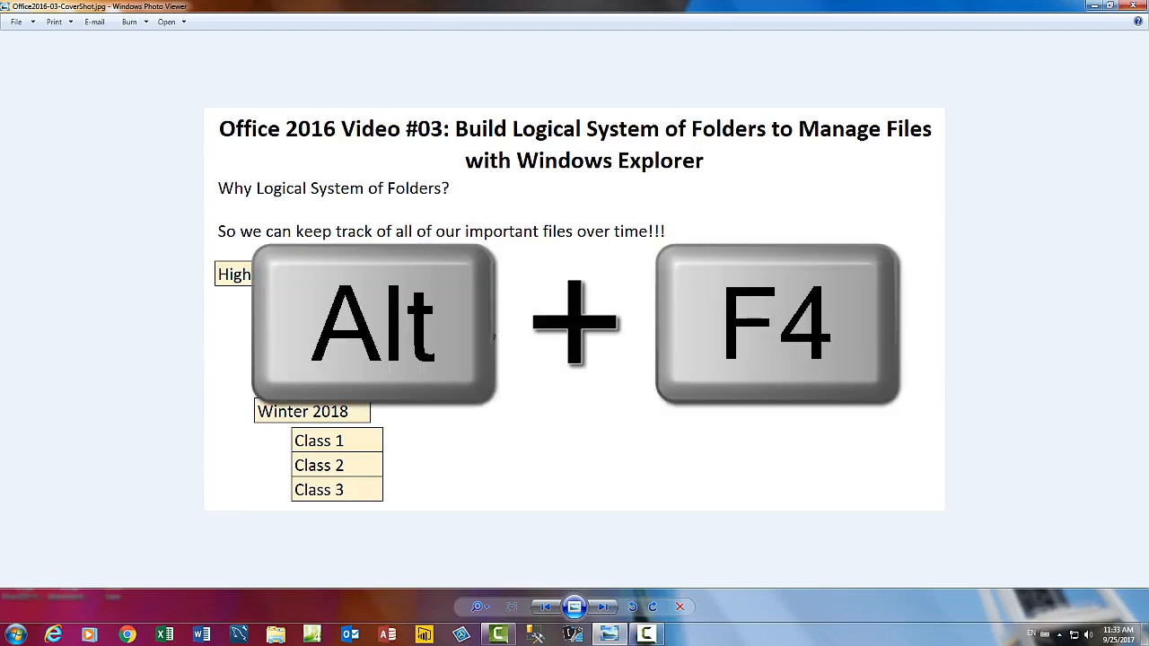
key("alt+F4")
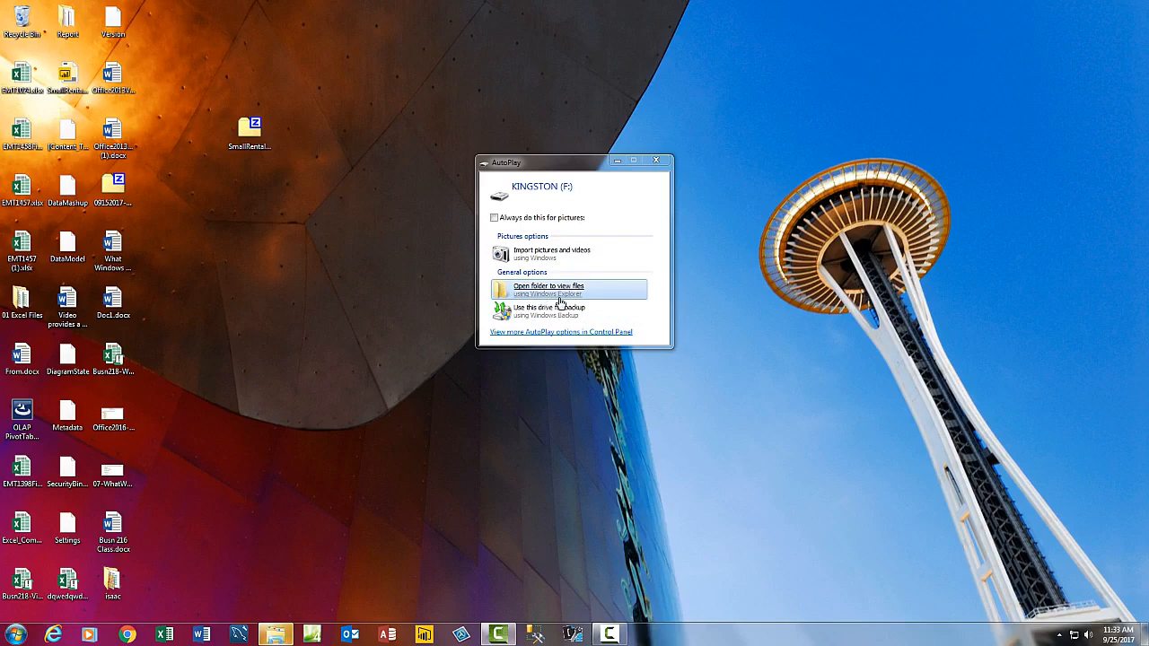
left_click(522, 290)
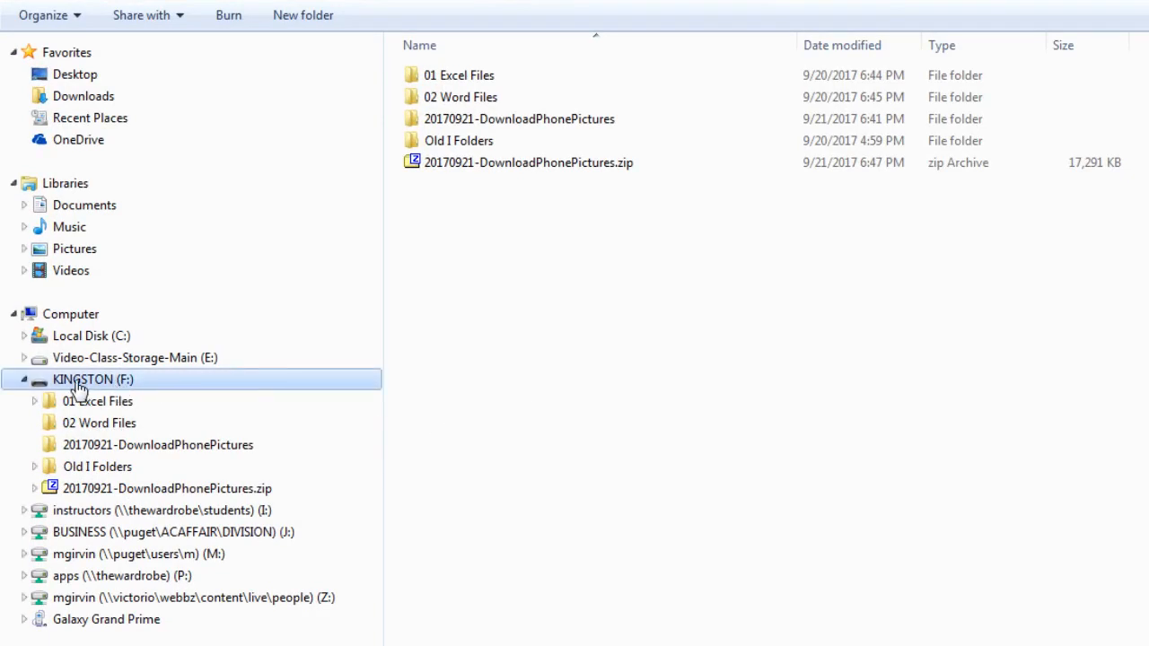
Step: Examine the 01 Excel Files, 02 Word Files and 20170921-DownloadPhonePictures folders and the zip archive on the KINGSTON (F:) drive
left_click(92, 405)
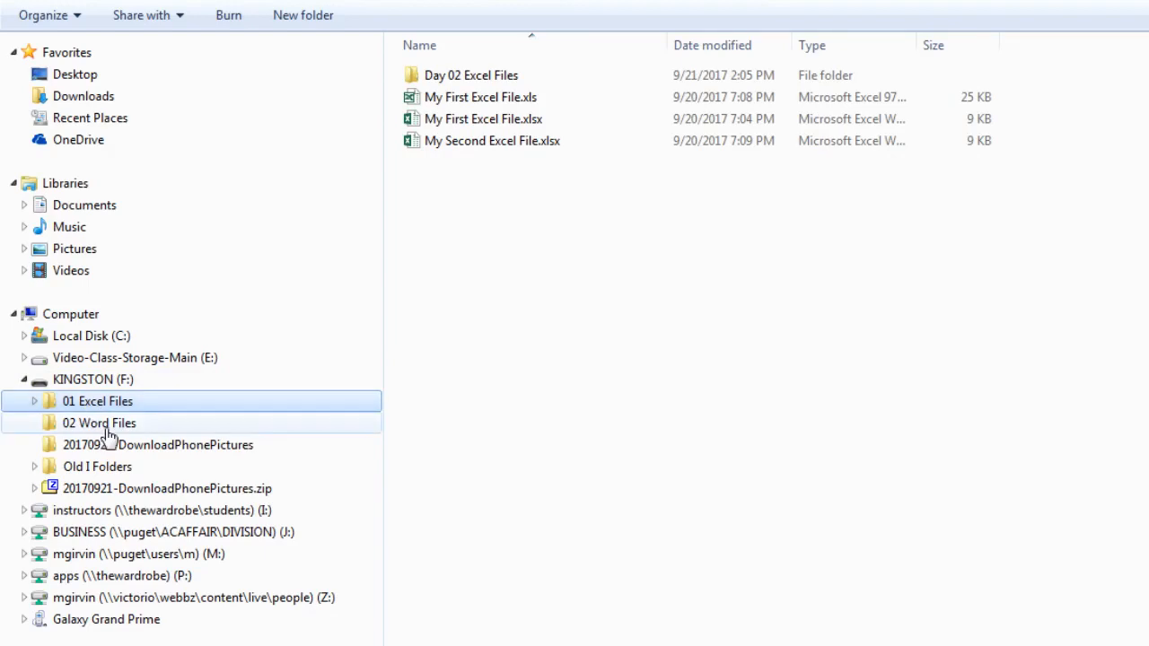
left_click(106, 427)
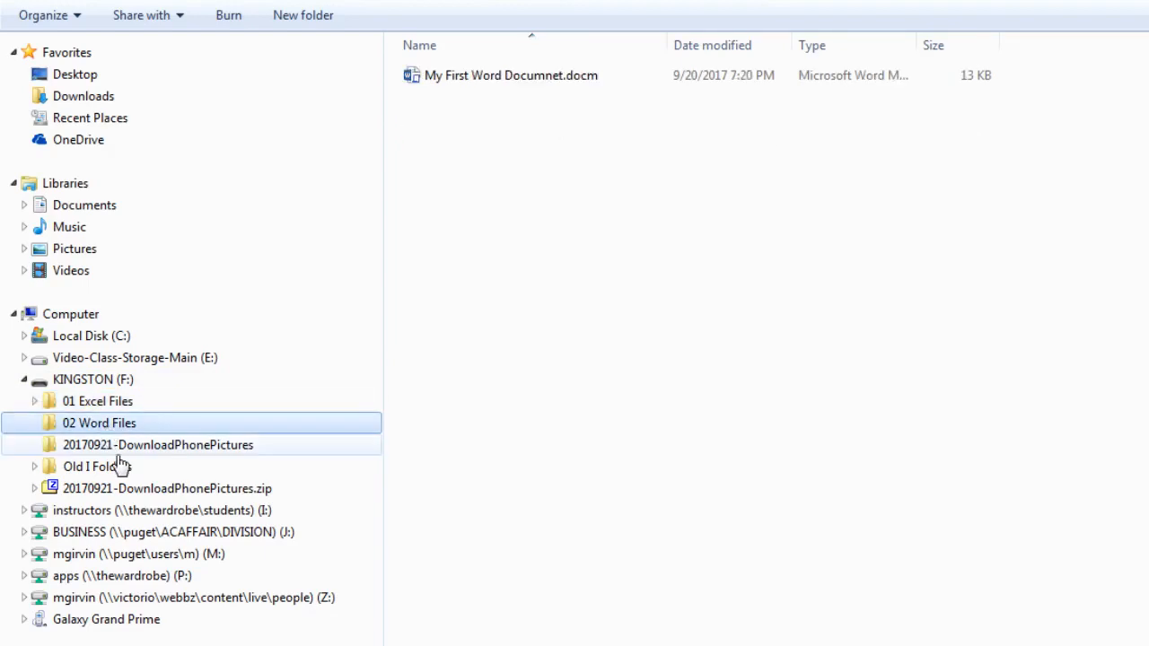
left_click(124, 447)
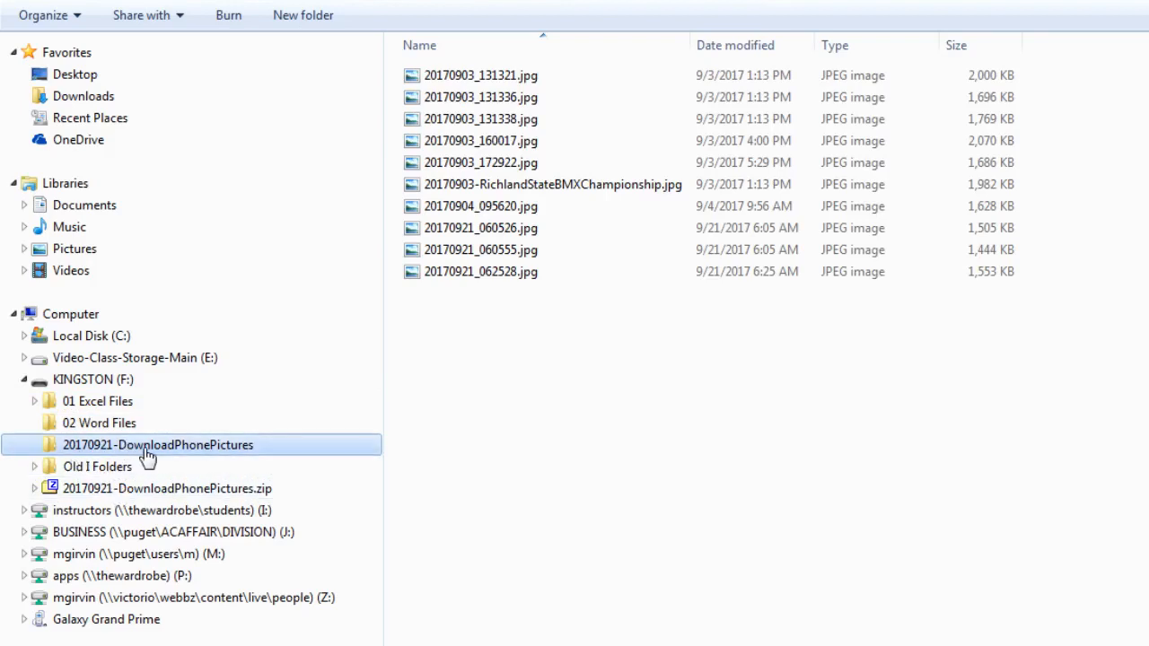
left_click(130, 490)
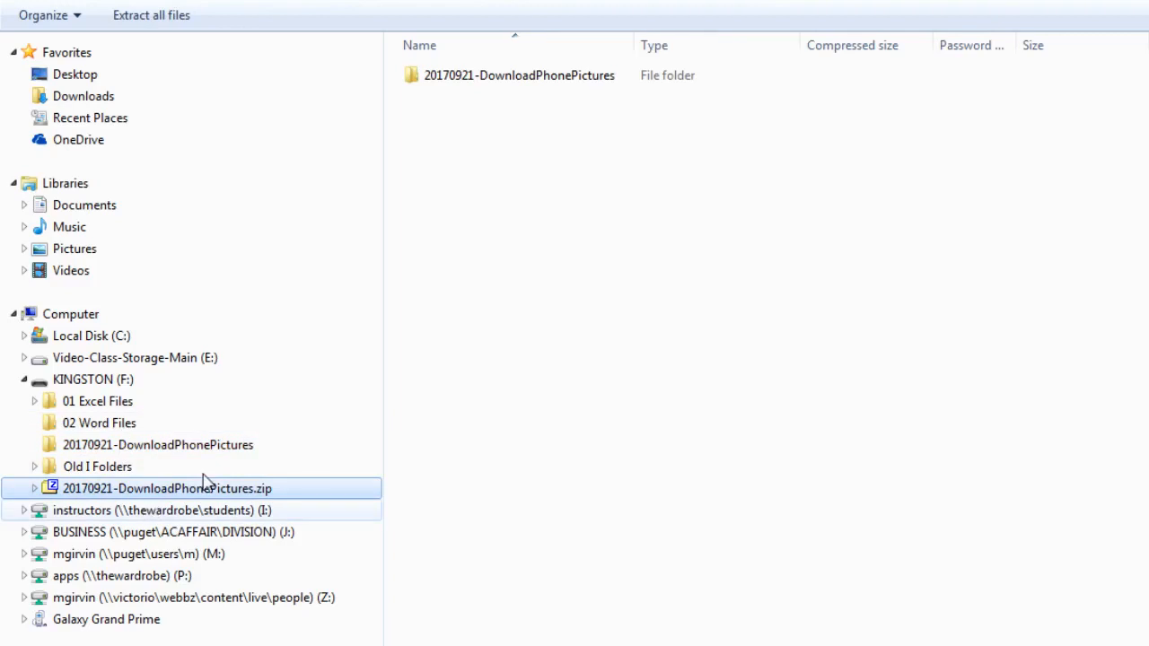
Step: Create a folder named Highline at the top level of the KINGSTON (F:) drive
left_click(96, 380)
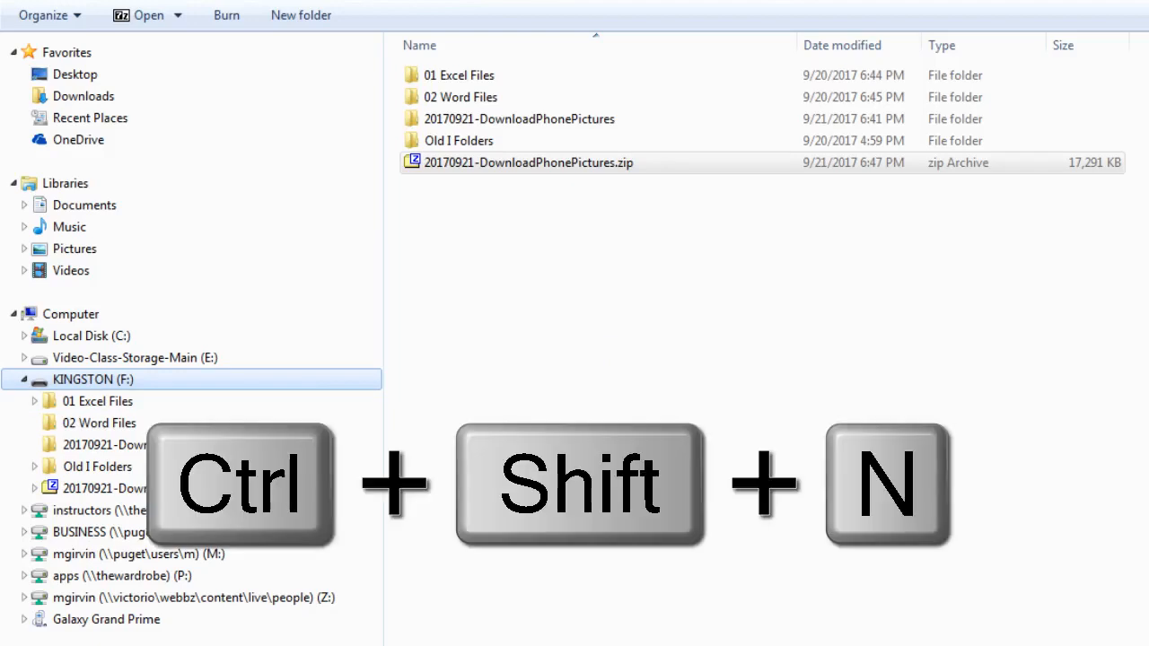
key("ctrl+shift+n")
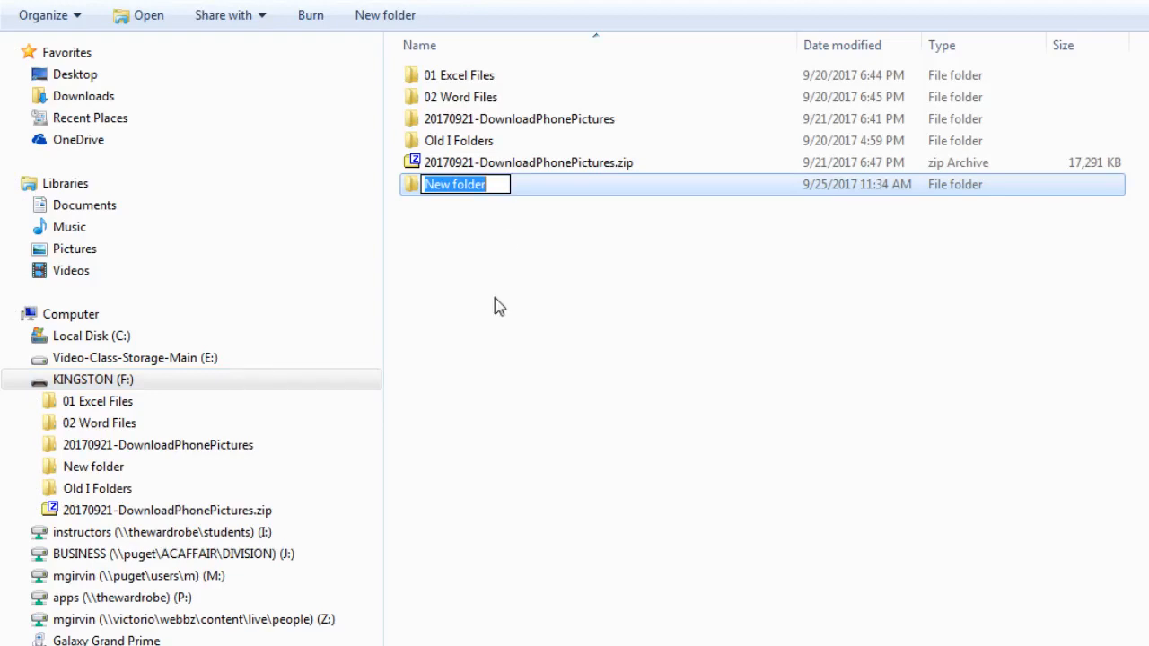
type("Highline")
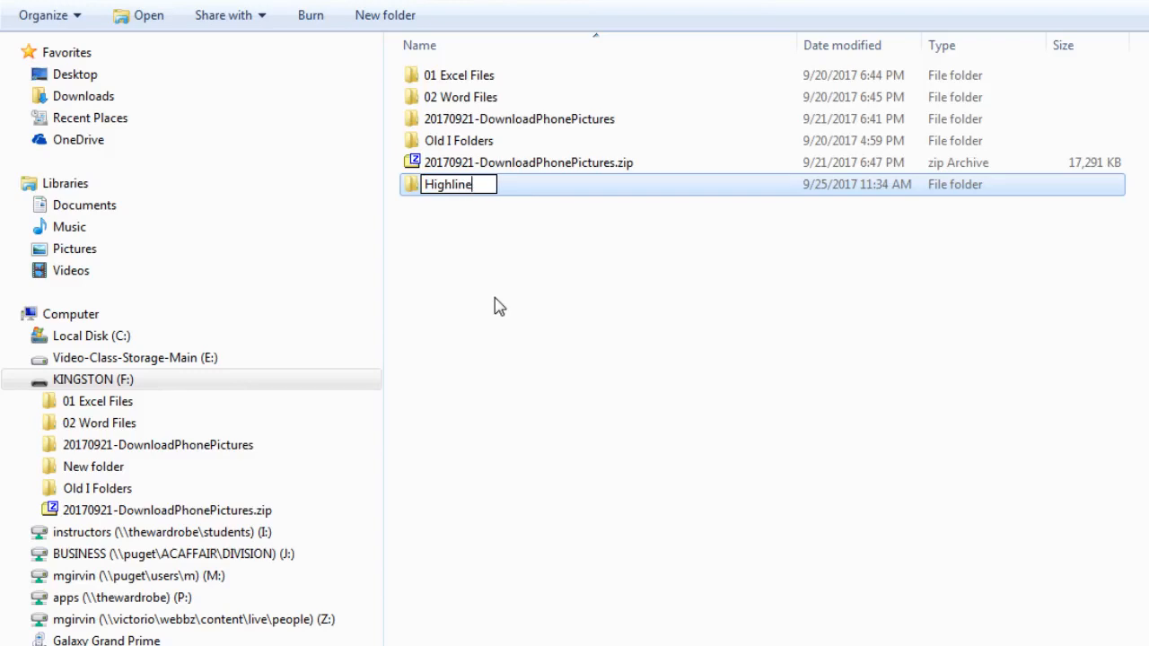
key("Return")
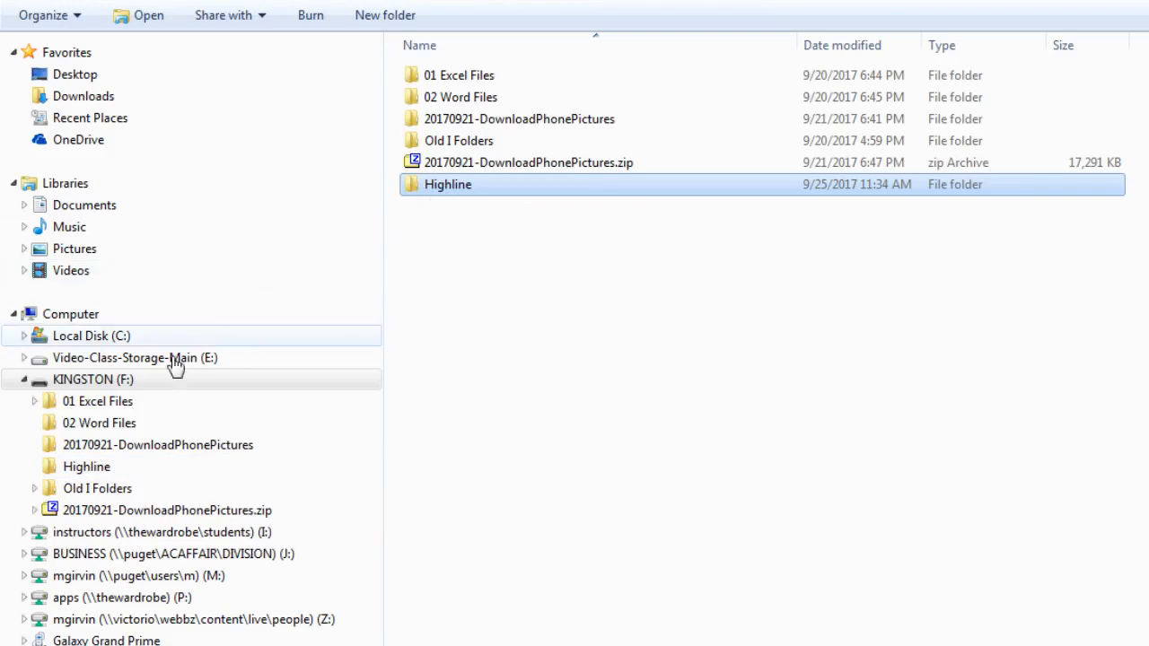
Step: Create two folders named Fall 2017 and Winter 2018 inside the Highline folder
left_click(87, 467)
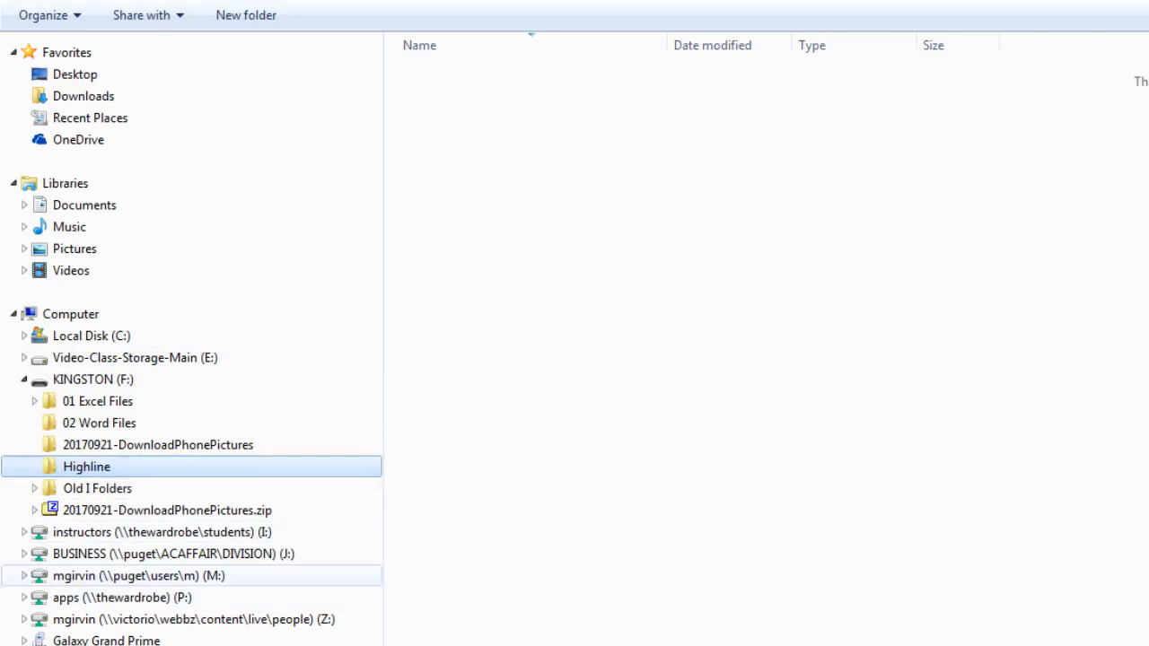
key("ctrl+shift+n")
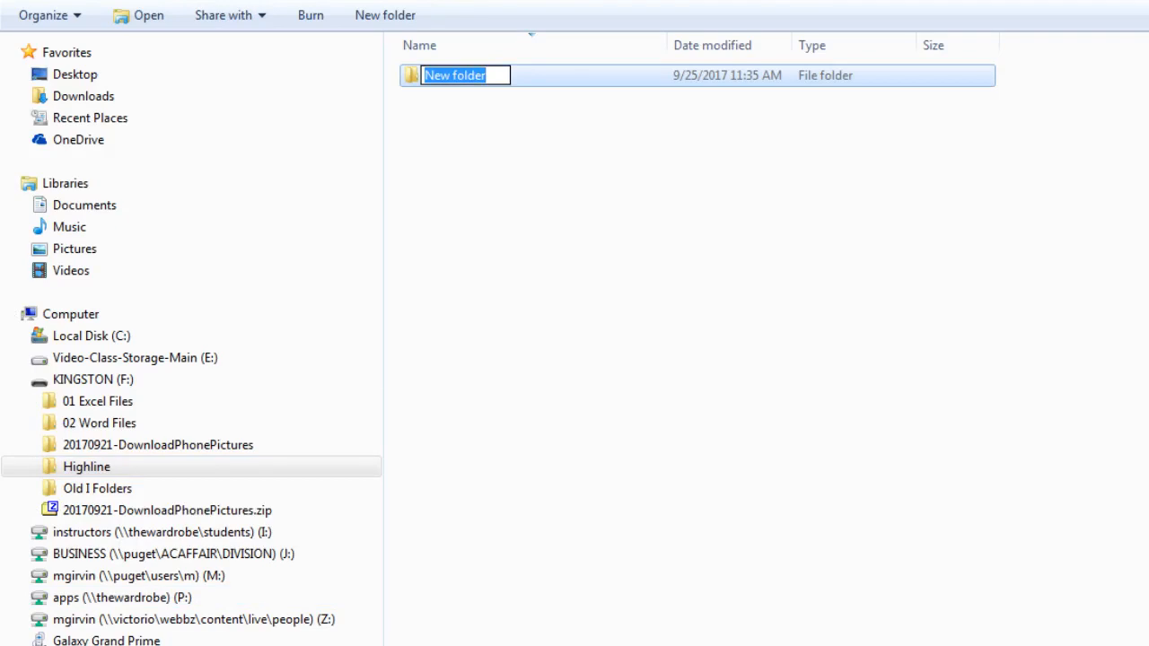
type("Fall 2017")
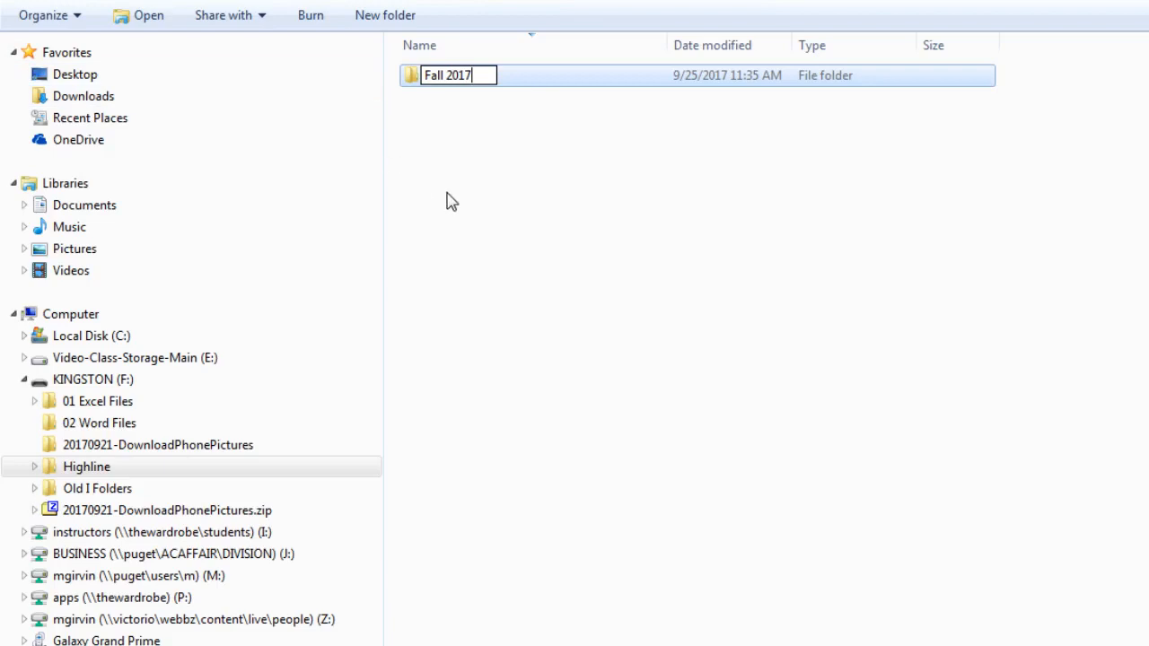
key("Return")
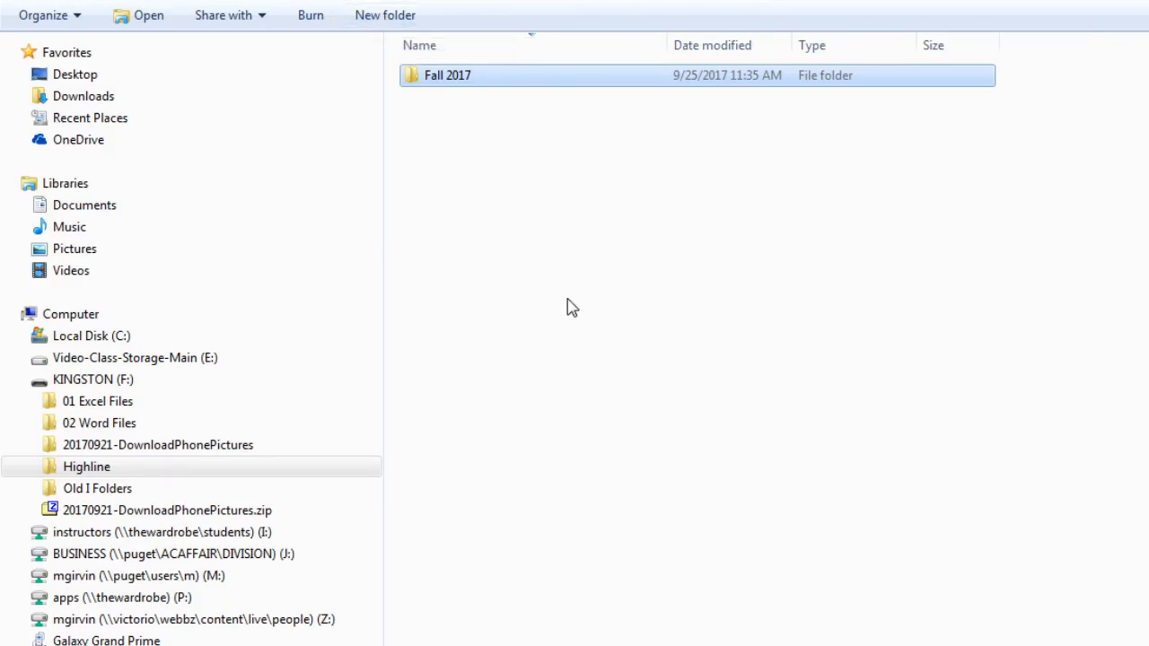
key("ctrl+shift+n")
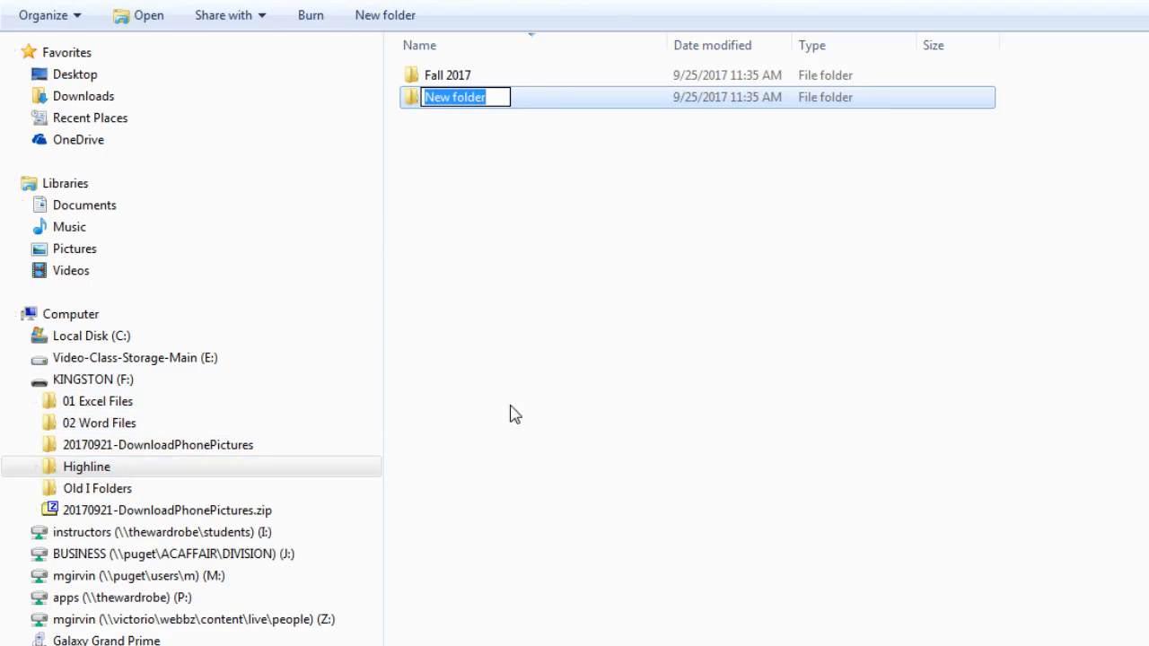
type("Winter 2")
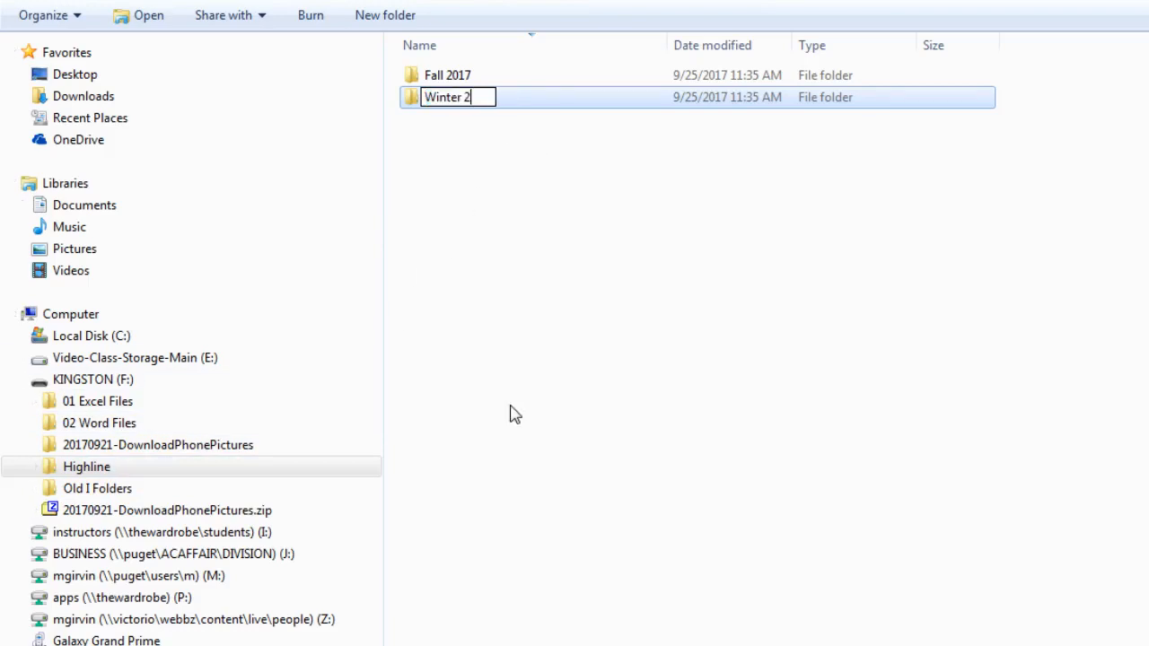
type("018")
key("Return")
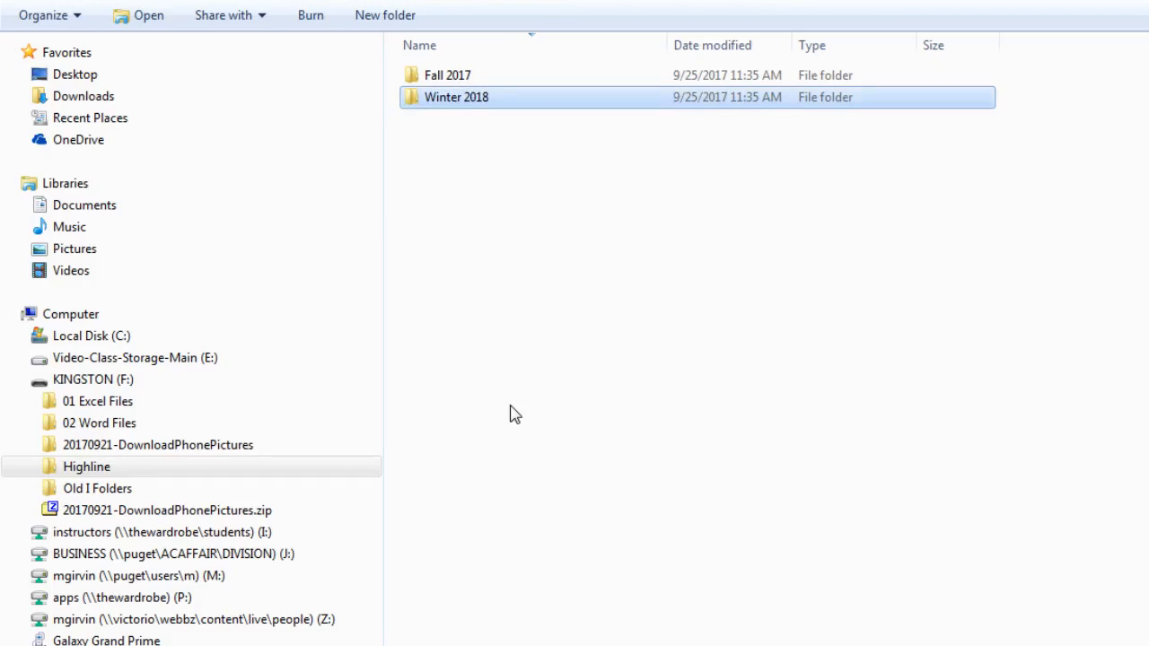
Step: Add two more folders named Spring 2018 and Summer 2018 inside the Highline folder
key("ctrl+shift+n")
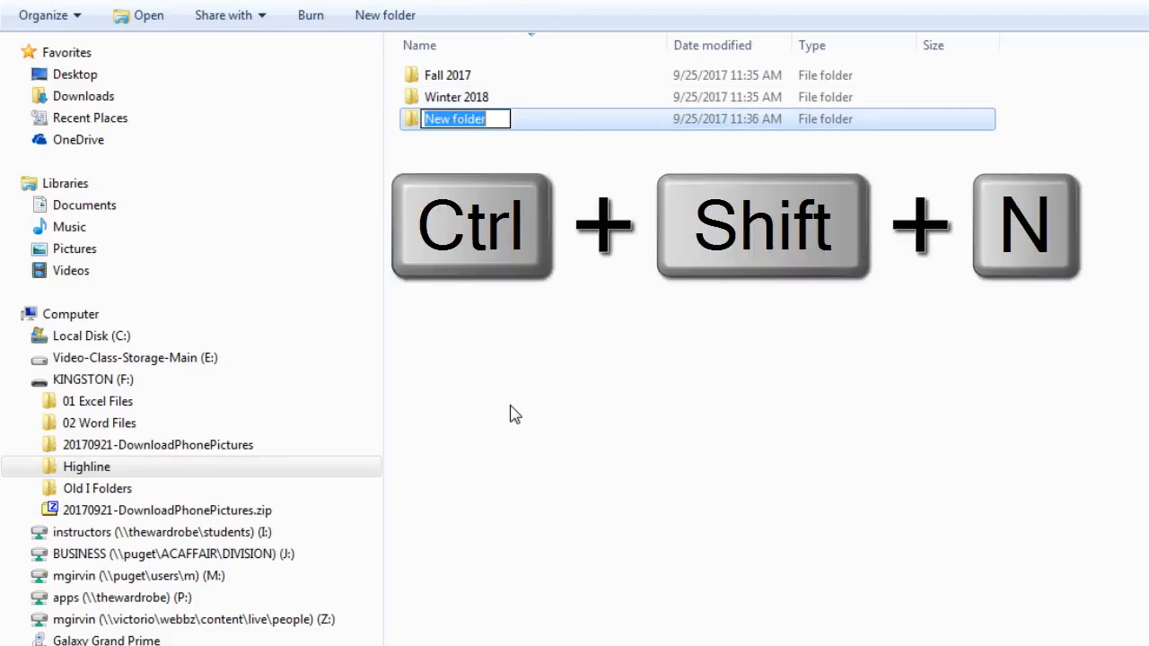
type("Spring 2018")
key("Return")
key("ctrl+shift+n")
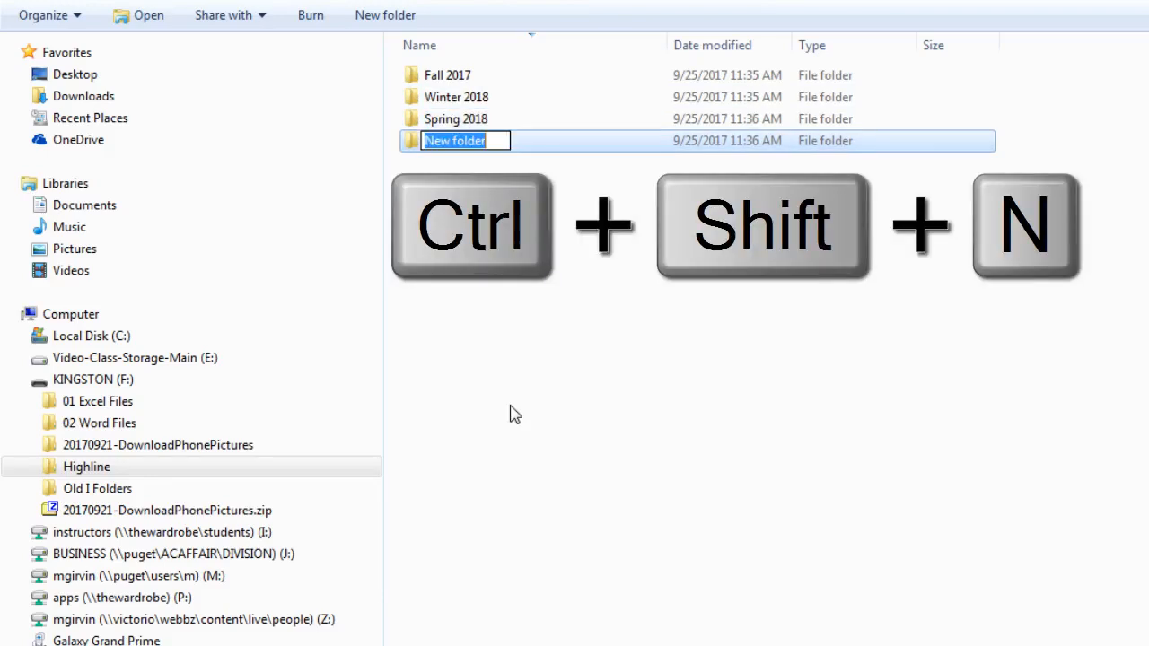
type("Summer 2018")
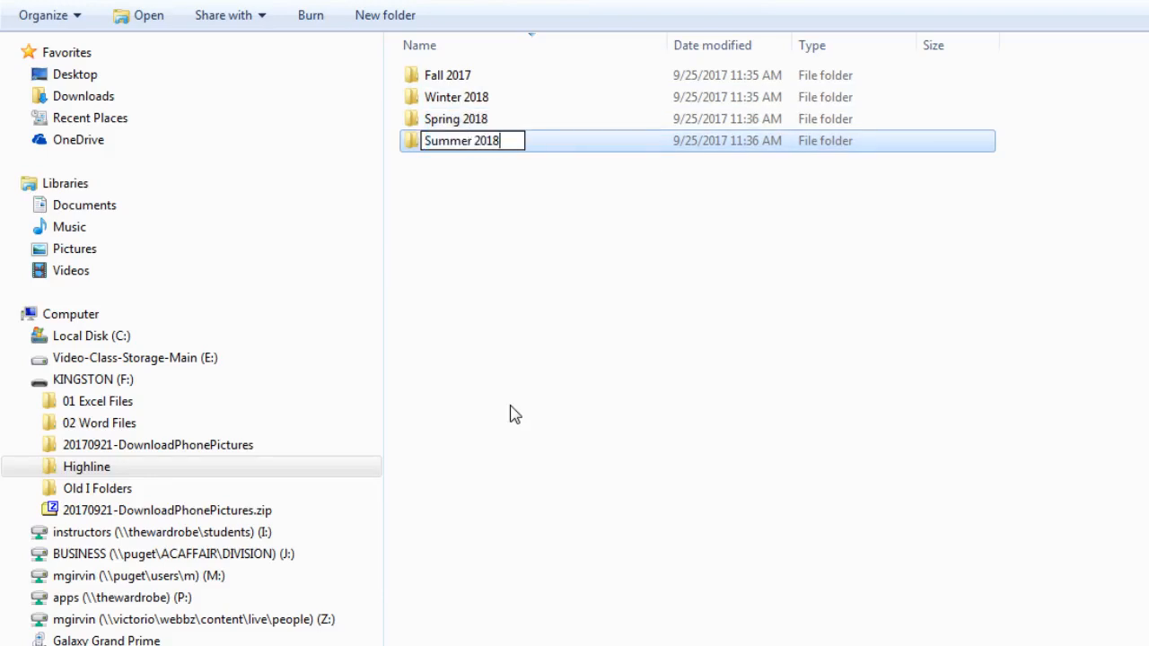
key("Return")
Step: Create one more folder named Fall 2018 inside the Highline folder
key("ctrl+shift+n")
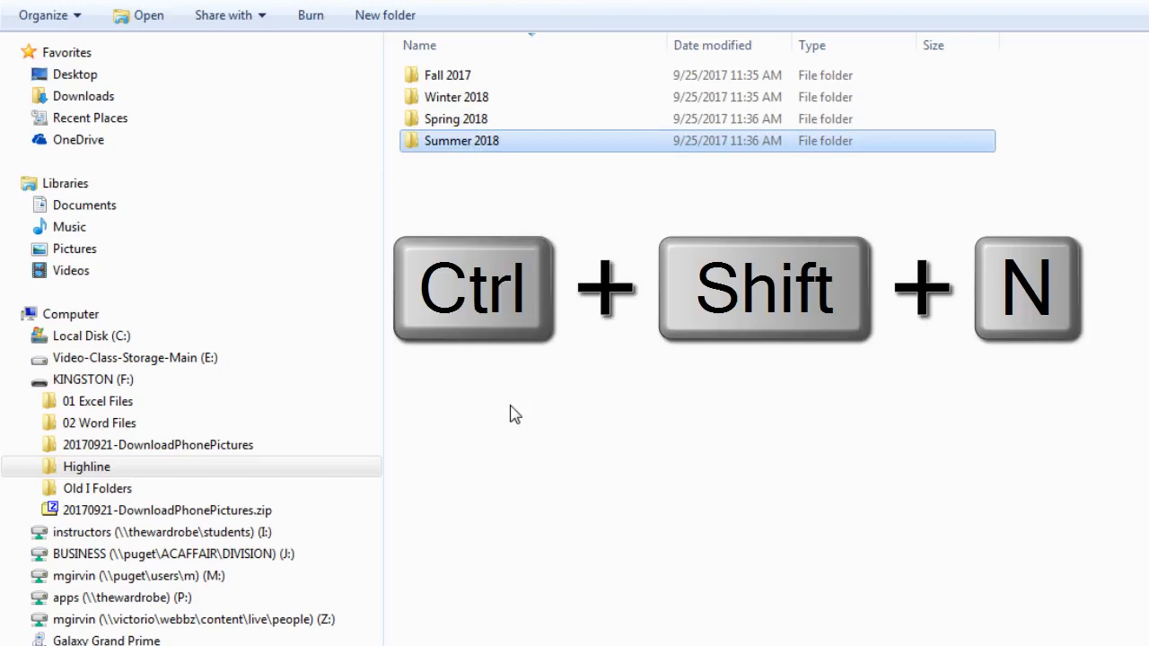
type("Fall 2018")
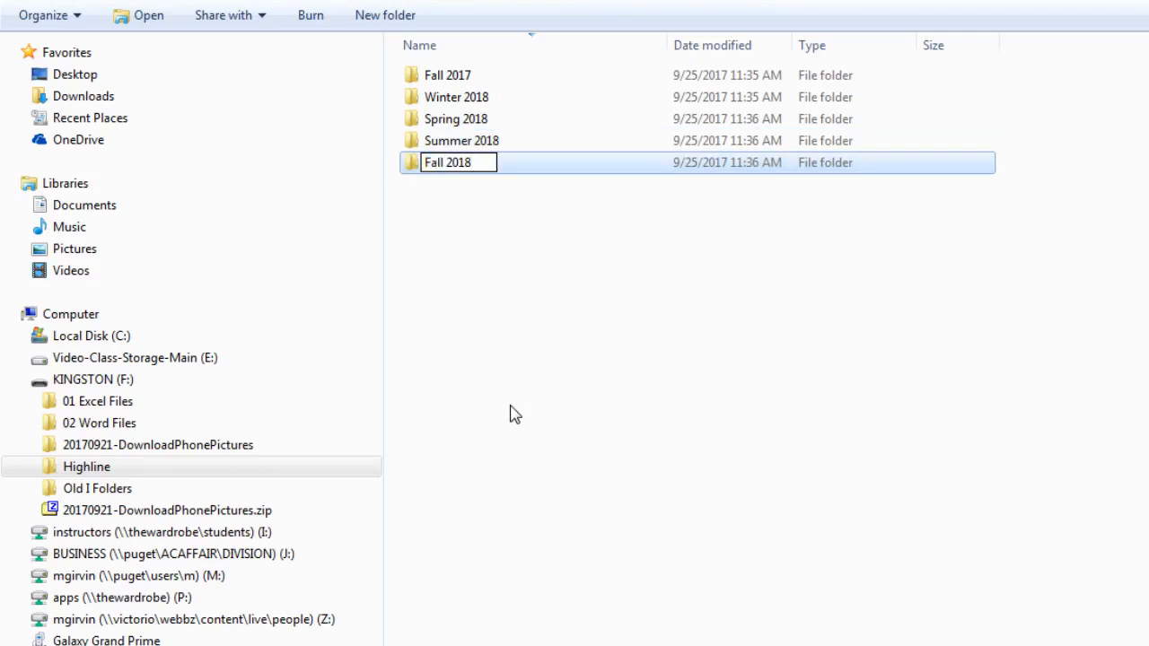
key("Return")
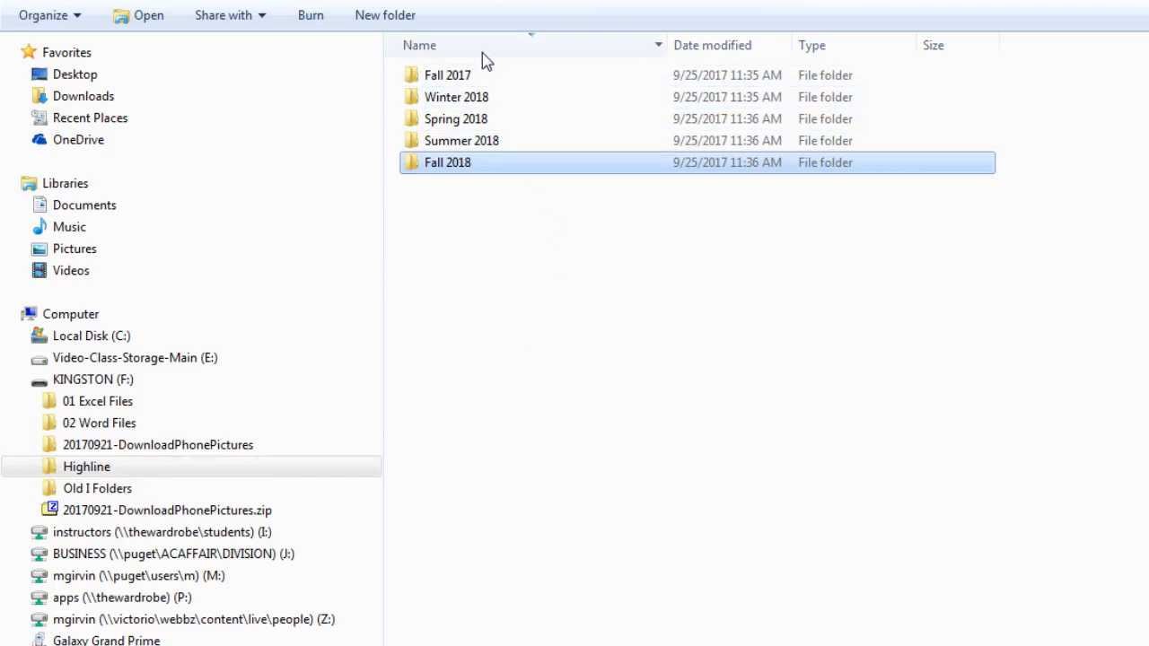
Step: Sort the Highline subfolders by name in both directions, ending in ascending order
left_click(430, 45)
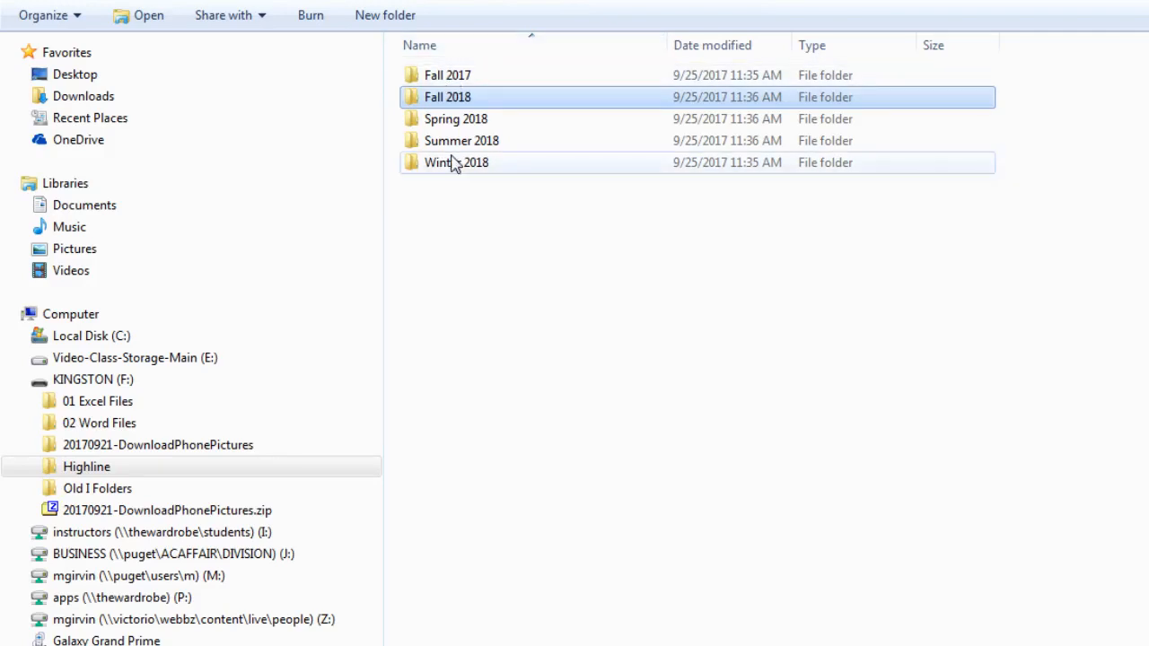
left_click(499, 51)
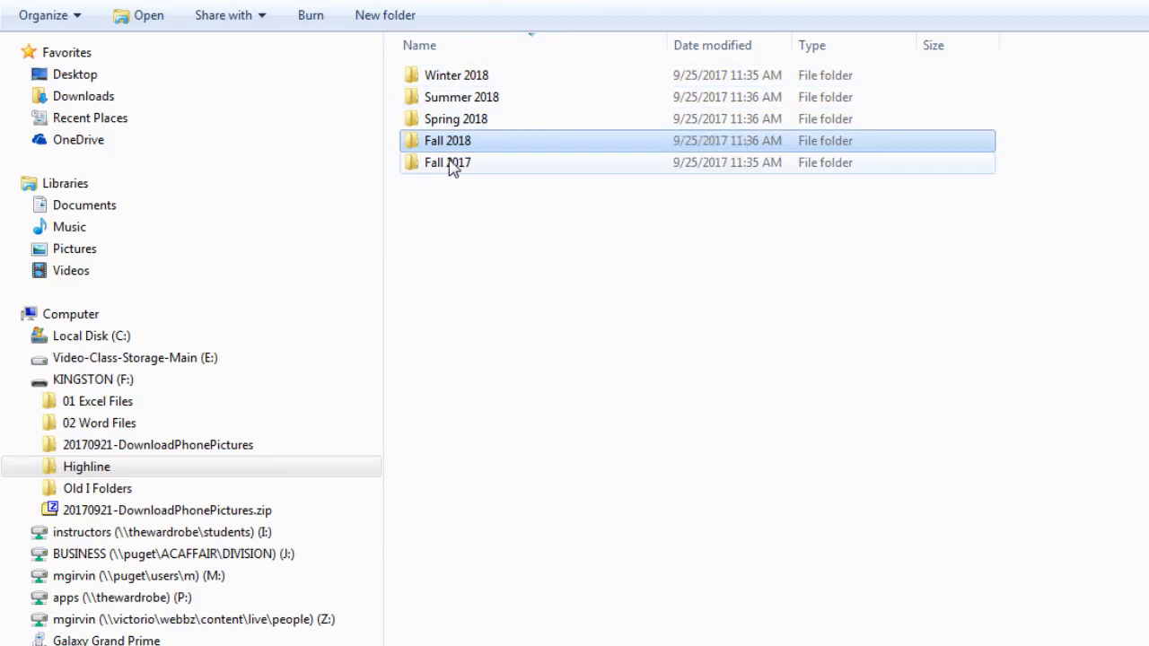
left_click(554, 45)
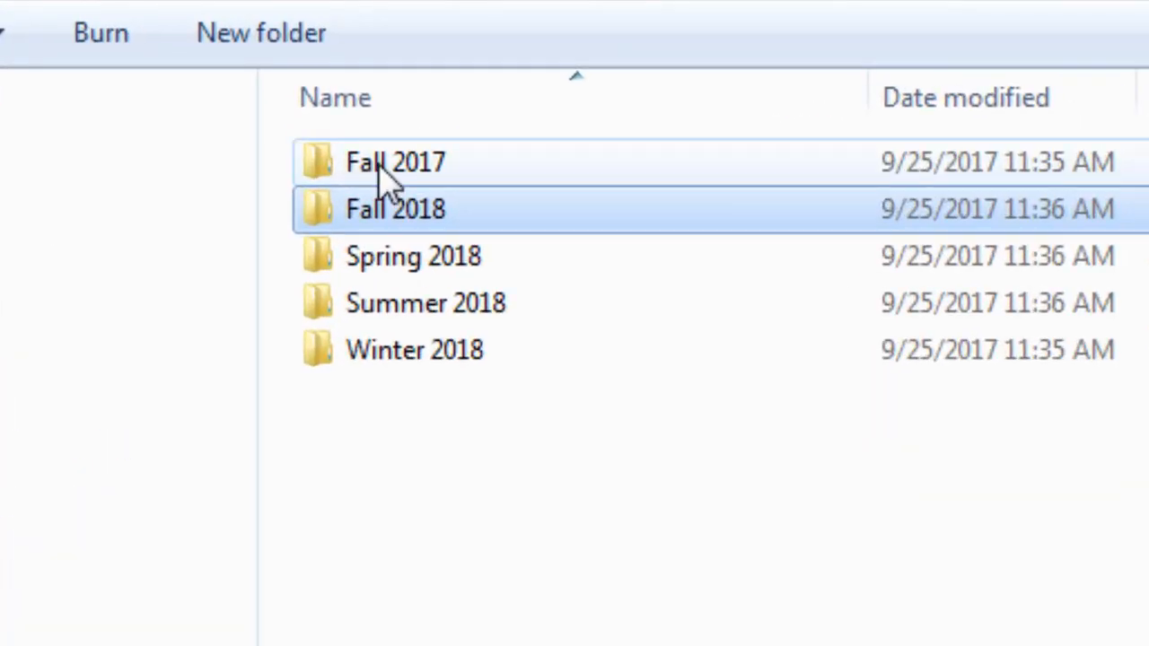
Step: Rename the Fall 2017 folder to 01 Fall 2017 by adding a number prefix
left_click(379, 170)
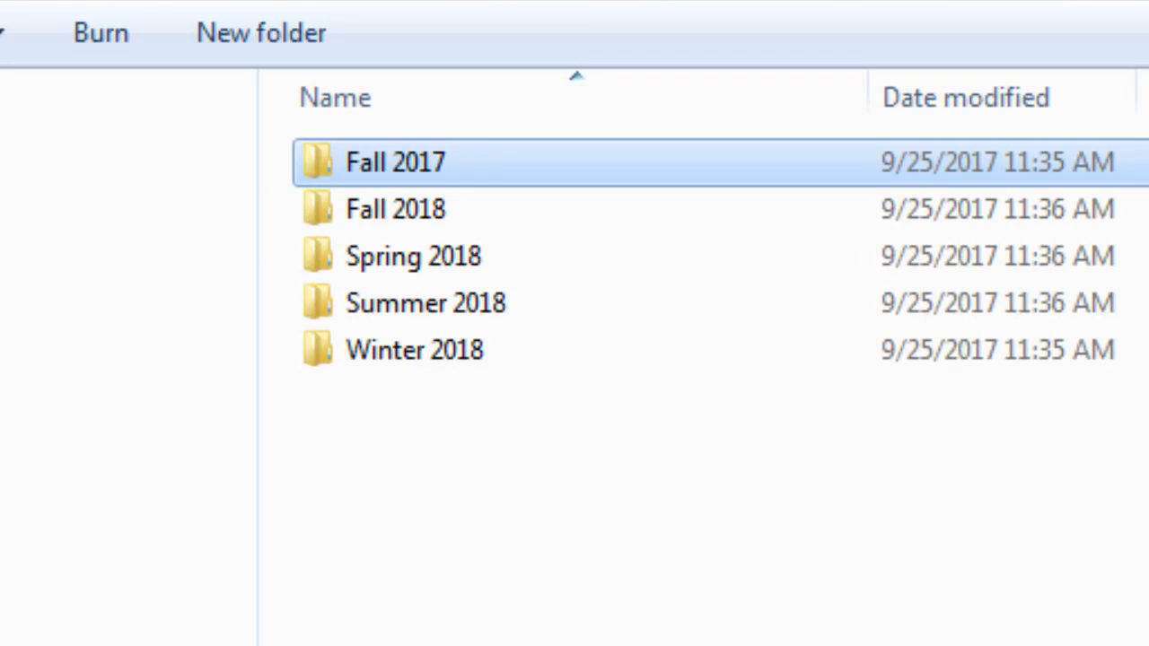
key("F2")
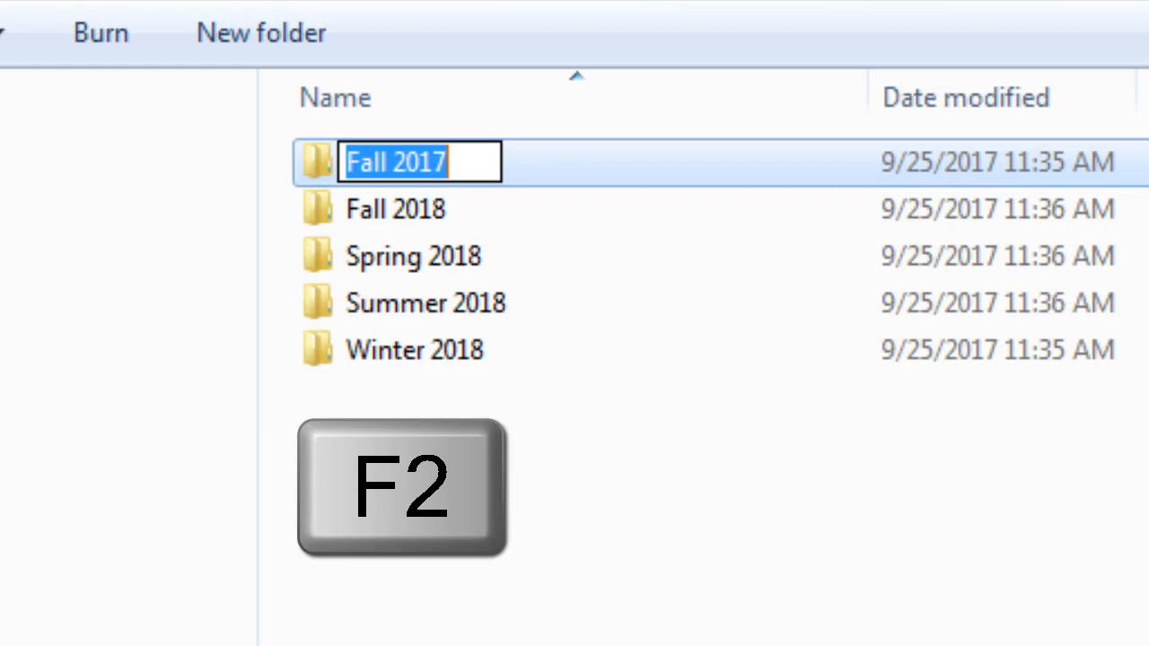
key("Home")
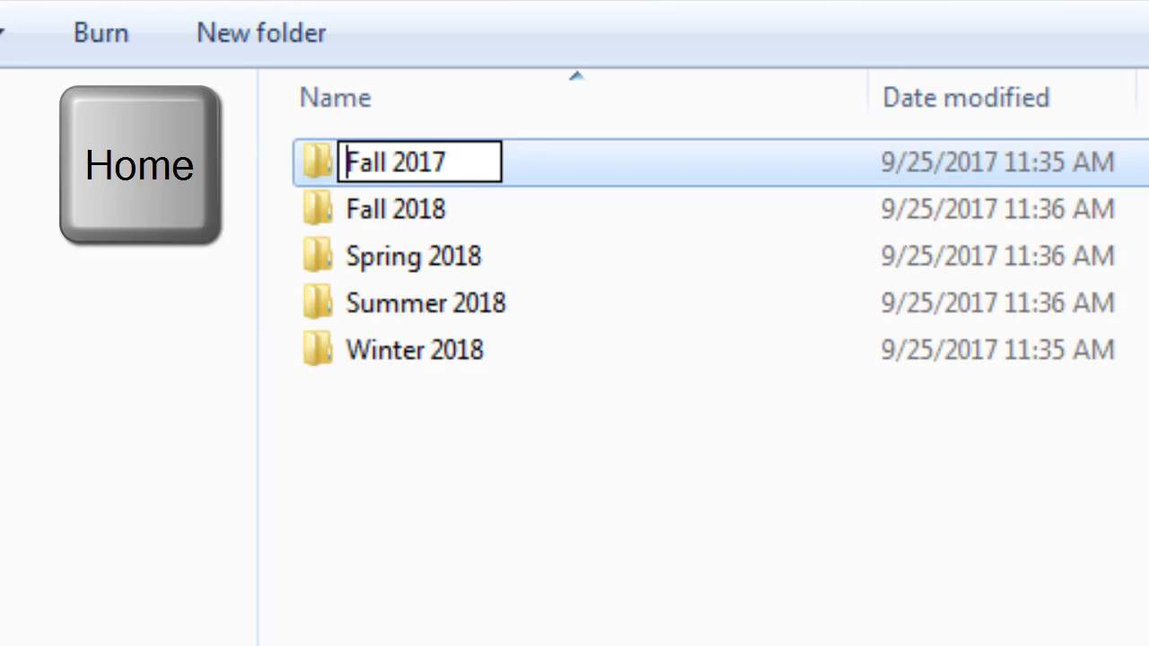
type("01")
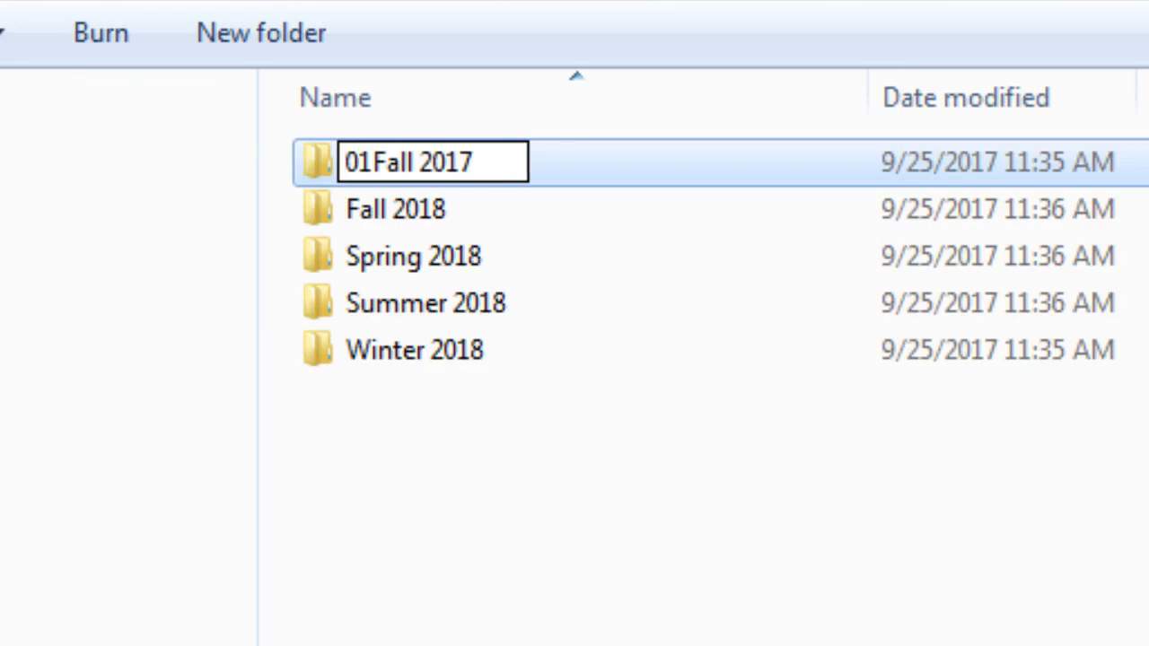
key("Return")
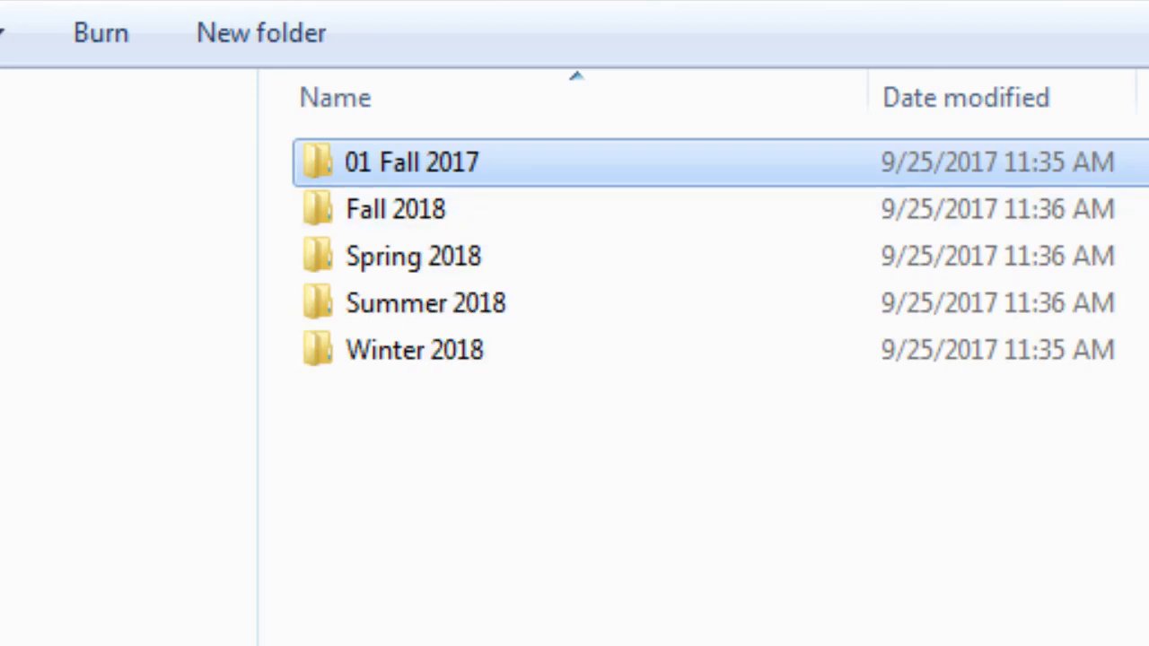
Step: Add the prefix 05 to the Fall 2018 folder, naming it 05 Fall 2018
key("Down")
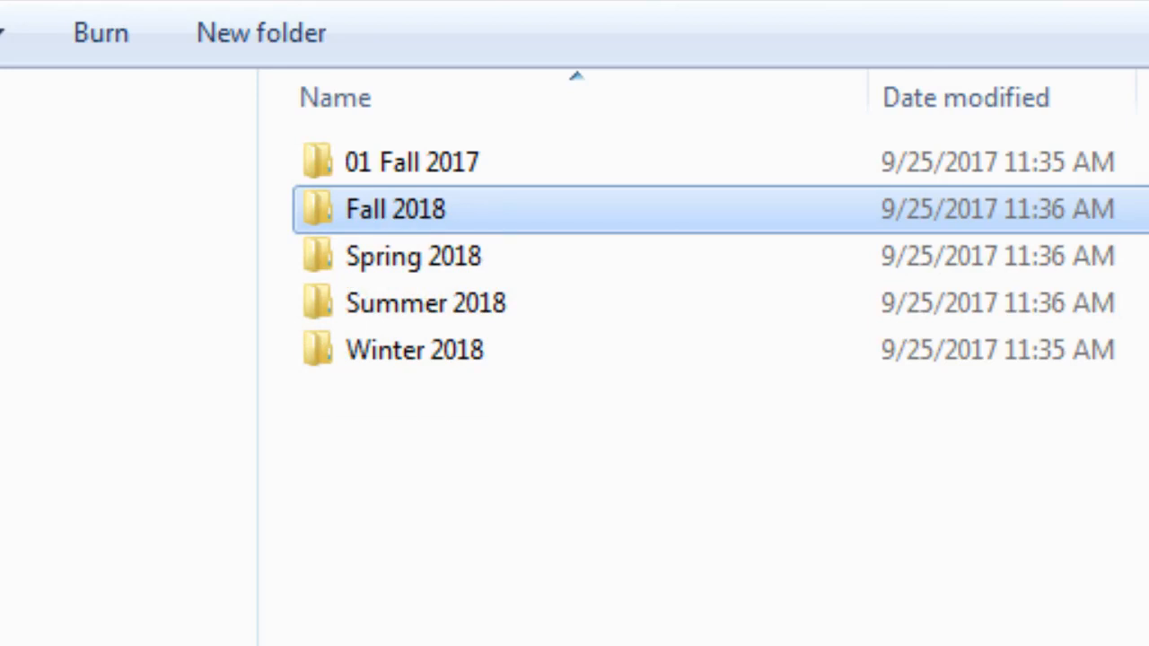
key("F2")
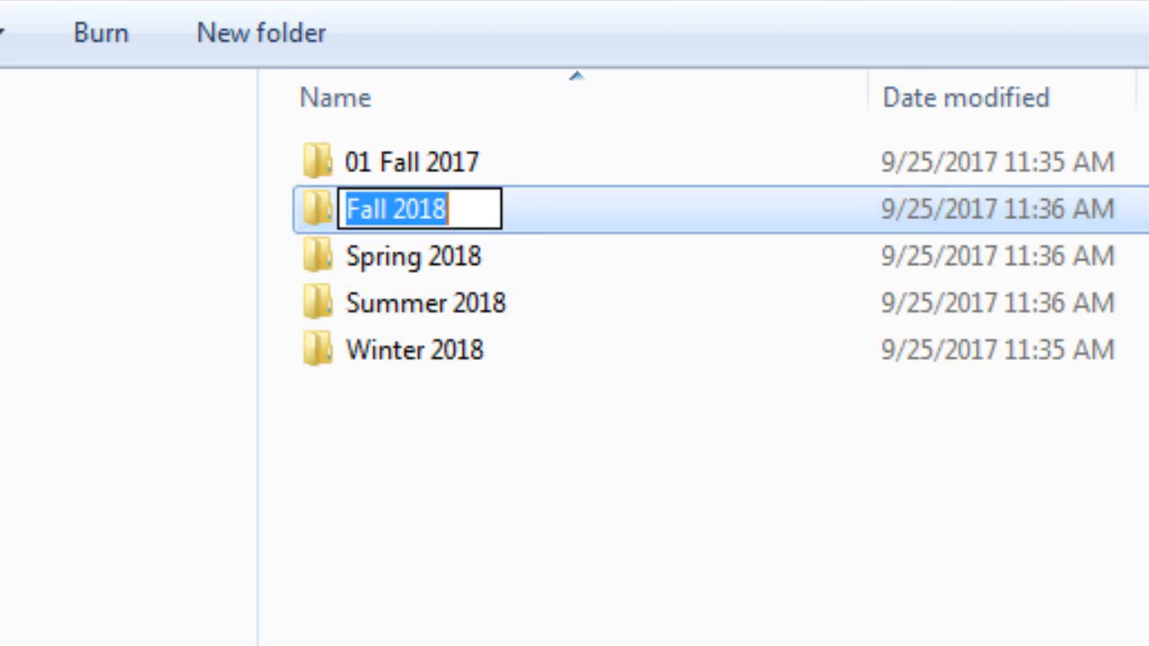
key("Home")
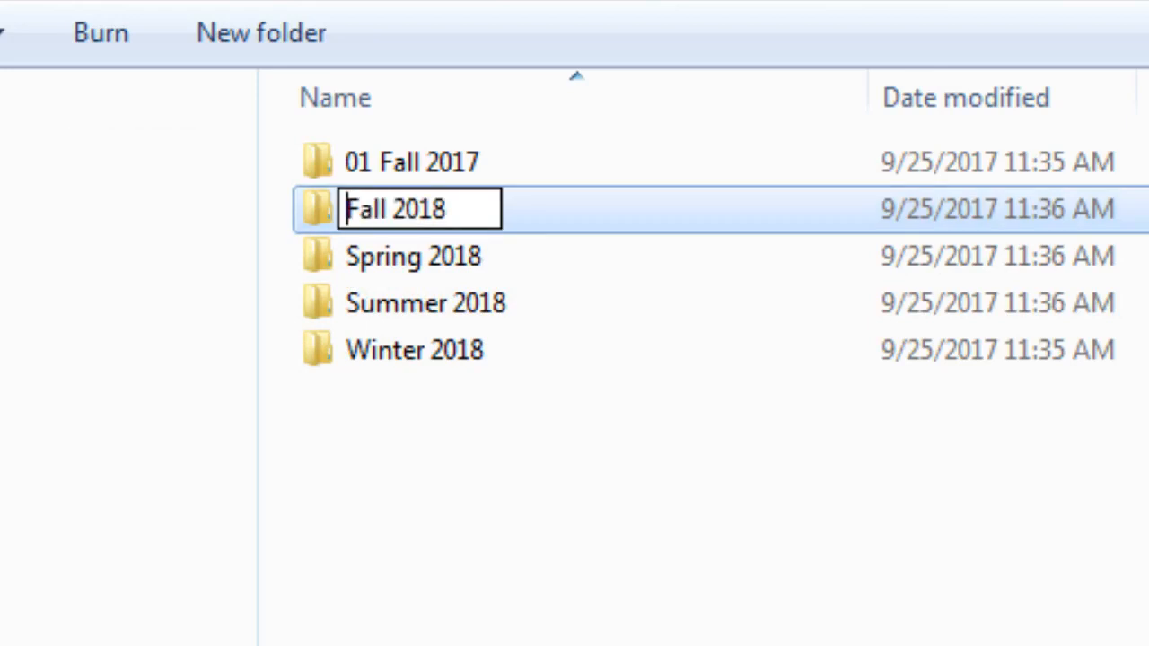
type("05")
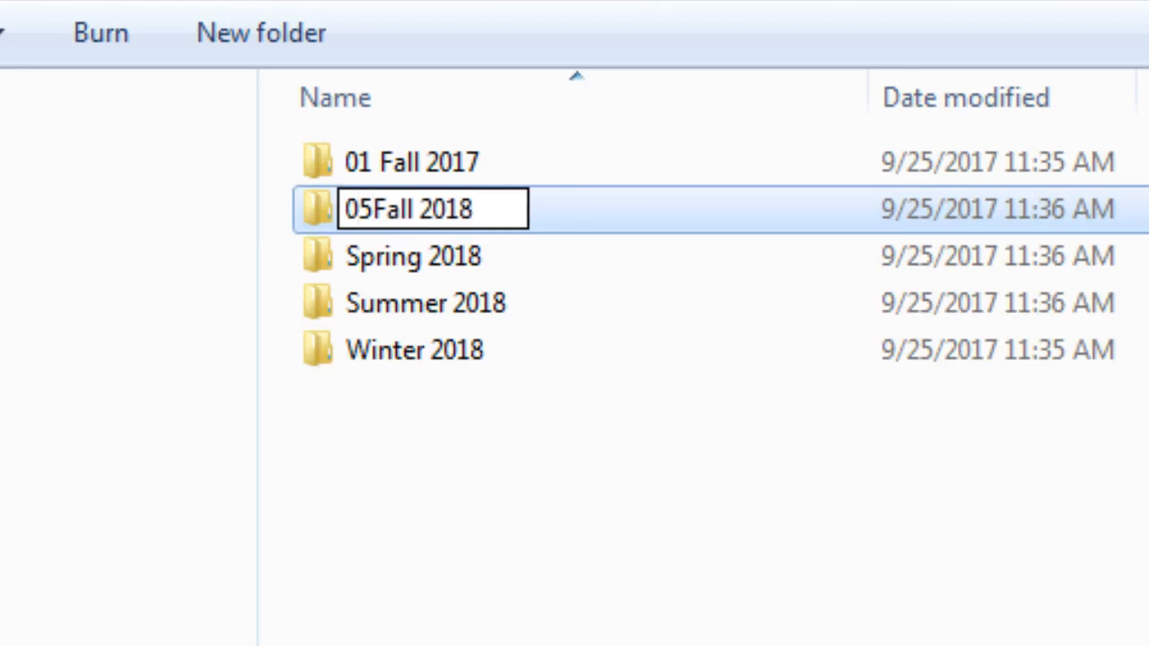
key("Return")
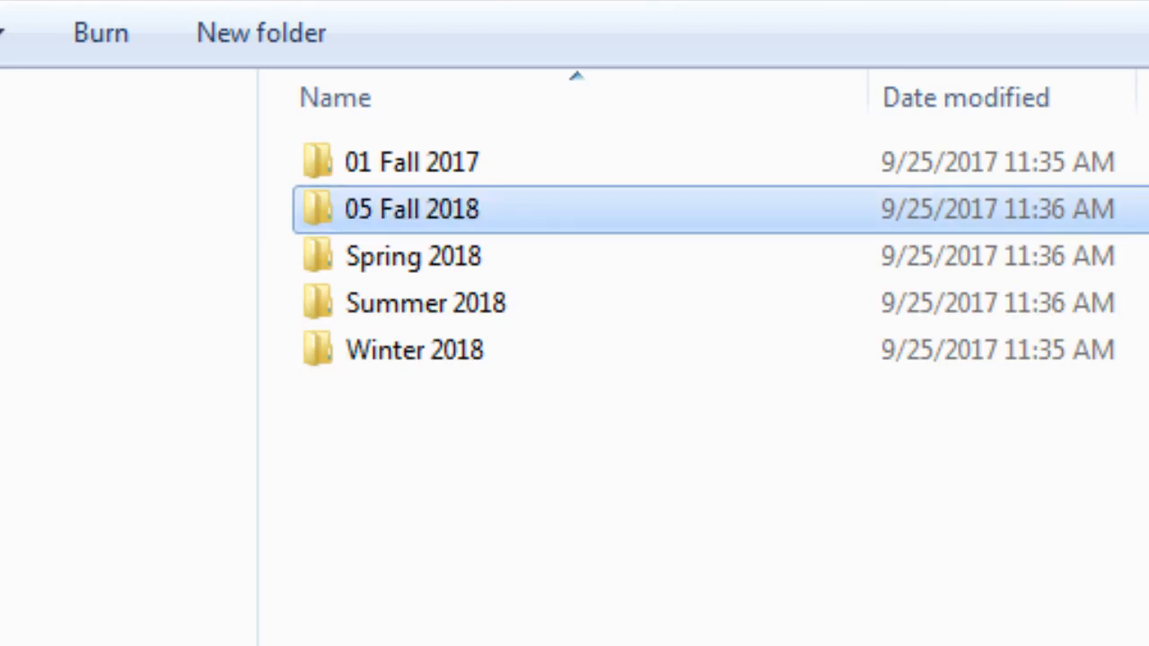
Step: Add the prefix 03 to the Spring 2018 folder, naming it 03 Spring 2018
key("Down")
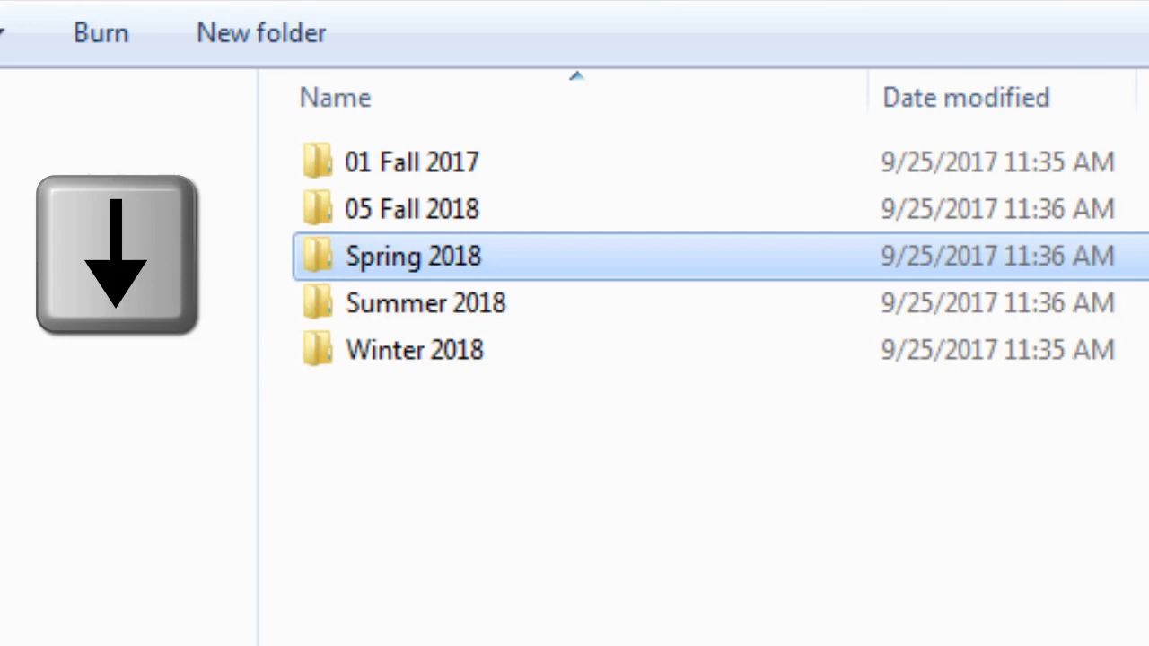
key("F2")
key("Home")
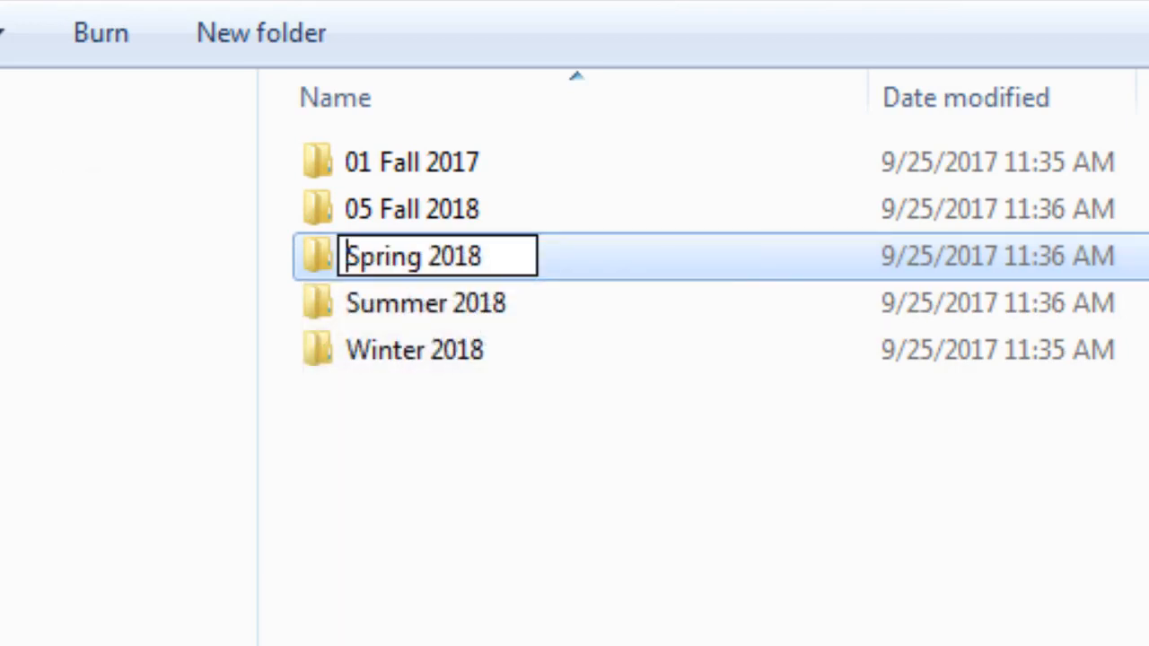
type("03")
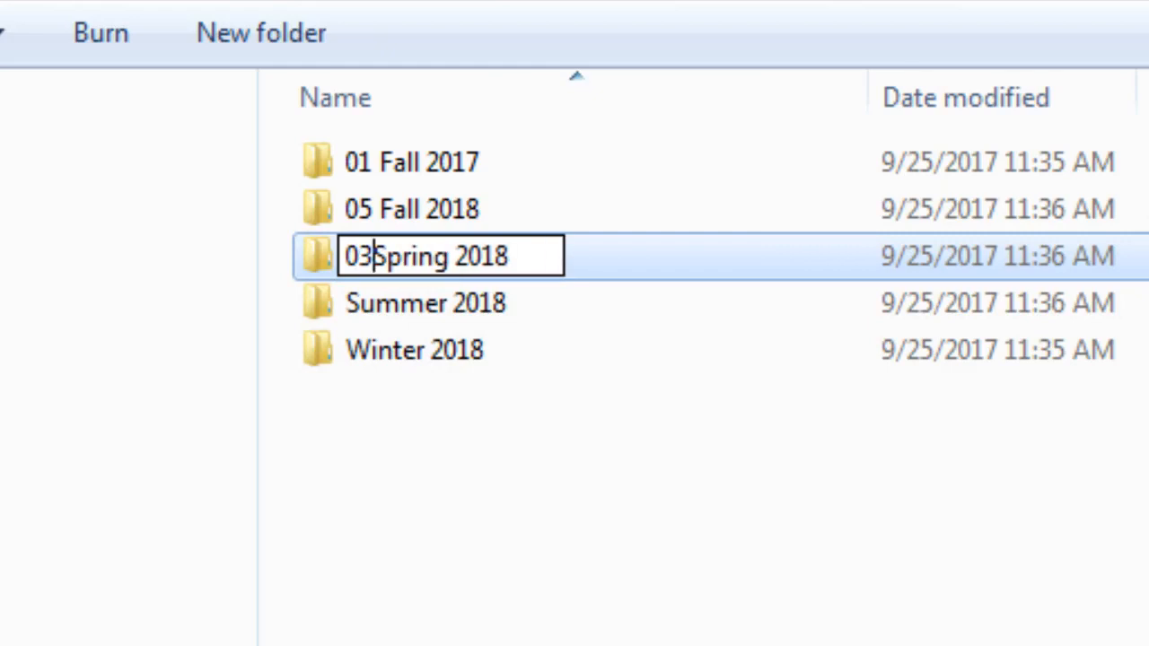
key("Return")
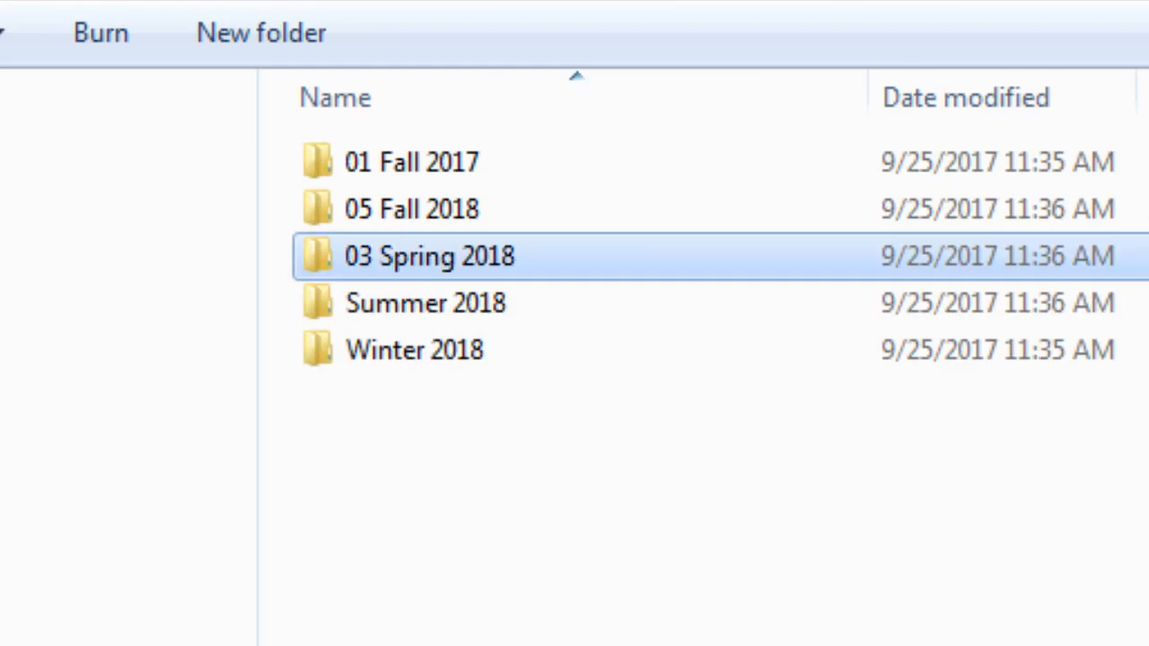
Step: Add the prefix 04 to the Summer 2018 folder, naming it 04 Summer 2018
key("Down")
key("F2")
key("Home")
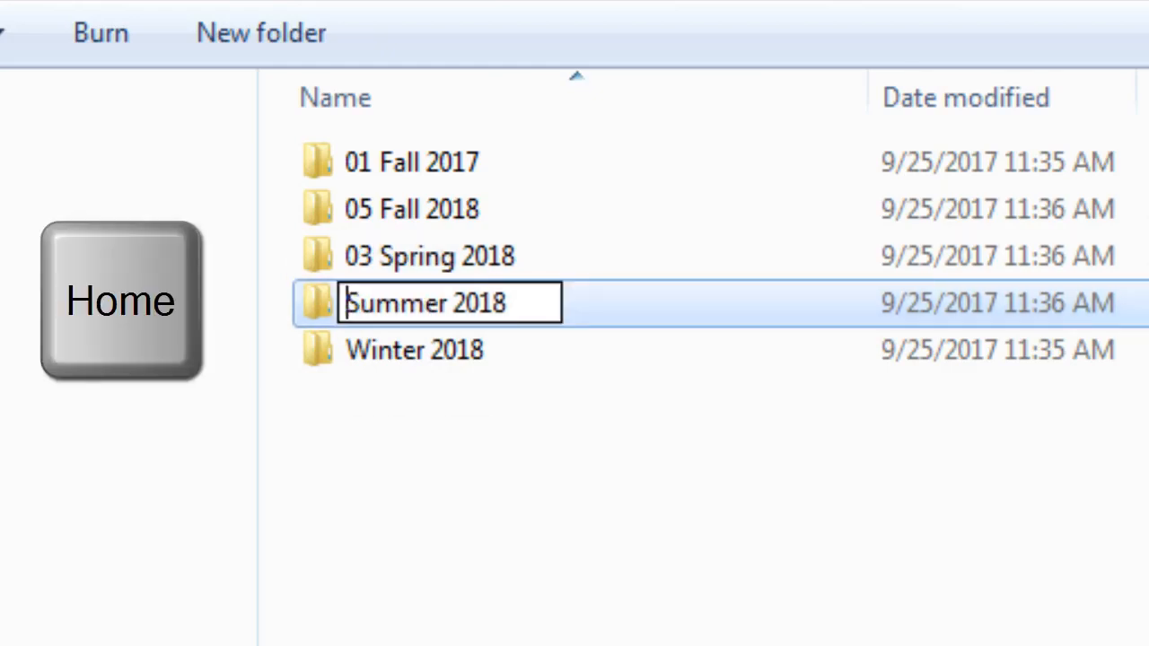
type("0")
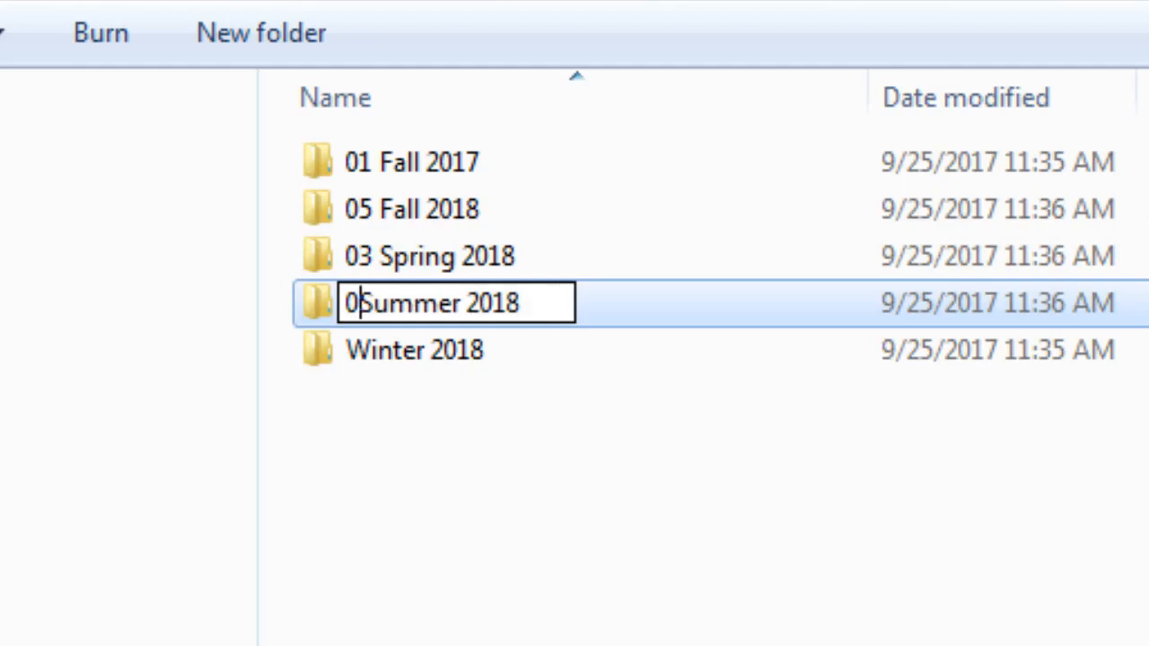
type("4")
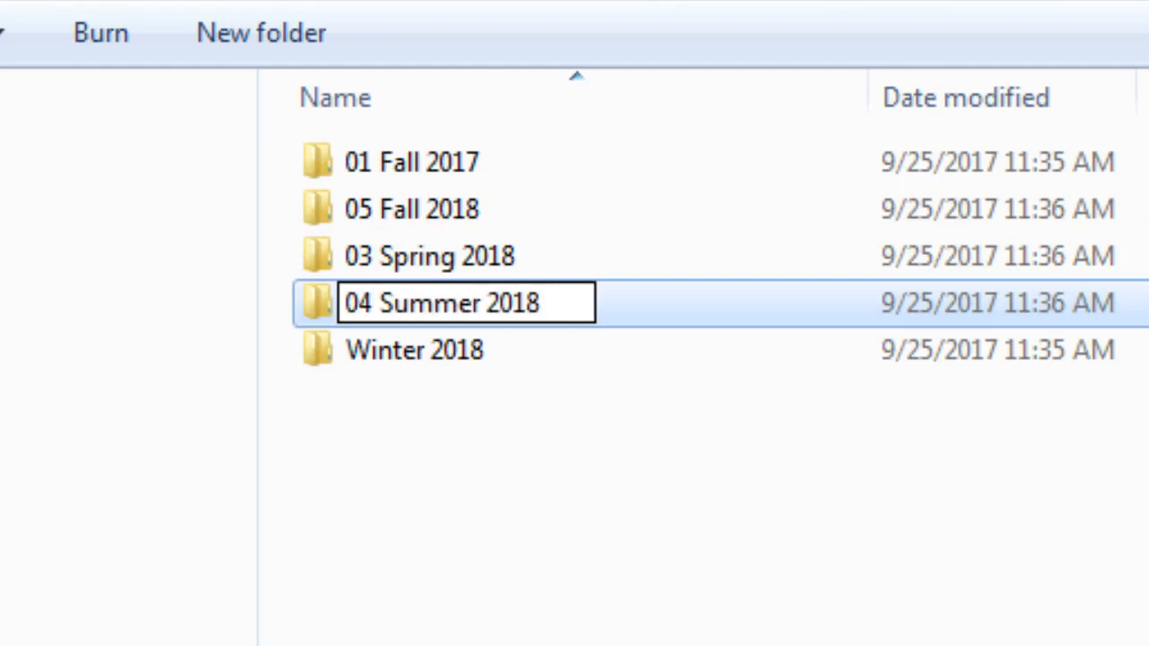
key("Return")
Step: Add the prefix 02 to the Winter 2018 folder, naming it 02 Winter 2018
key("Down")
key("F2")
key("Home")
type("02")
key("Return")
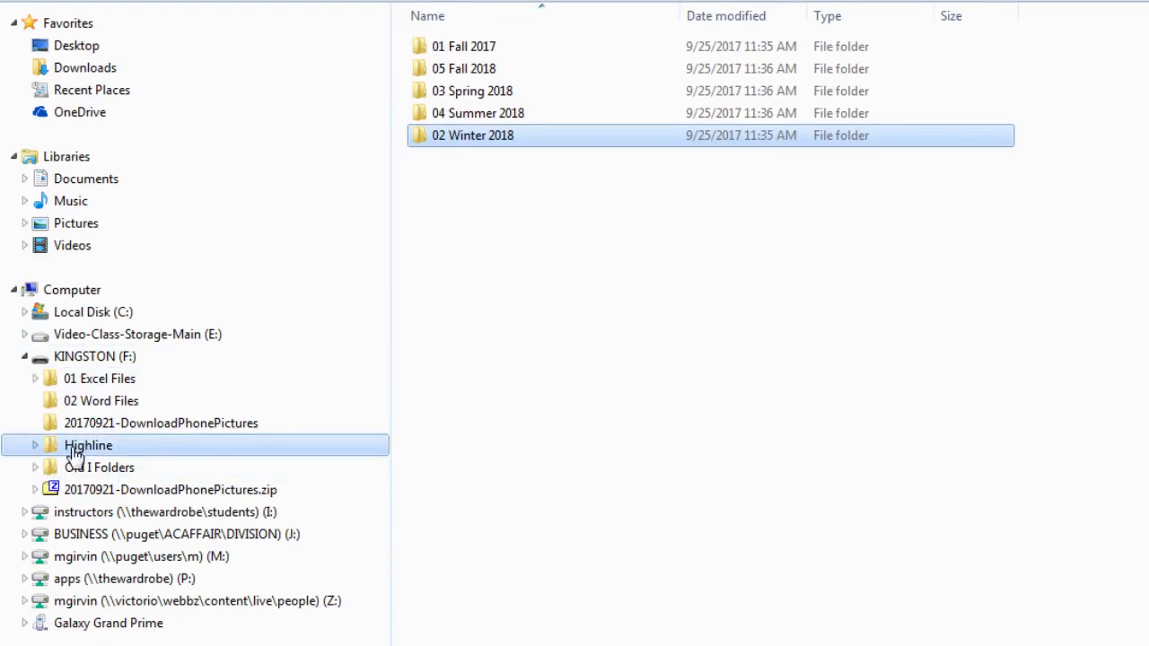
Step: Expand Highline in the folder tree and sort its numbered quarter folders by name in ascending order
left_click(35, 446)
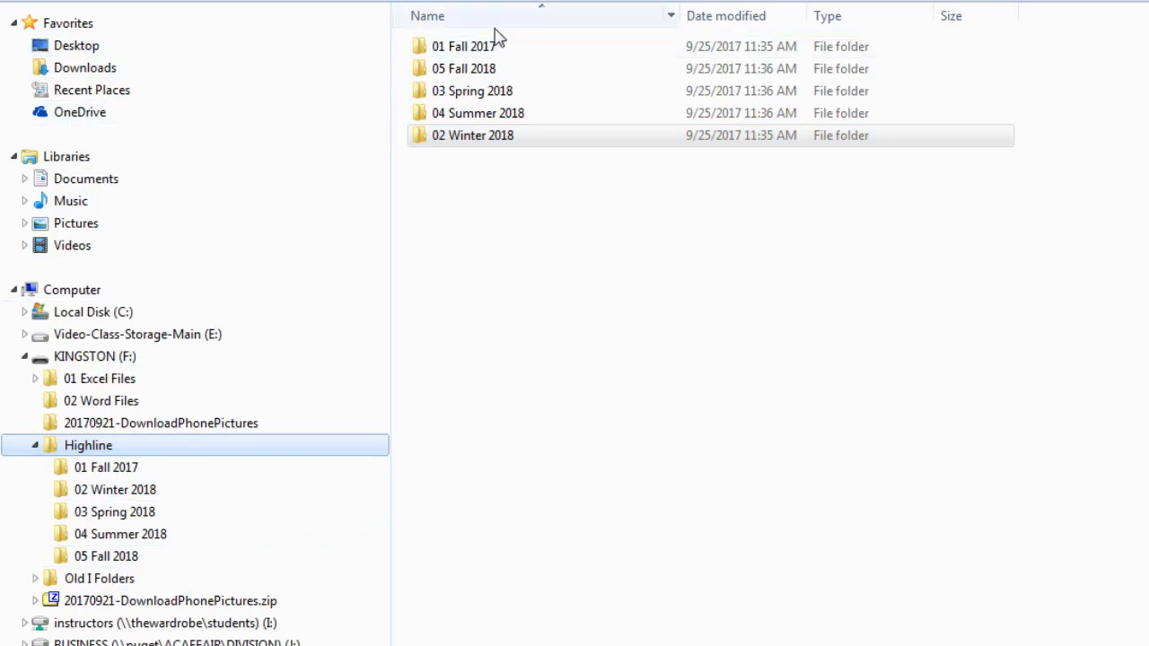
left_click(487, 141)
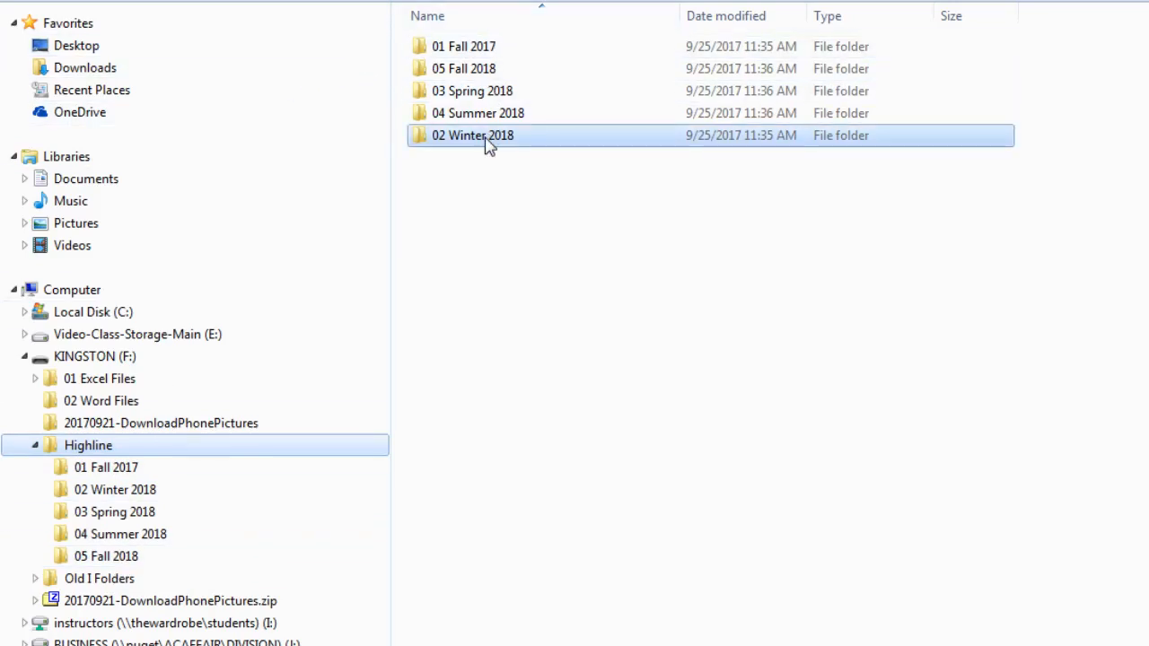
left_click(495, 28)
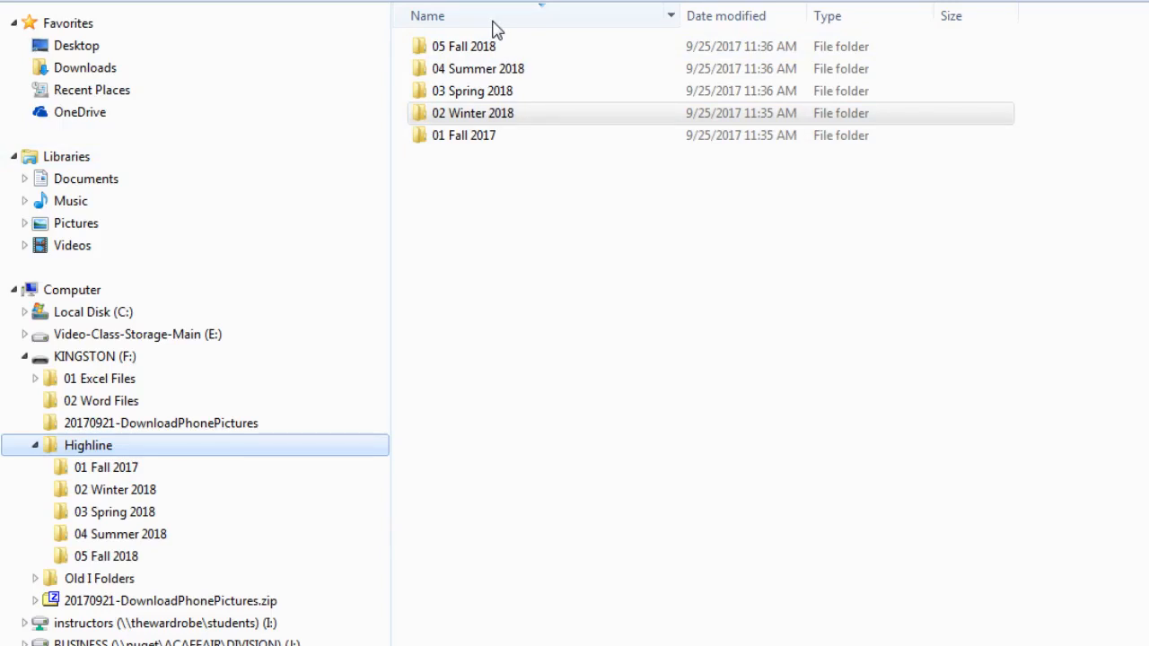
left_click(495, 28)
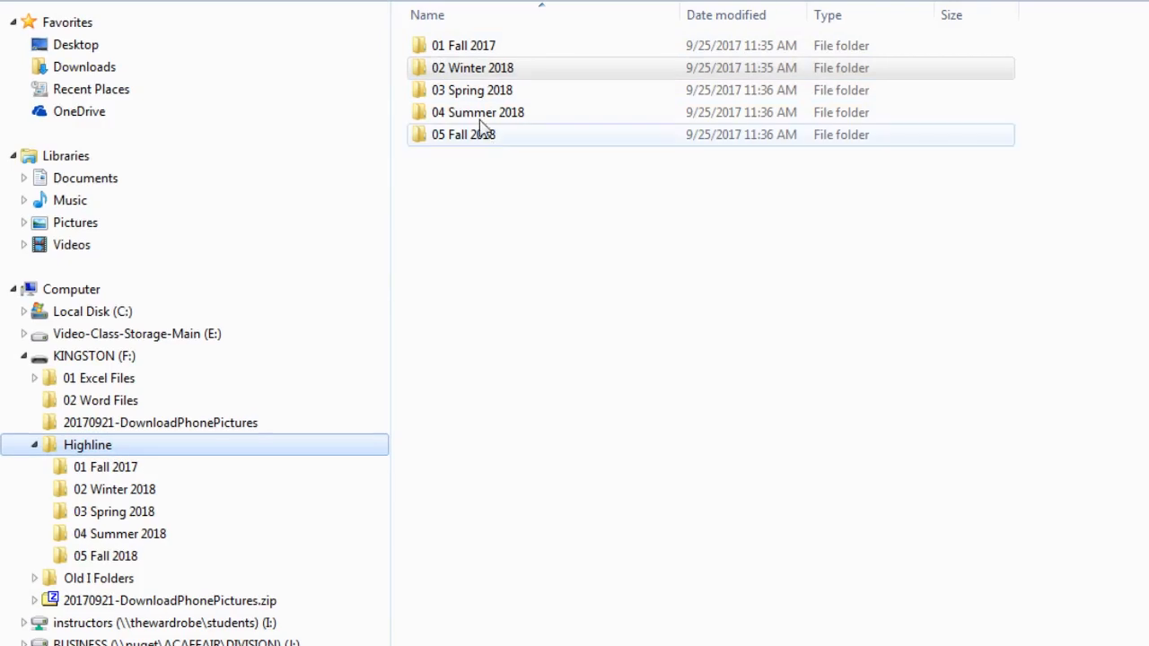
left_click(456, 73)
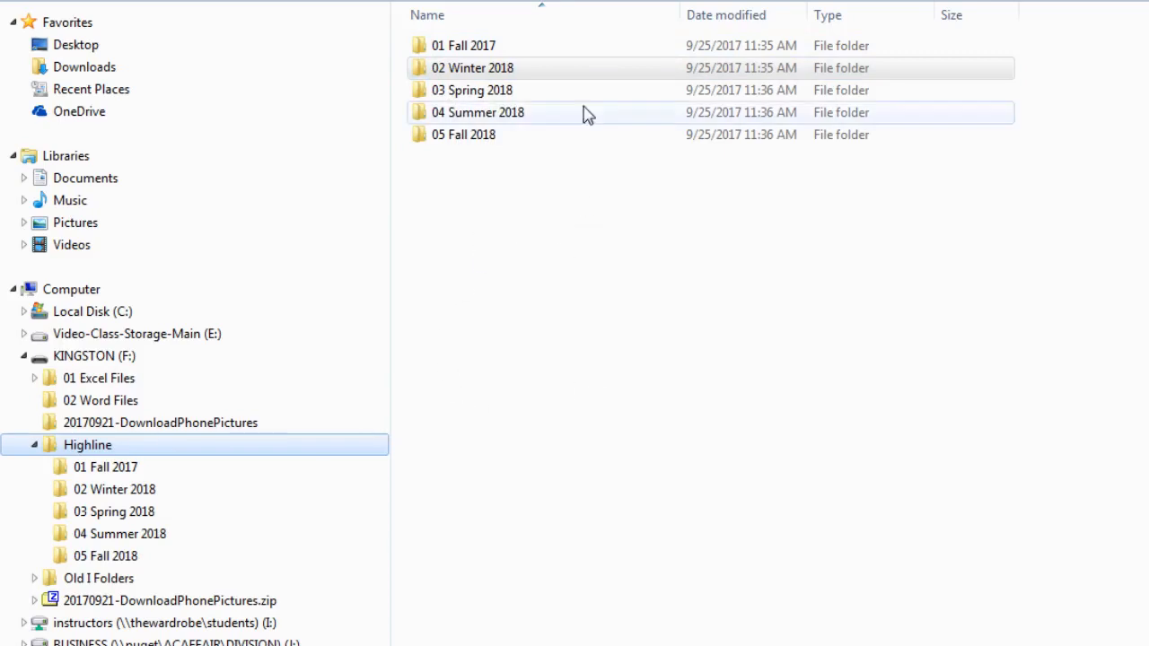
left_click(563, 70)
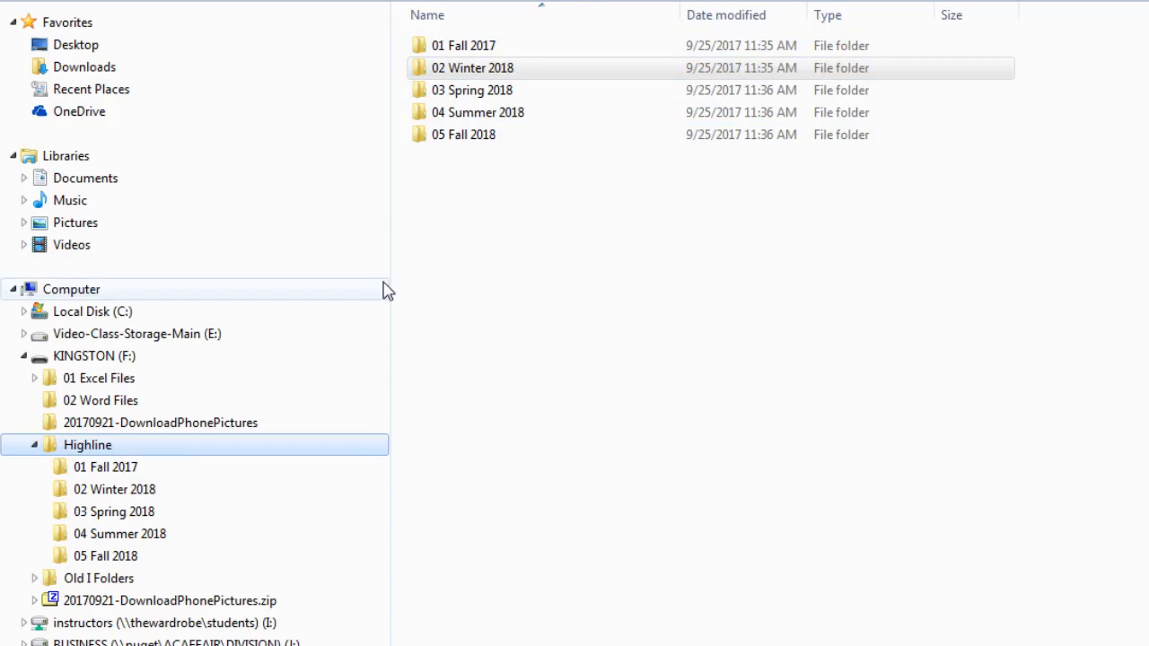
left_click(478, 47)
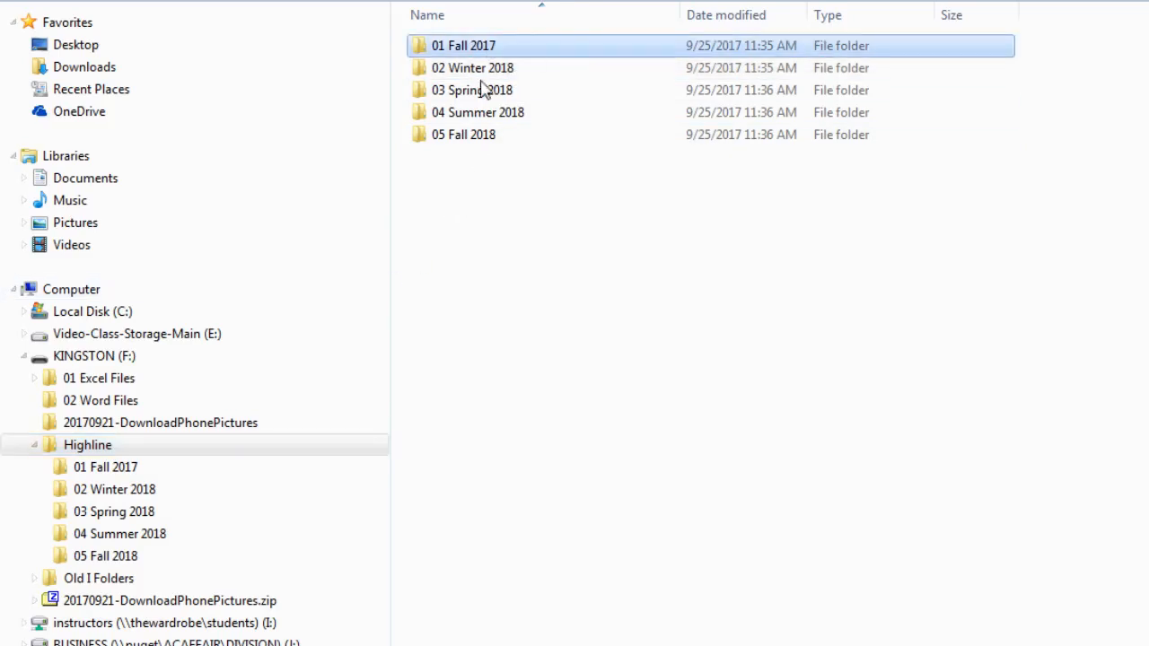
Step: Create a folder named Class 1 inside the 01 Fall 2017 folder
left_click(78, 470)
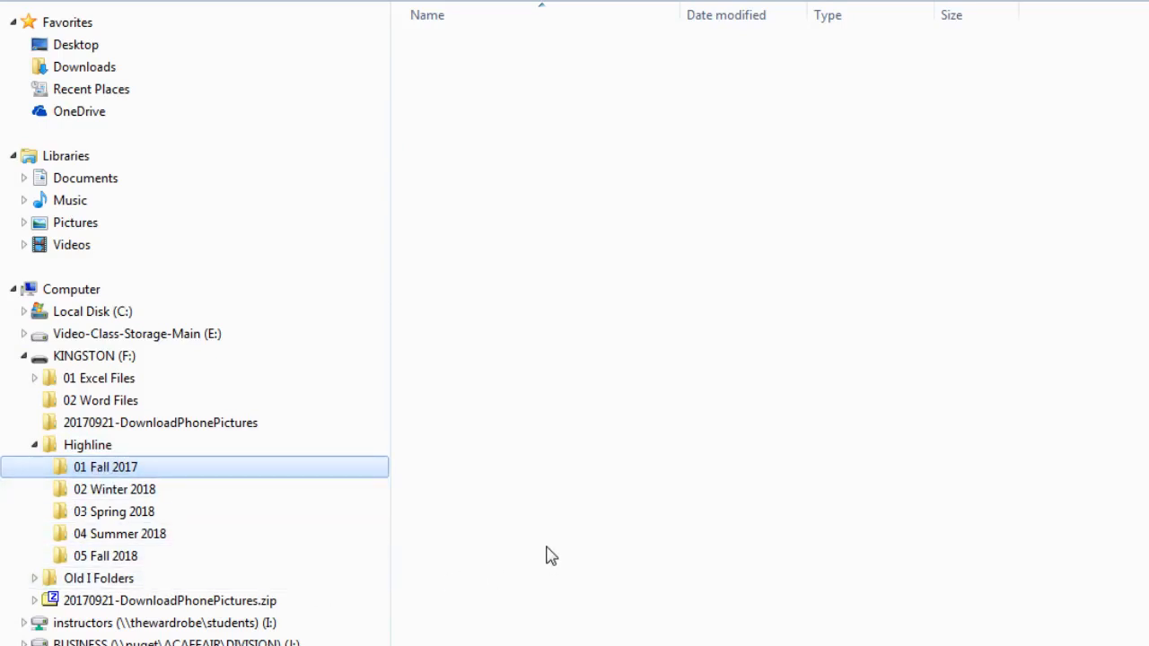
key("ctrl+shift+n")
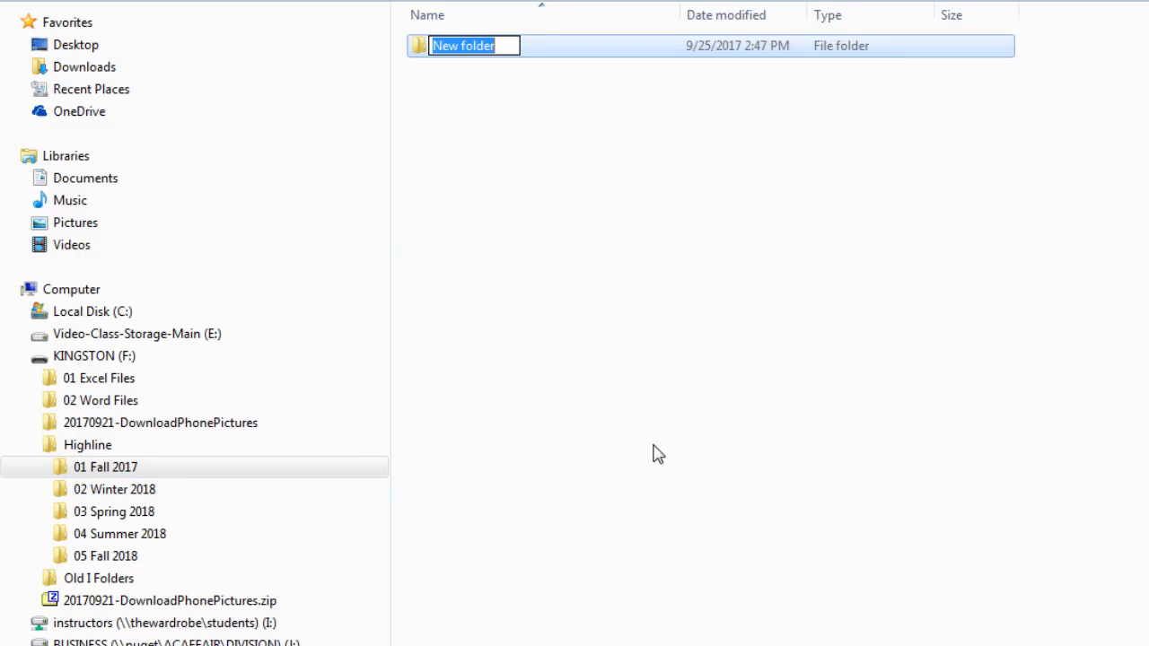
type("Class 1")
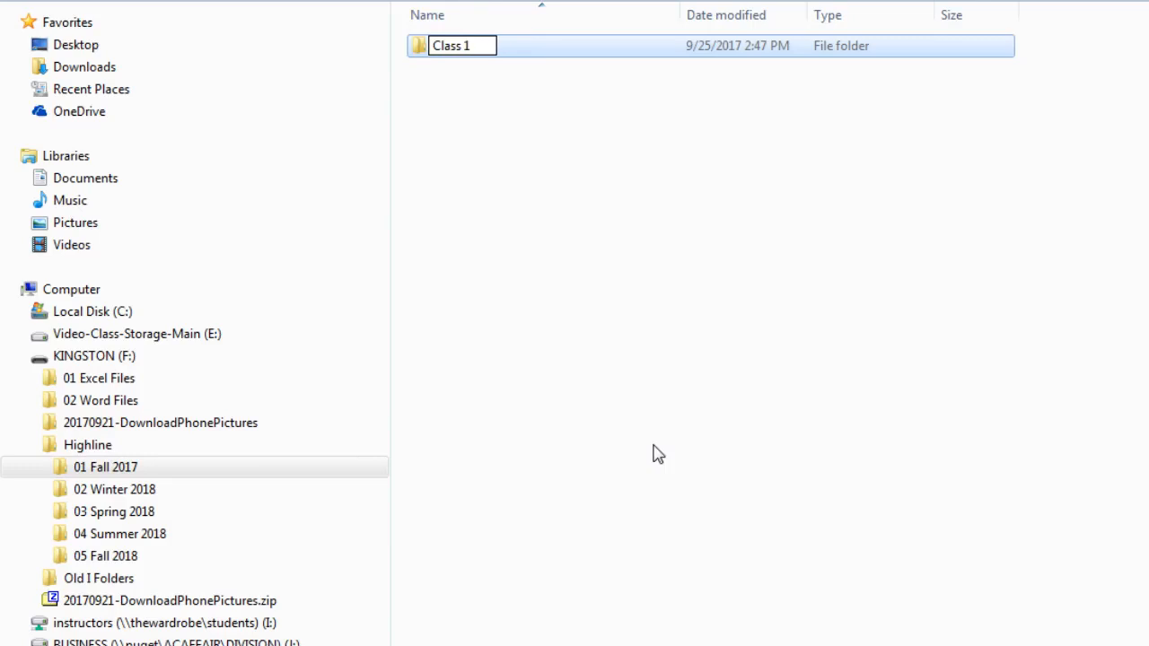
key("Return")
Step: Create a second folder in 01 Fall 2017 and name it Class 2, correcting the misspelled word in its name
key("ctrl+shift+n")
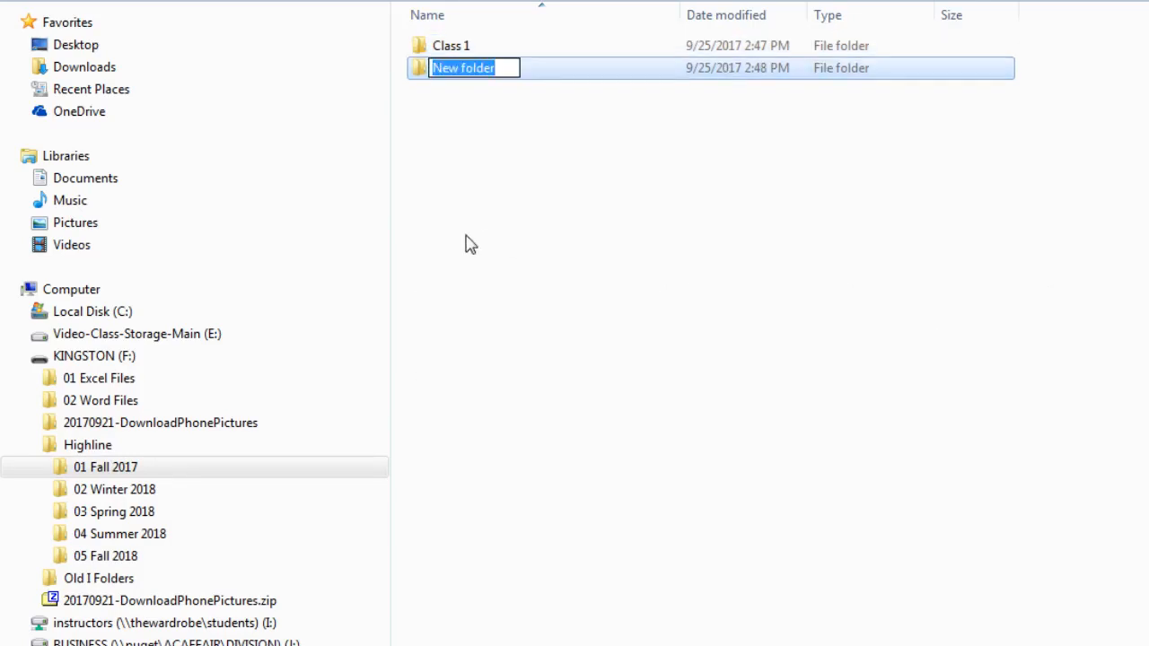
type("Clas 2")
key("Return")
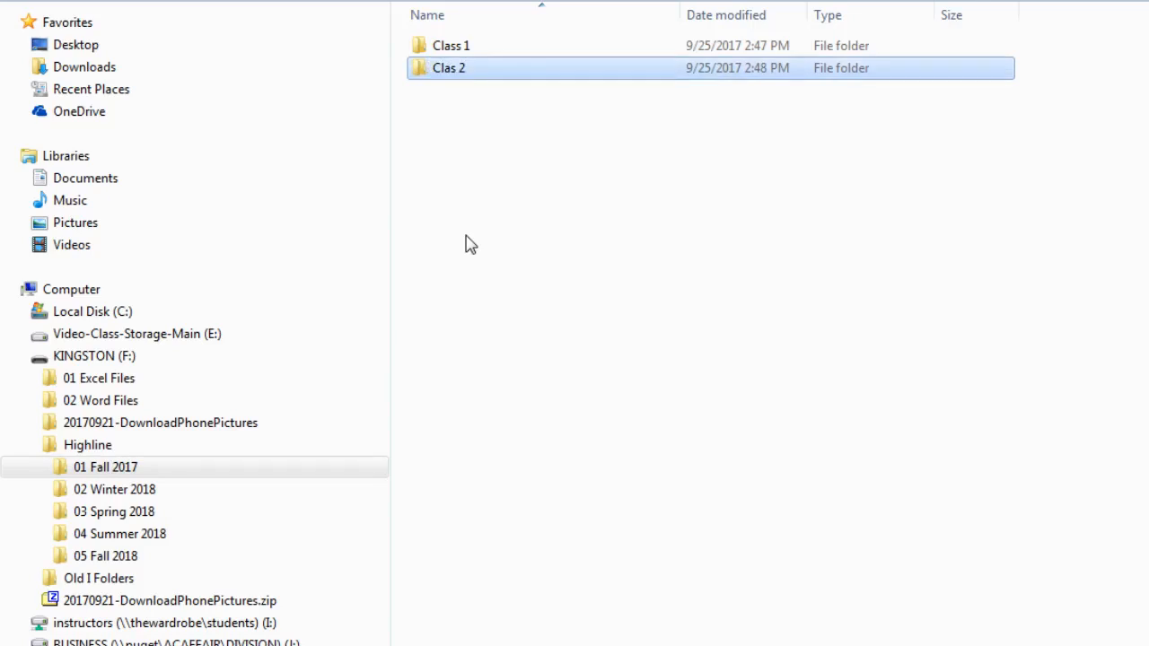
key("F2")
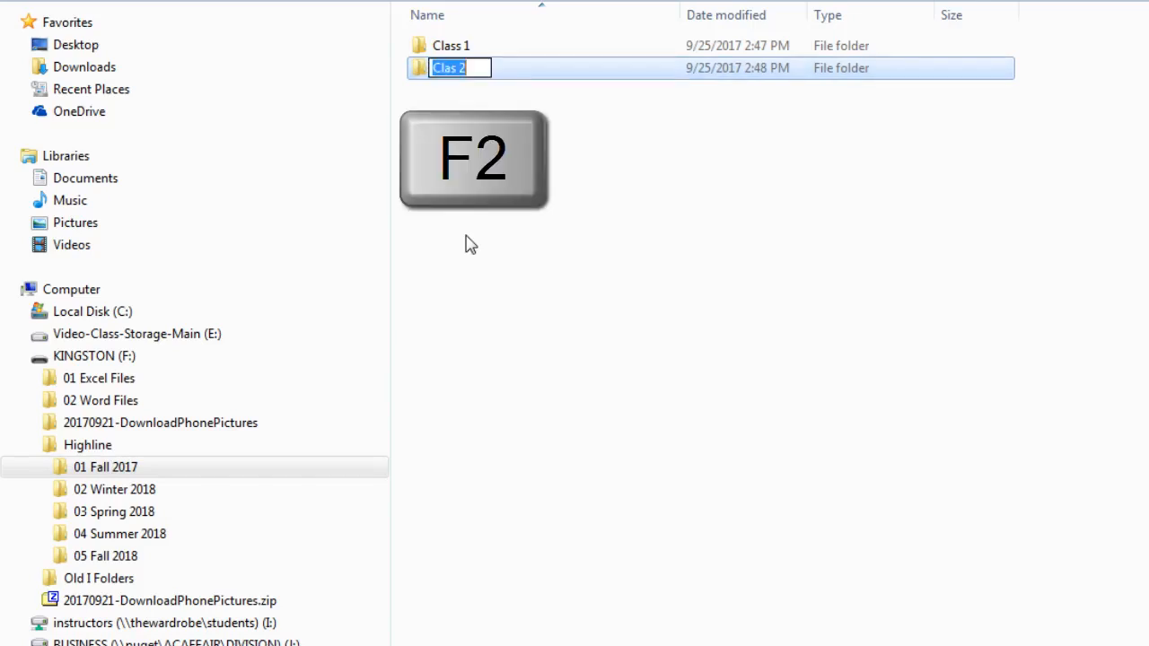
key("Left")
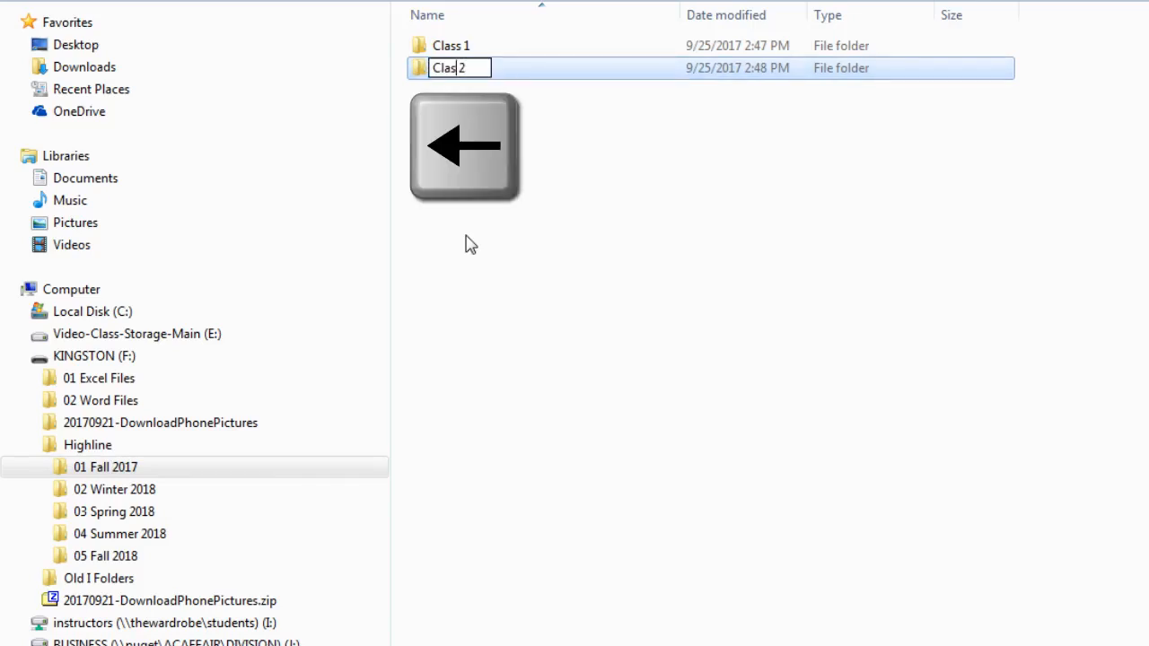
type("s")
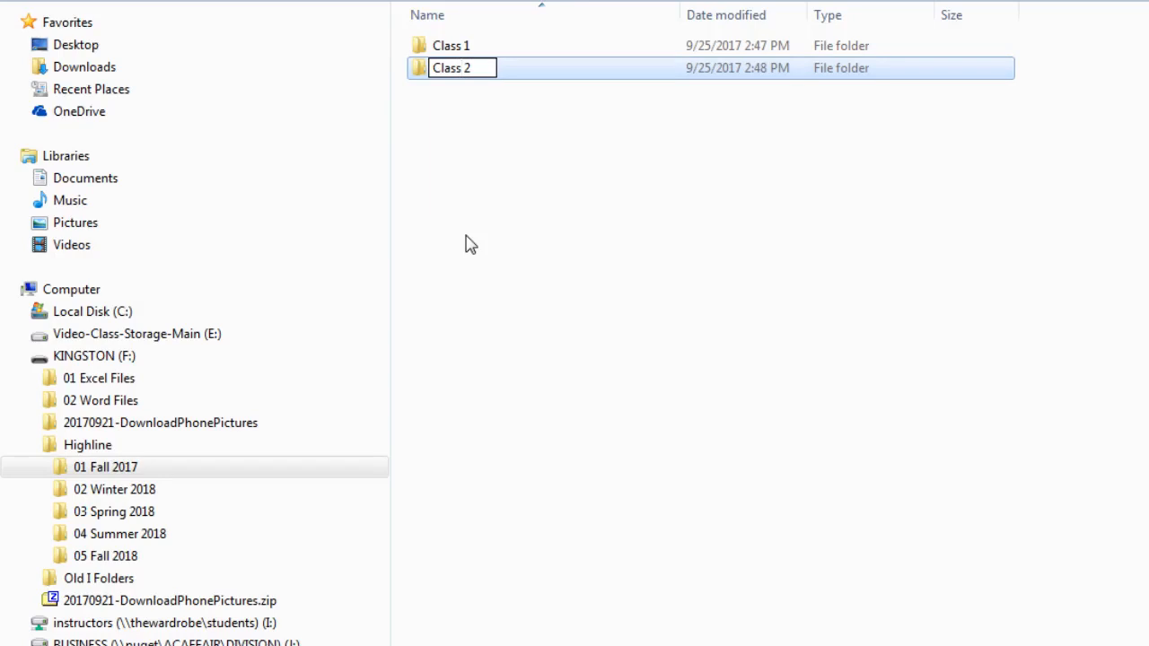
key("Return")
Step: Create a third folder in 01 Fall 2017 named Class 3, with a space before the number
key("ctrl+shift+n")
type("Class3")
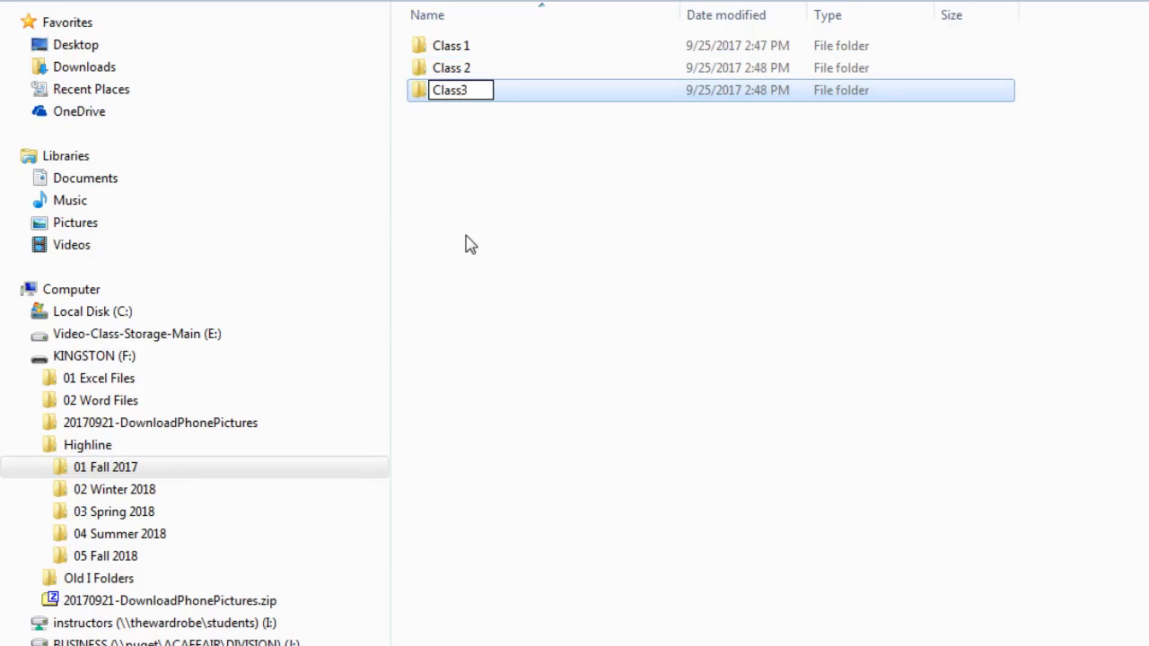
key("BackSpace")
type("3")
key("Return")
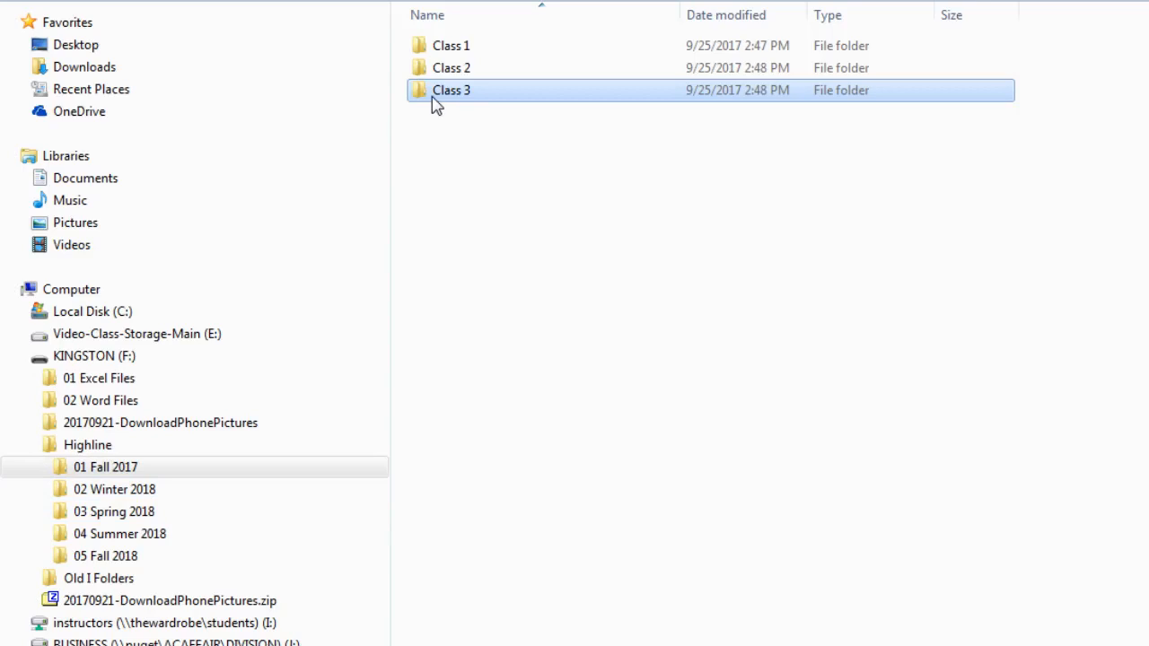
Step: Copy the Class 1, Class 2 and Class 3 folders from 01 Fall 2017 into 02 Winter 2018
left_click(452, 51, "shift")
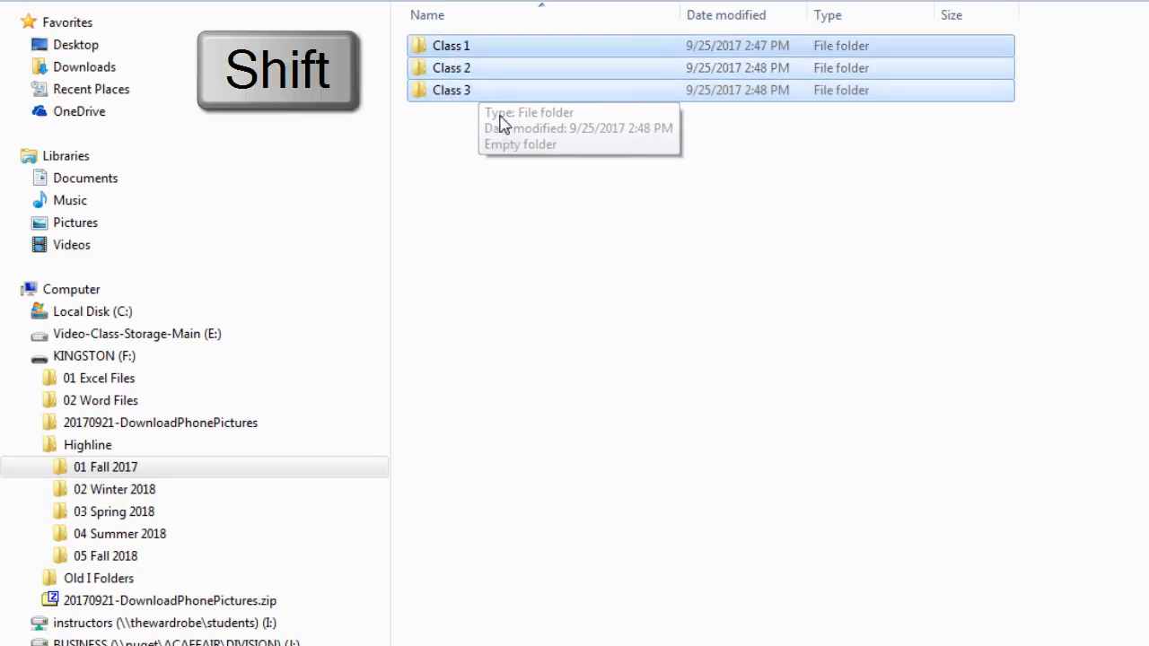
key("ctrl+c")
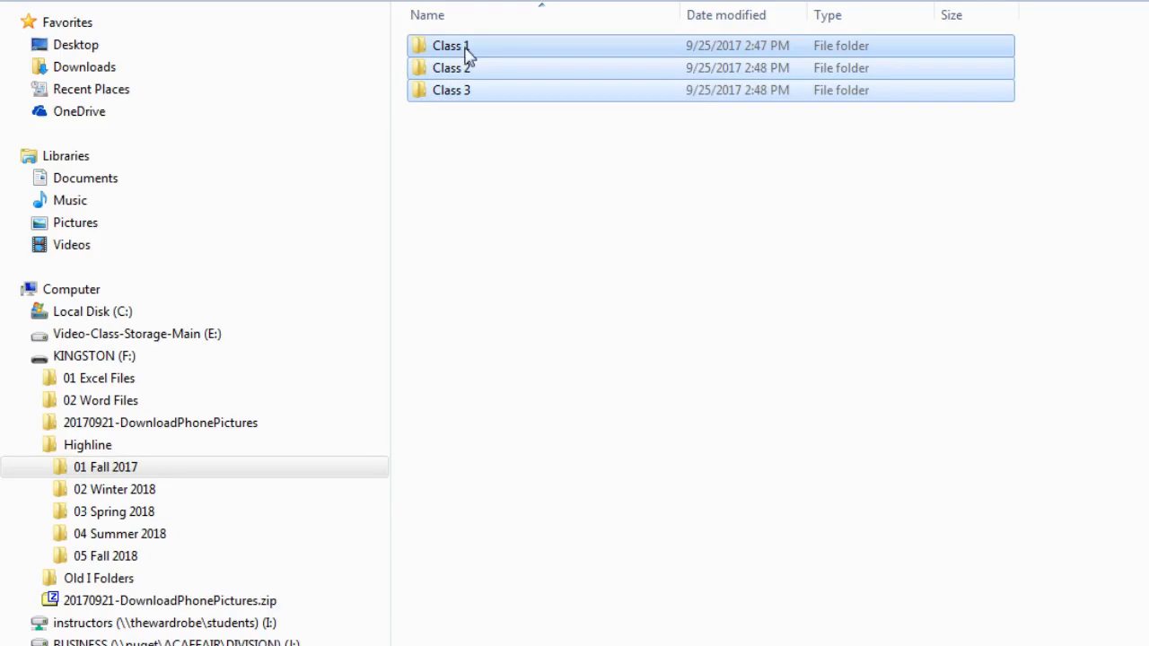
left_click(113, 496)
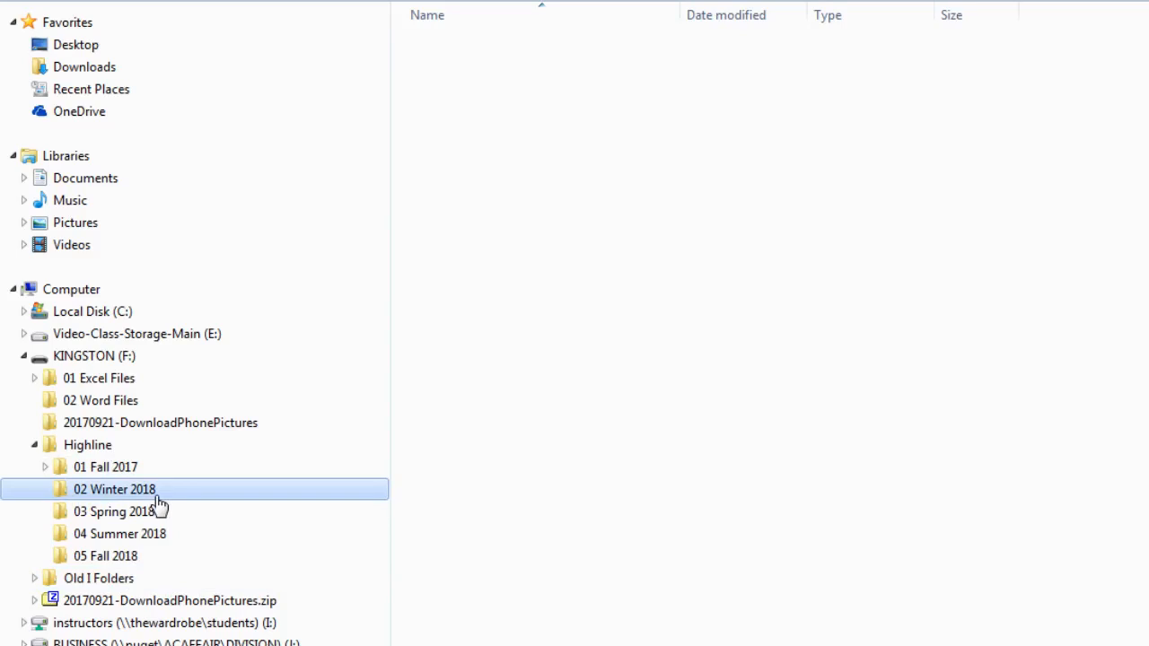
key("ctrl+v")
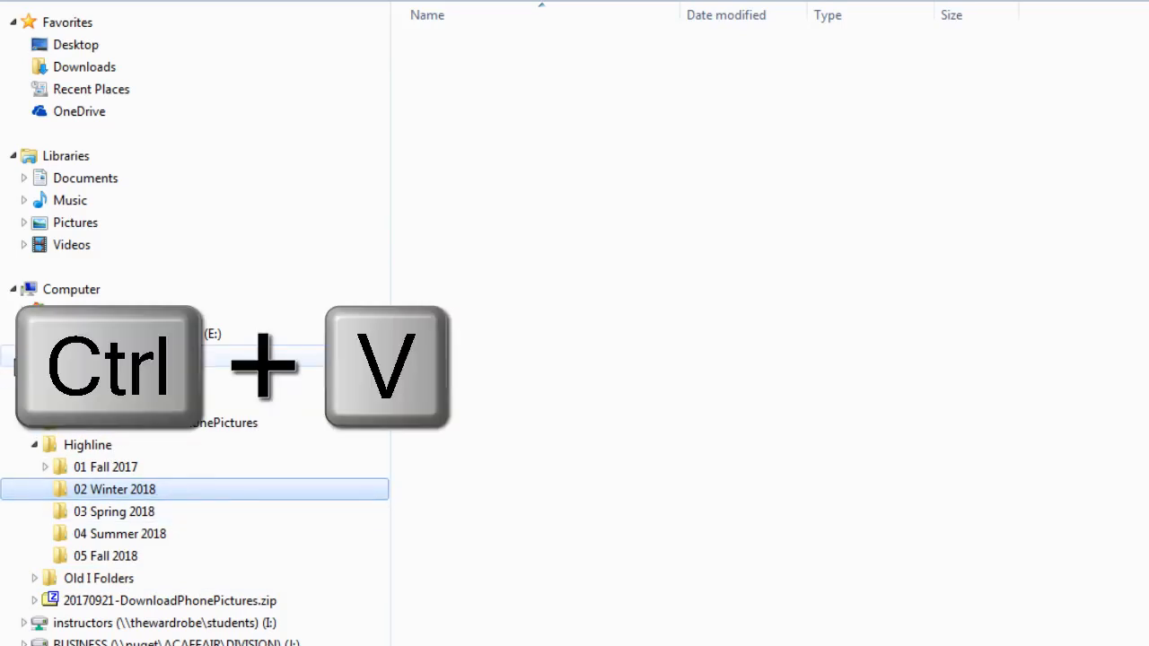
left_click(180, 492)
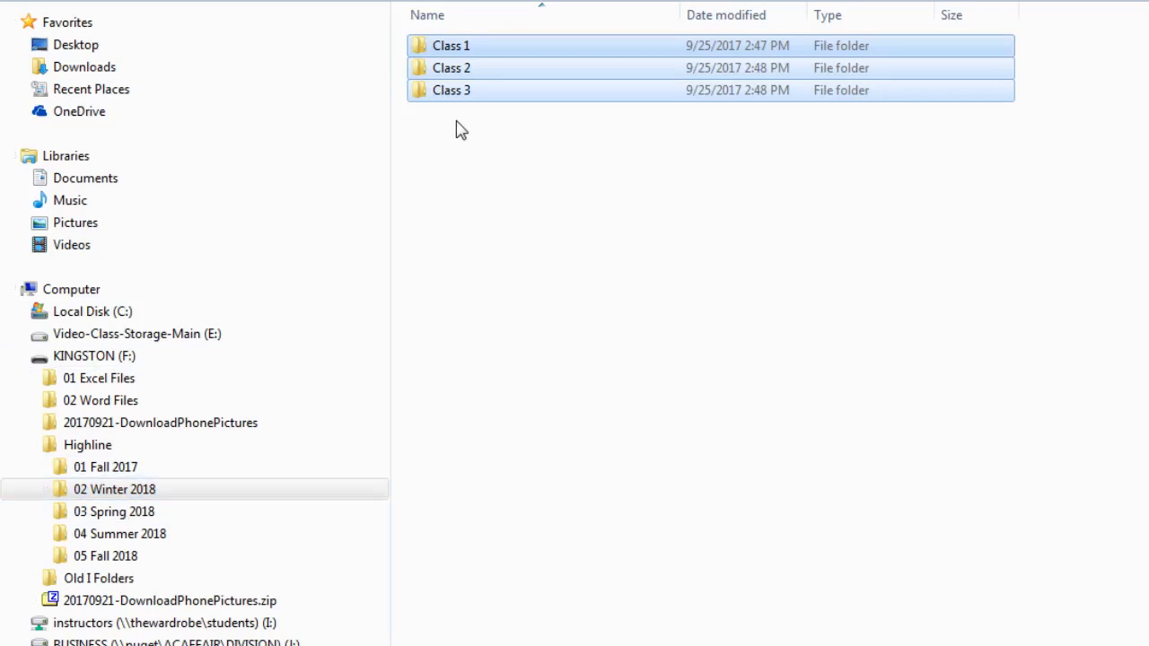
Step: Paste the three copied class folders into 03 Spring 2018, 04 Summer 2018 and 05 Fall 2018
left_click(126, 513)
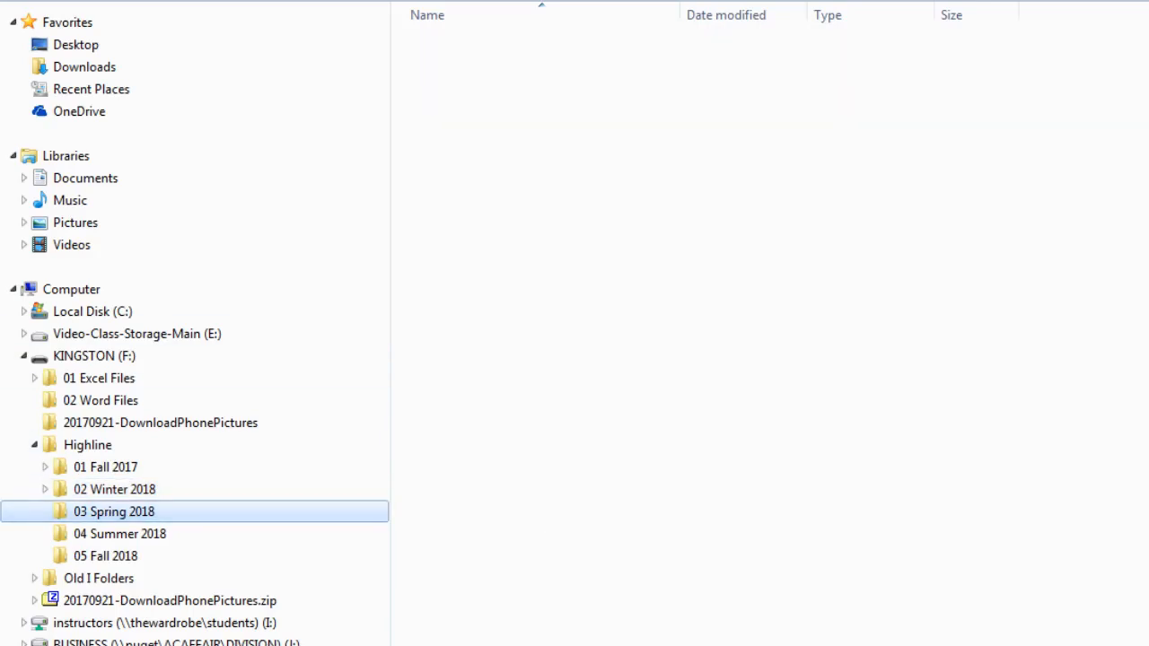
key("ctrl+v")
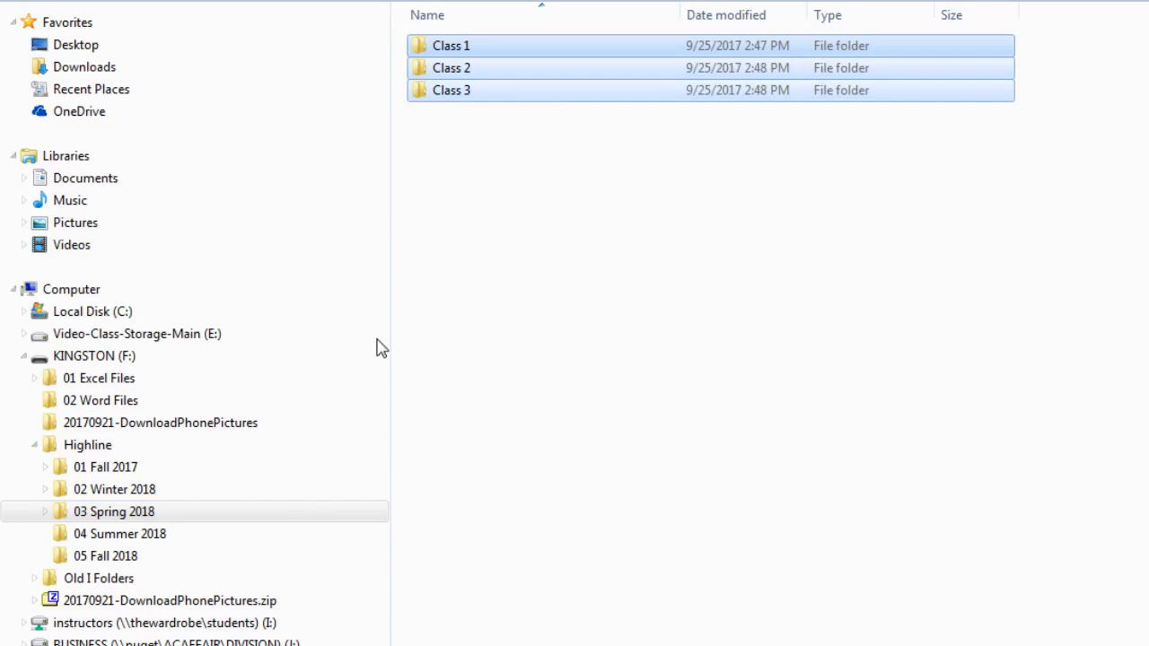
left_click(115, 541)
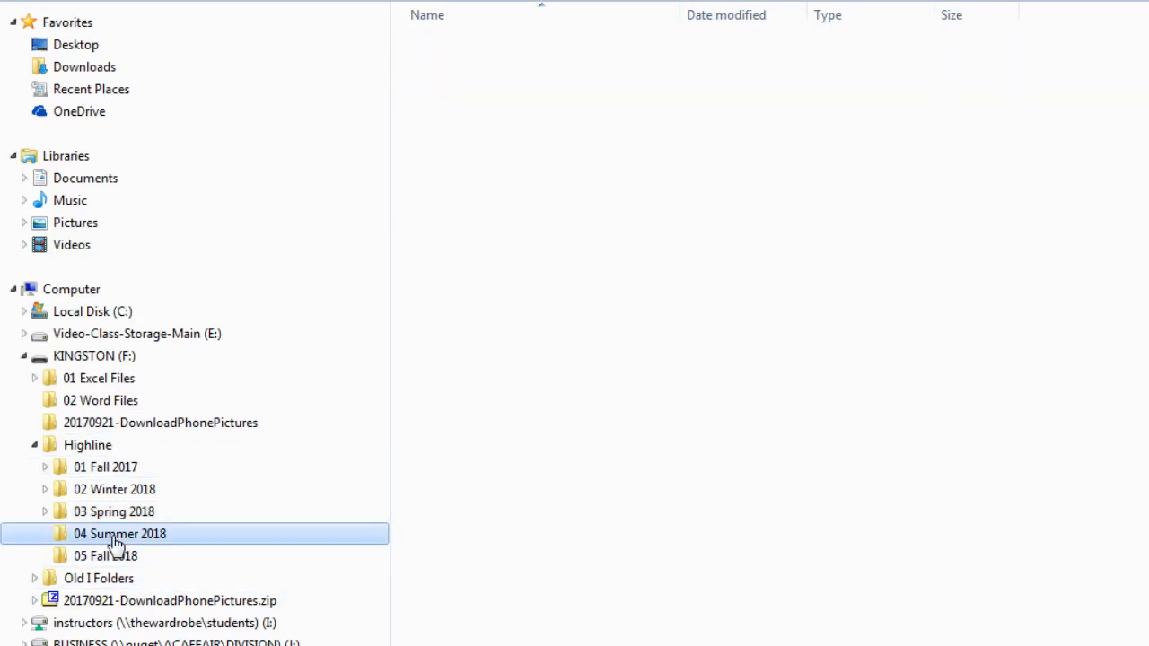
key("ctrl+v")
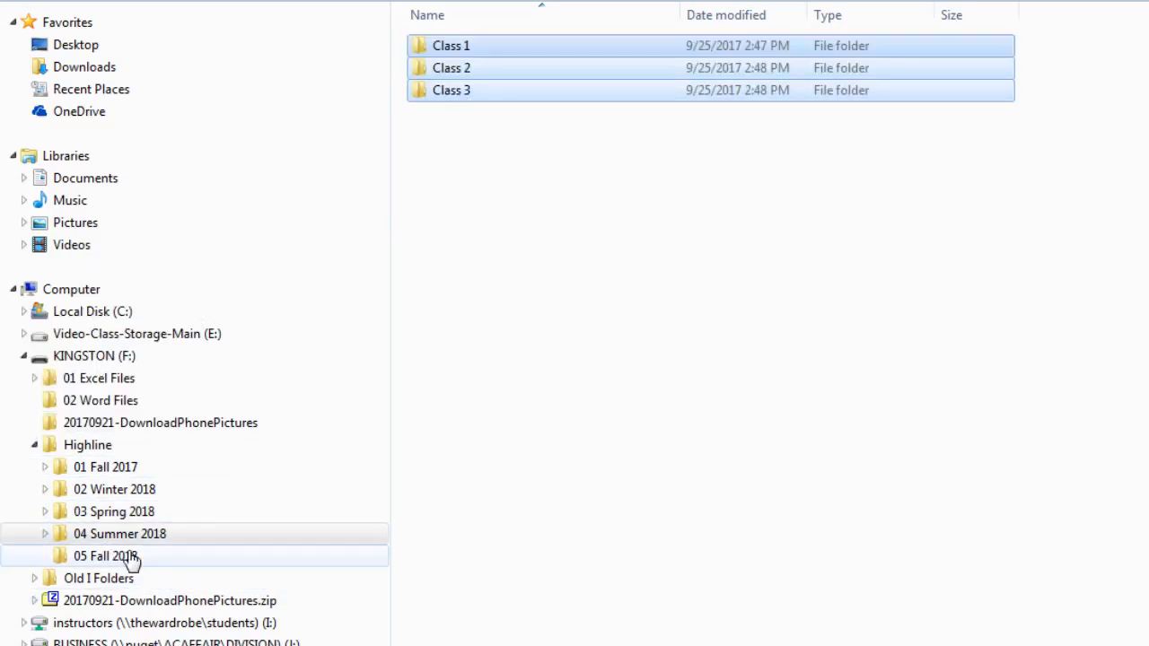
left_click(132, 558)
key("ctrl+v")
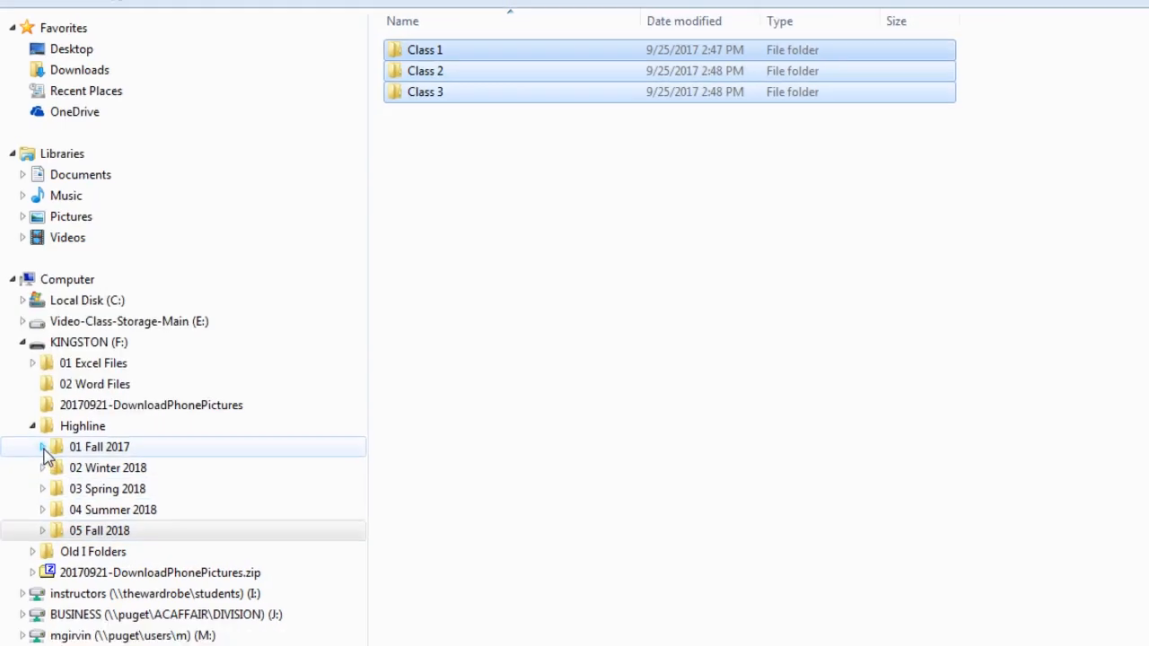
Step: Expand all five quarter folders under Highline in the folder tree to show their class folders
left_click(43, 449)
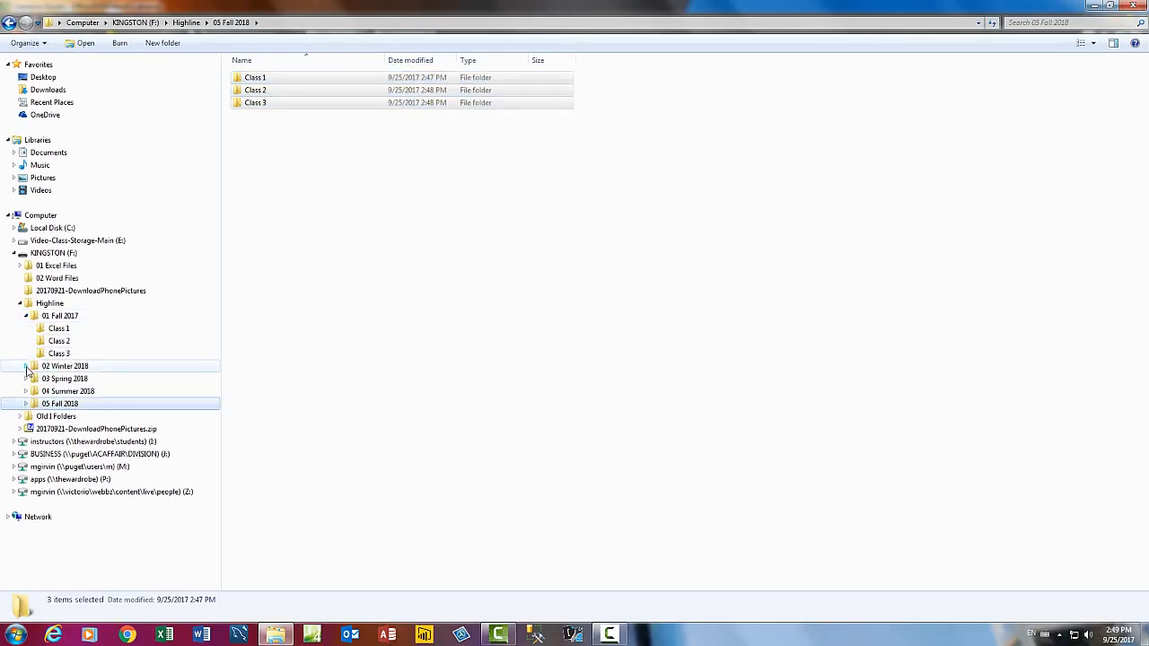
left_click(26, 367)
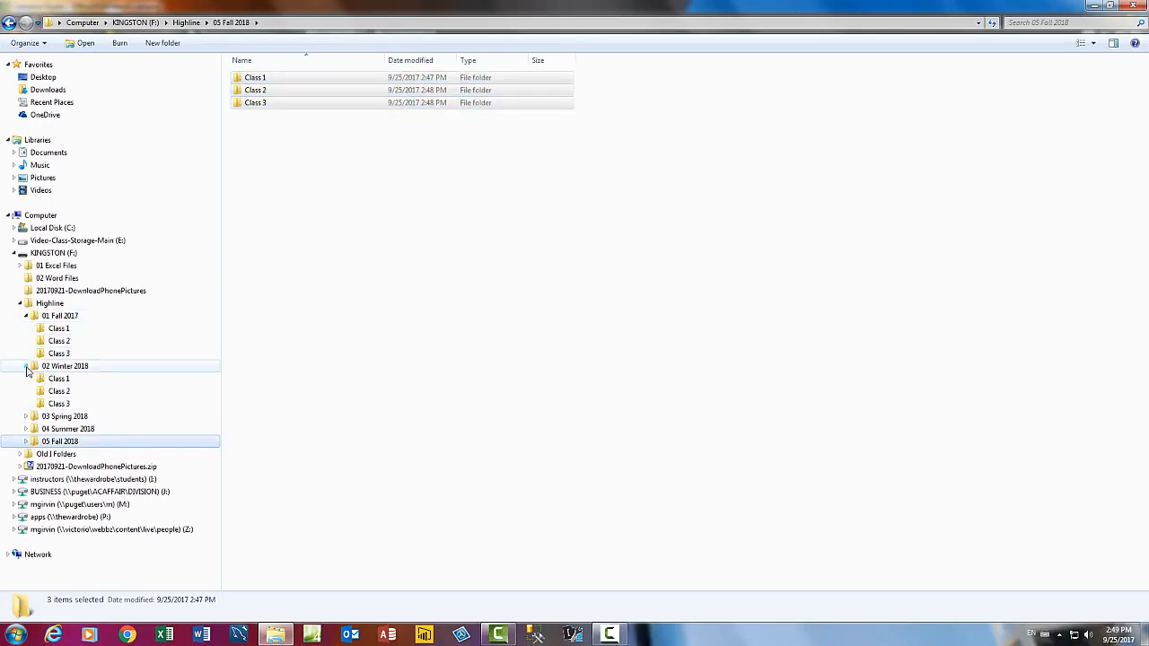
left_click(26, 417)
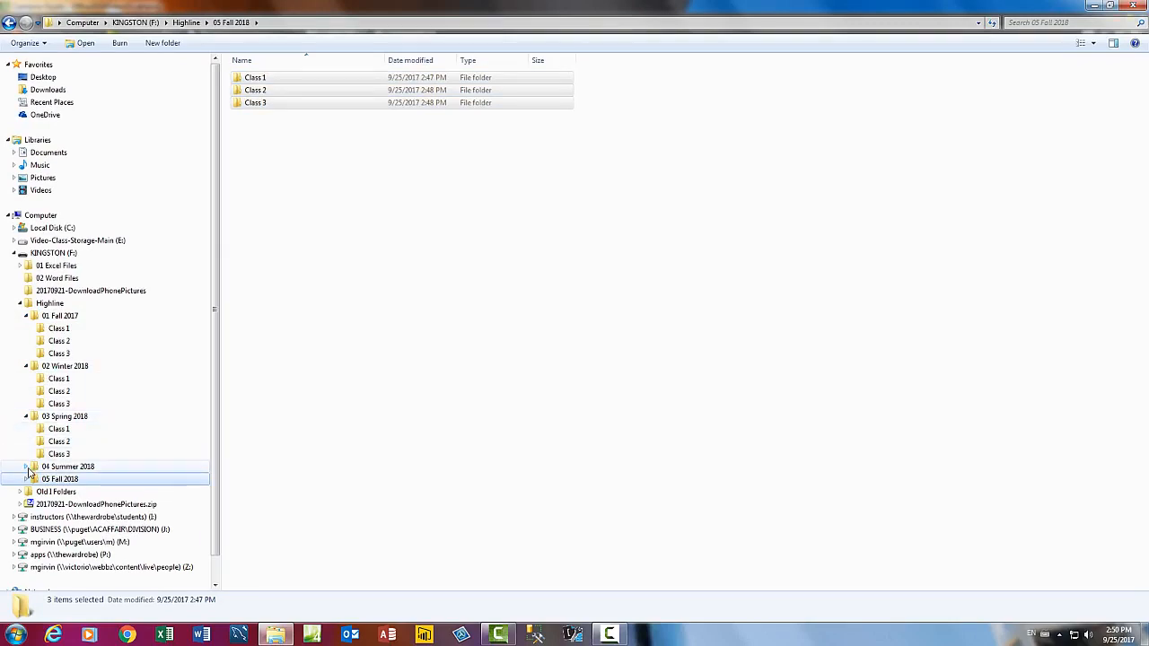
left_click(26, 467)
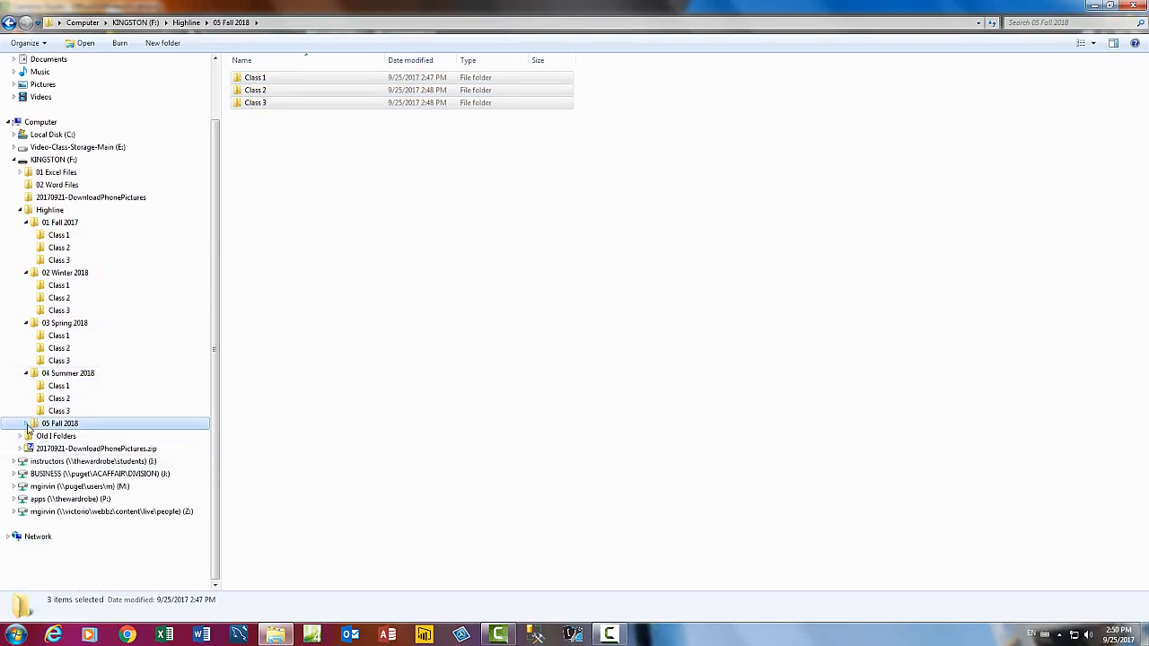
left_click(26, 427)
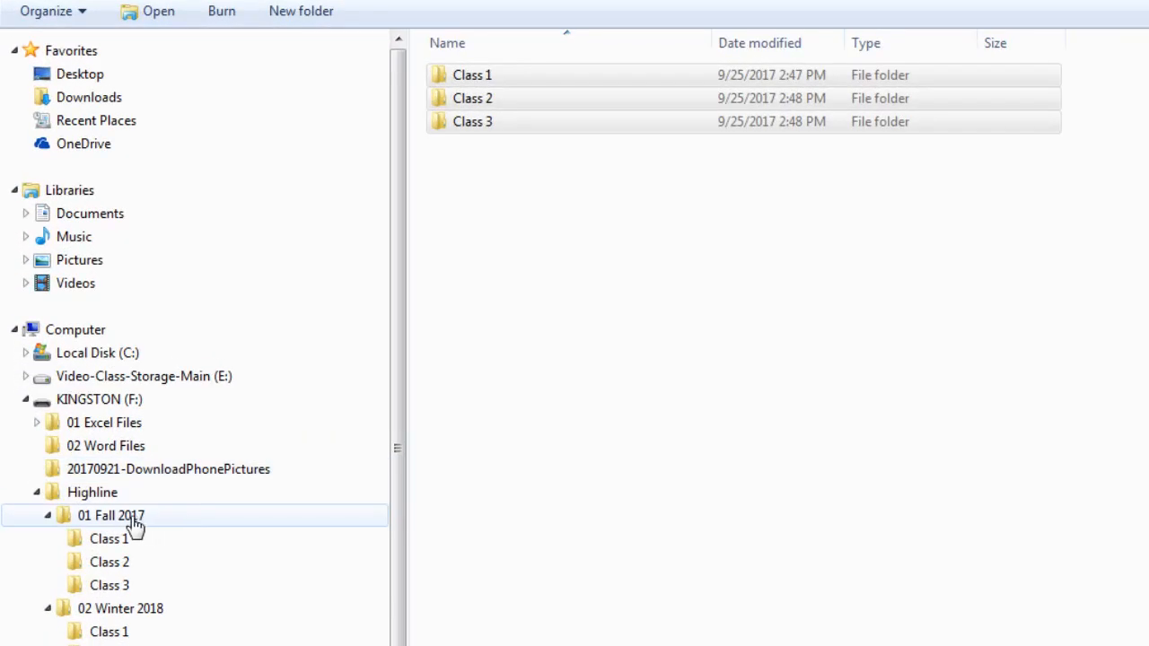
Step: Rename the Class 1 folder inside 01 Fall 2017 as 1 Busn 216
left_click(134, 524)
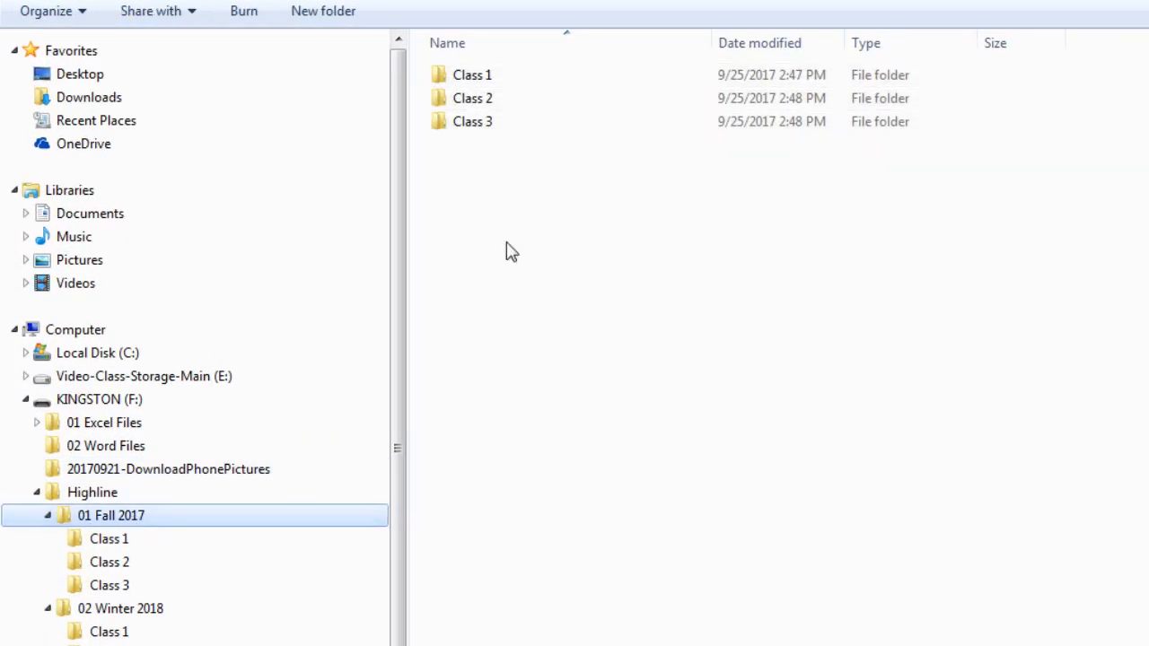
left_click(472, 76)
key("F2")
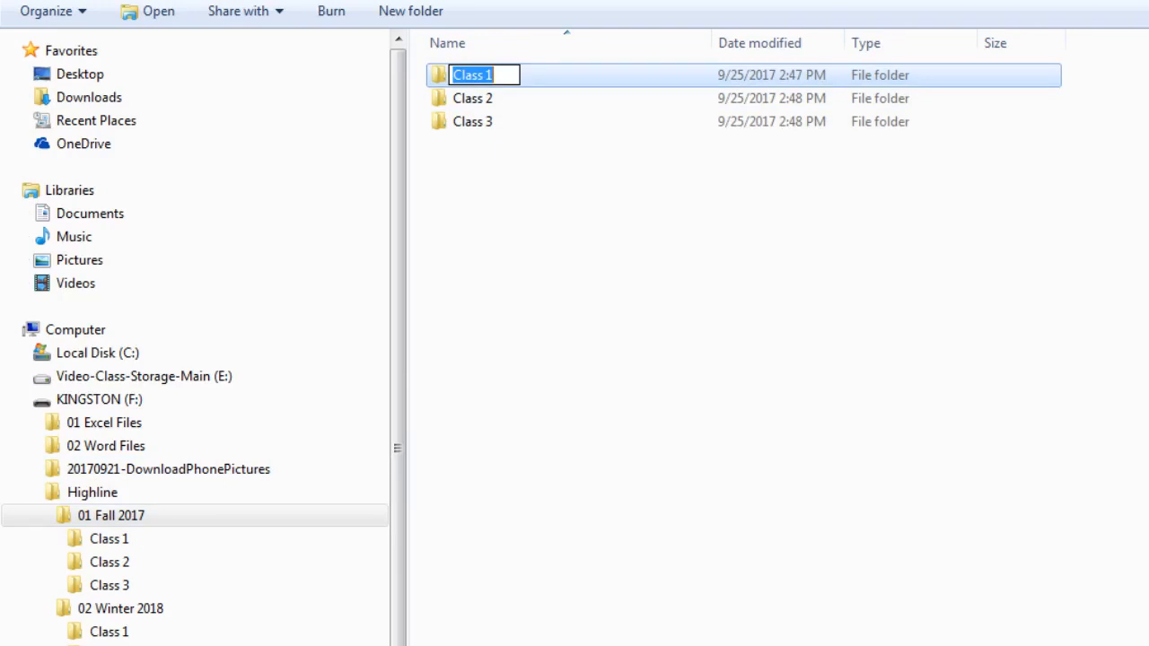
type("01 Busin")
key("BackSpace")
key("BackSpace")
key("BackSpace")
key("BackSpace")
key("BackSpace")
key("BackSpace")
key("BackSpace")
key("BackSpace")
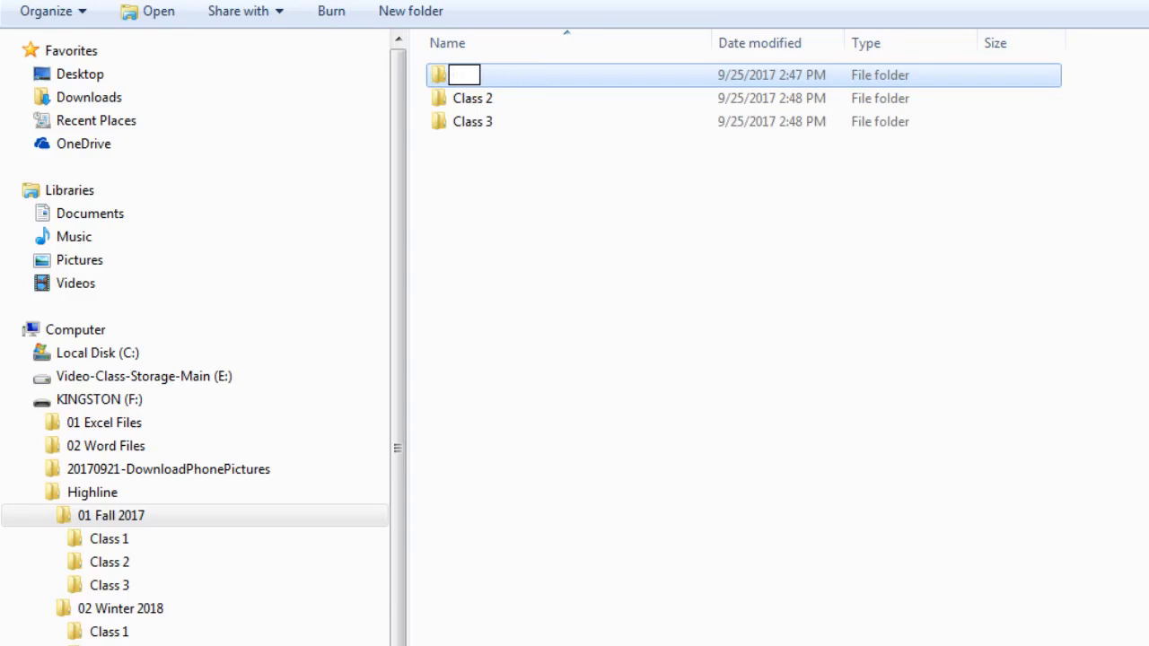
type("1 Busn 216")
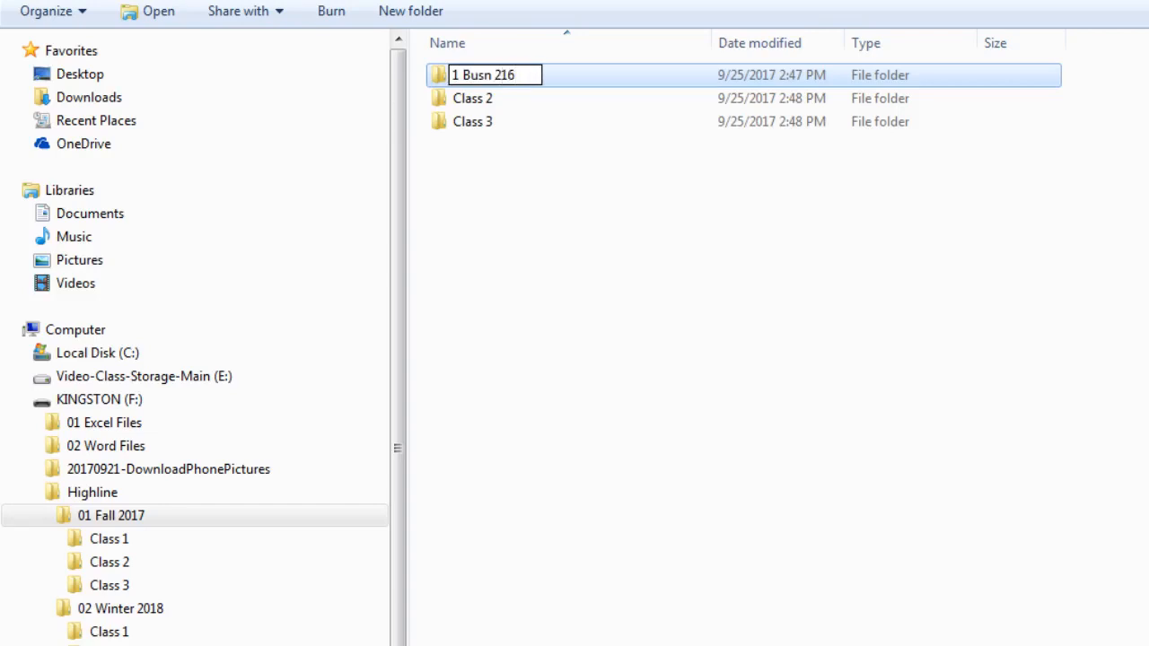
key("Return")
Step: Rename the Class 2 folder inside 01 Fall 2017 as 2 Busn 210
key("Down")
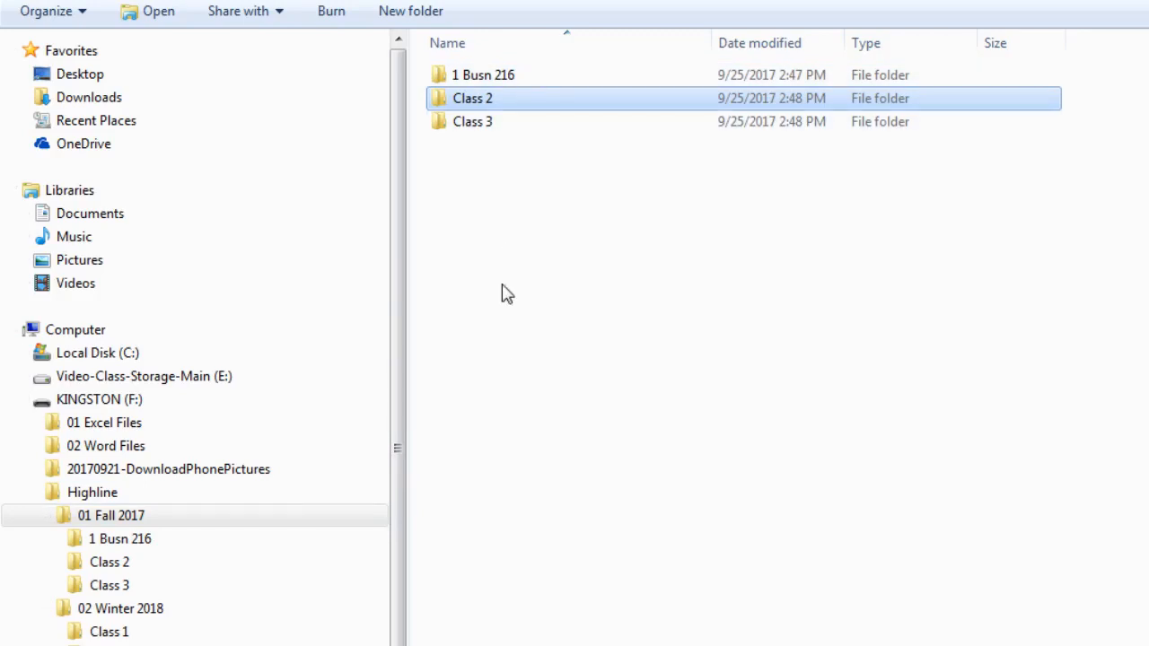
key("F2")
type("2 Busn 210")
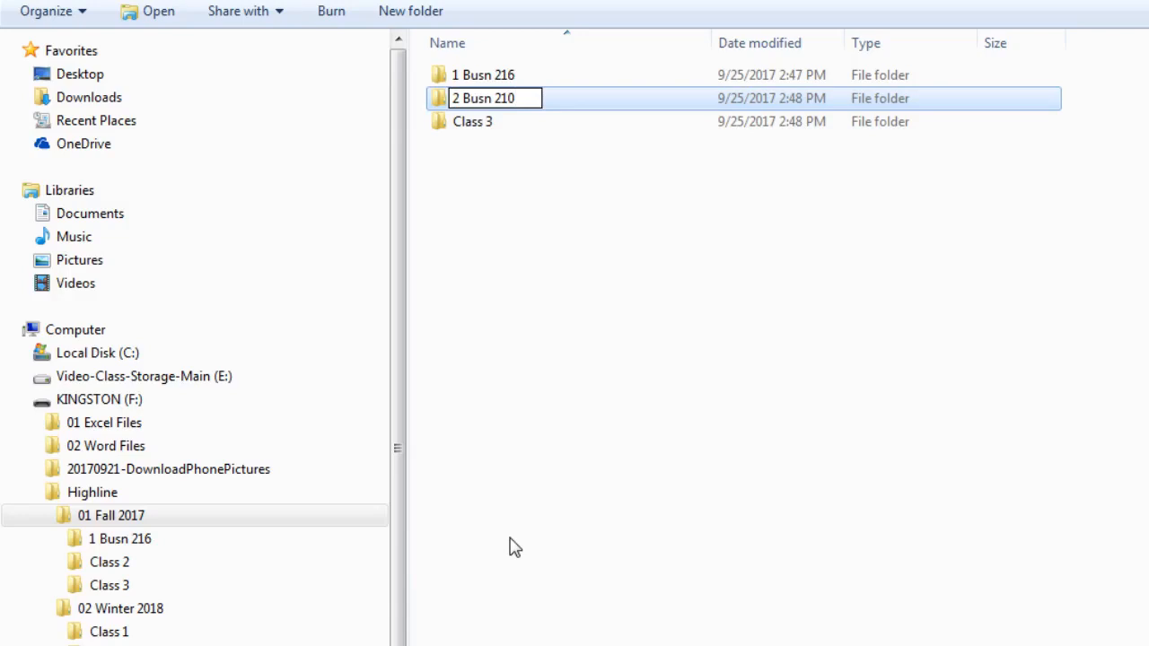
key("Return")
Step: Rename the Class 3 folder inside 01 Fall 2017 as 3 Busn 218
key("Down")
key("F2")
type("3 B")
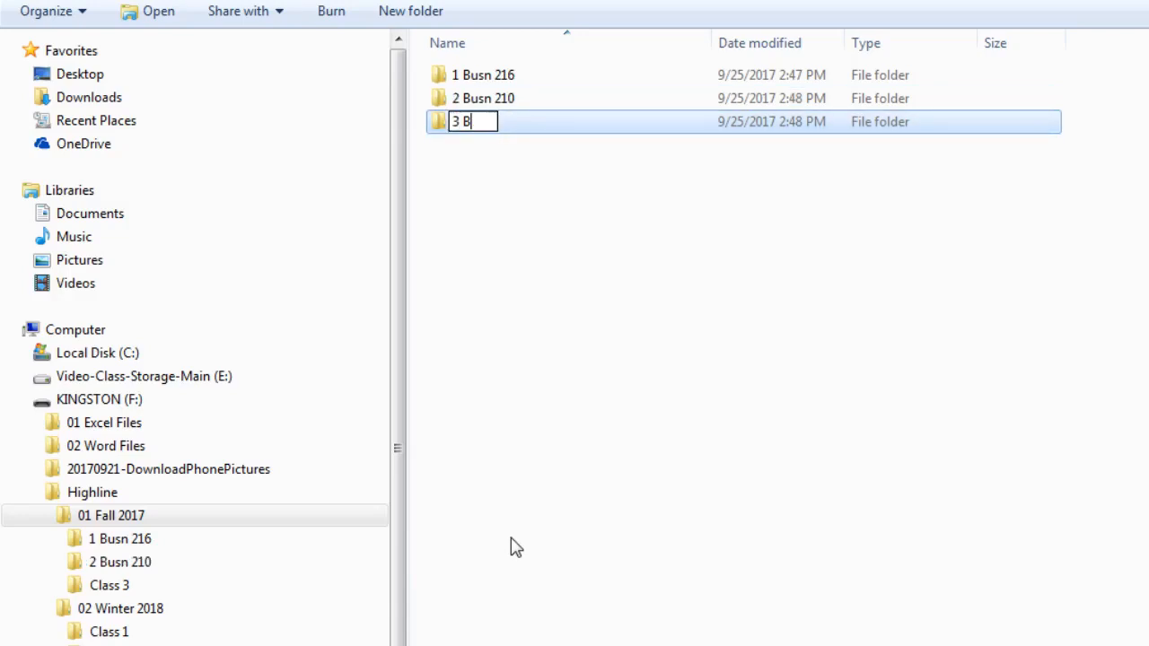
type("usn 218")
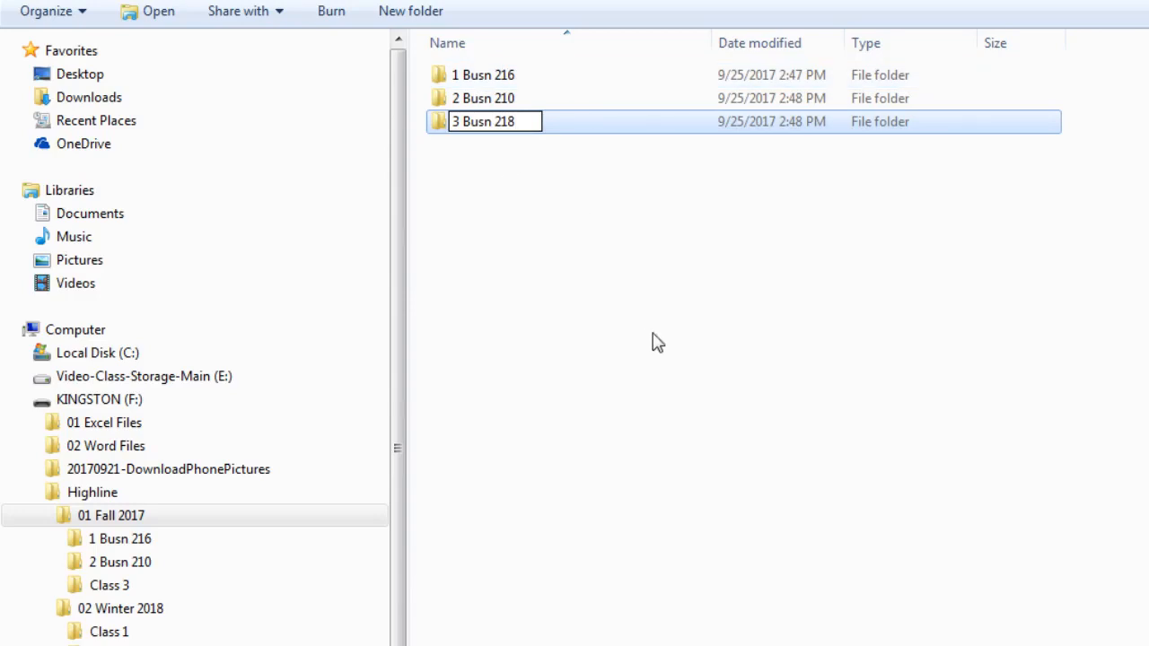
key("Return")
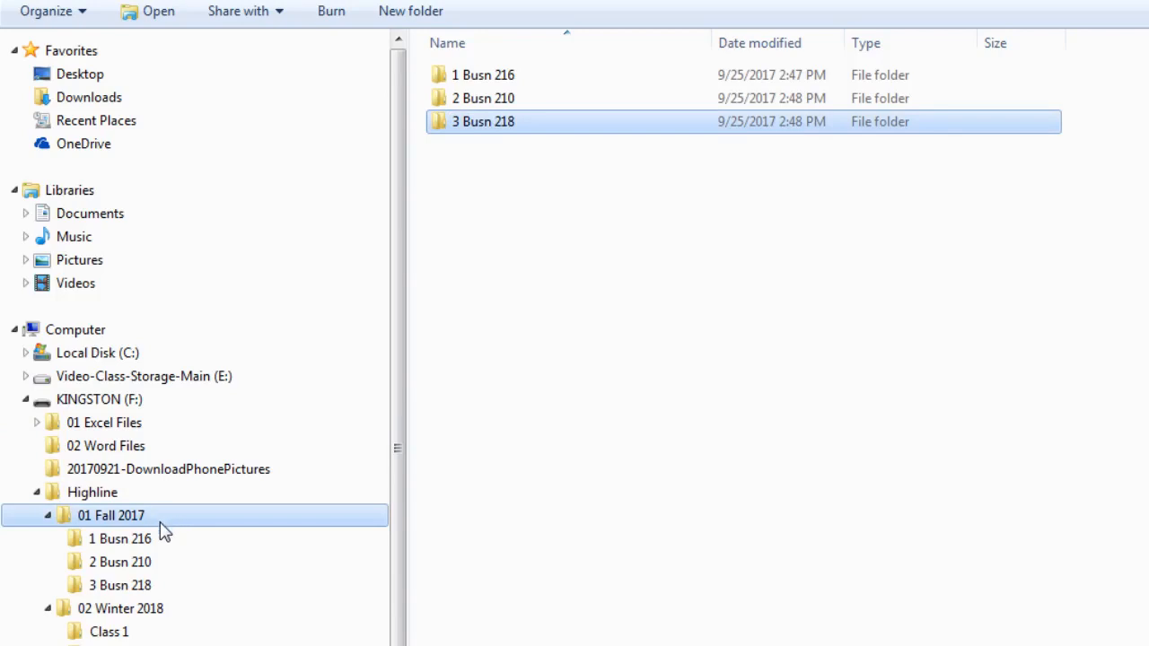
Step: Create two folders named 01 Video Files and 02 Tests inside the 1 Busn 216 folder
left_click(95, 544)
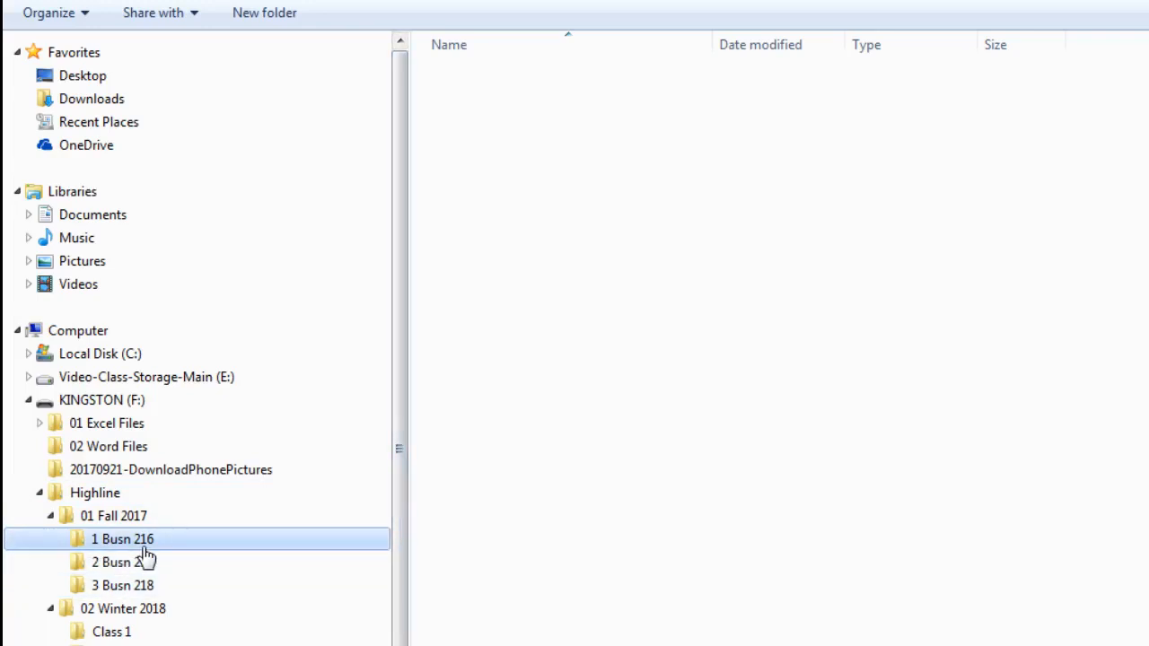
key("ctrl+shift+n")
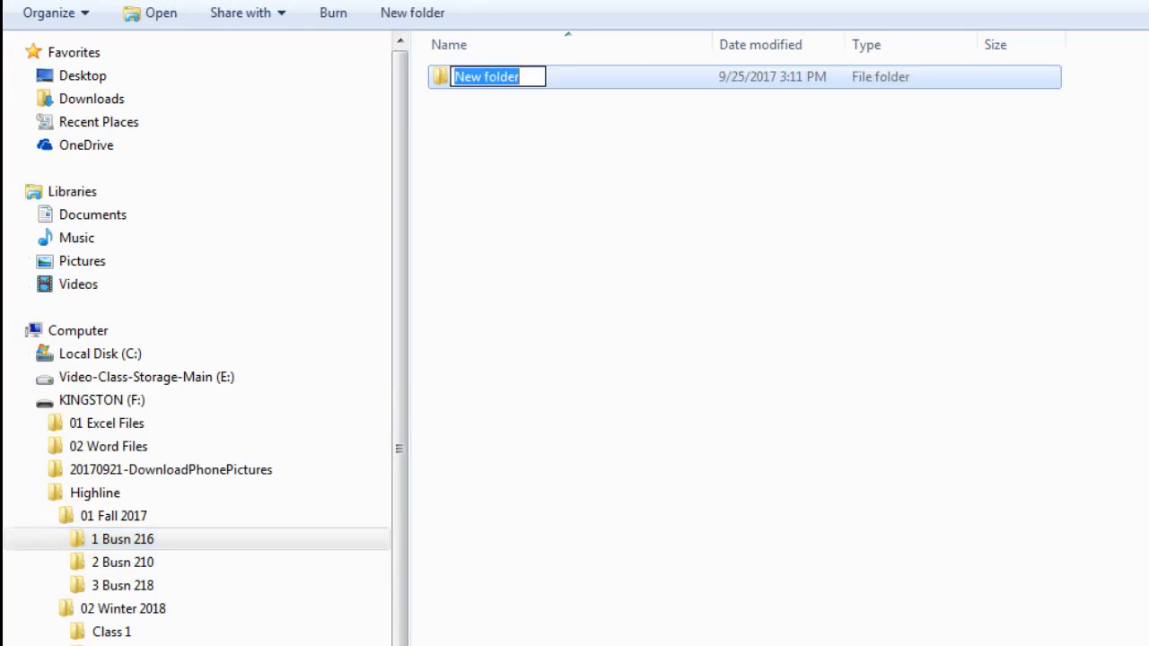
type("01 Video Files")
key("Return")
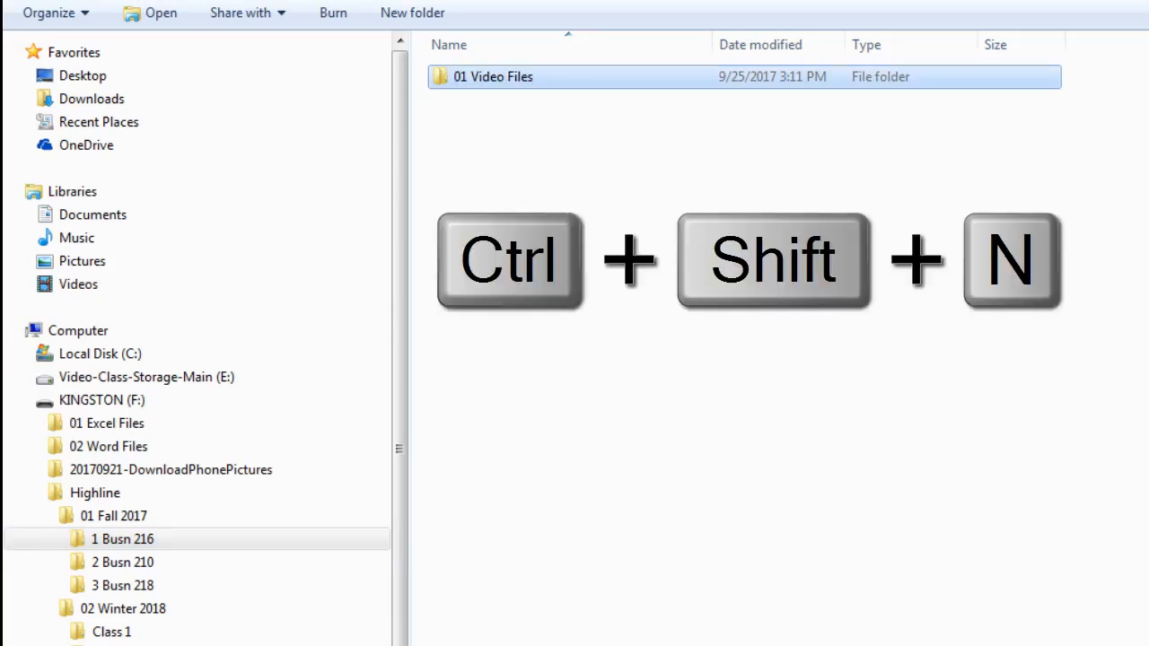
key("ctrl+shift+n")
type("02 Tests")
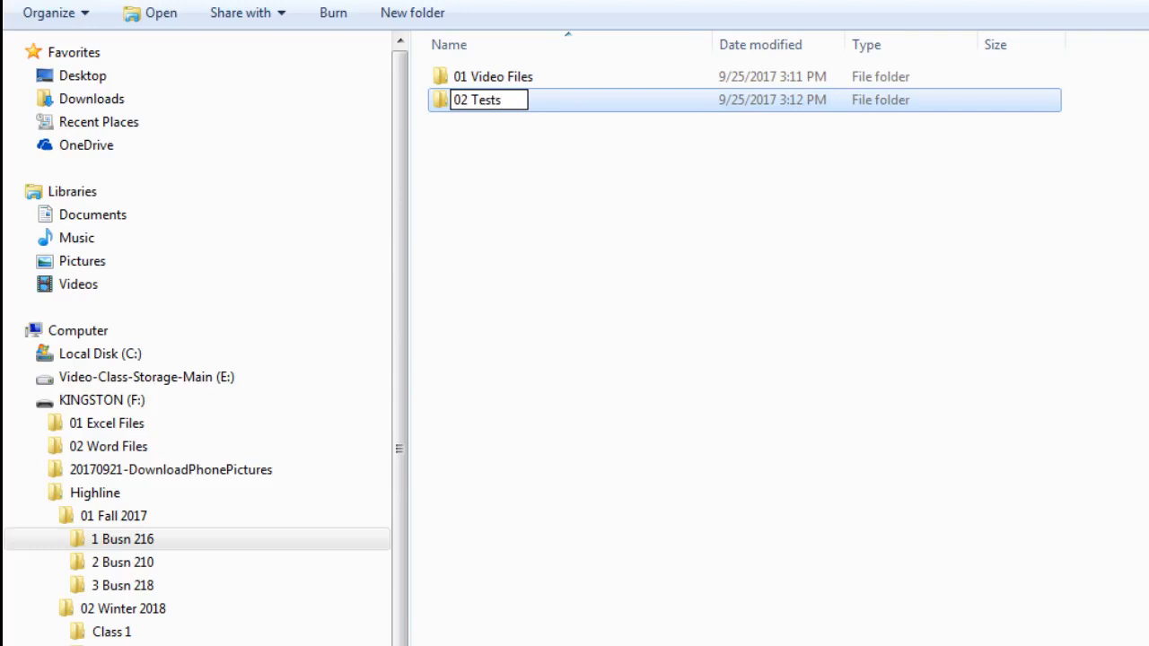
key("Return")
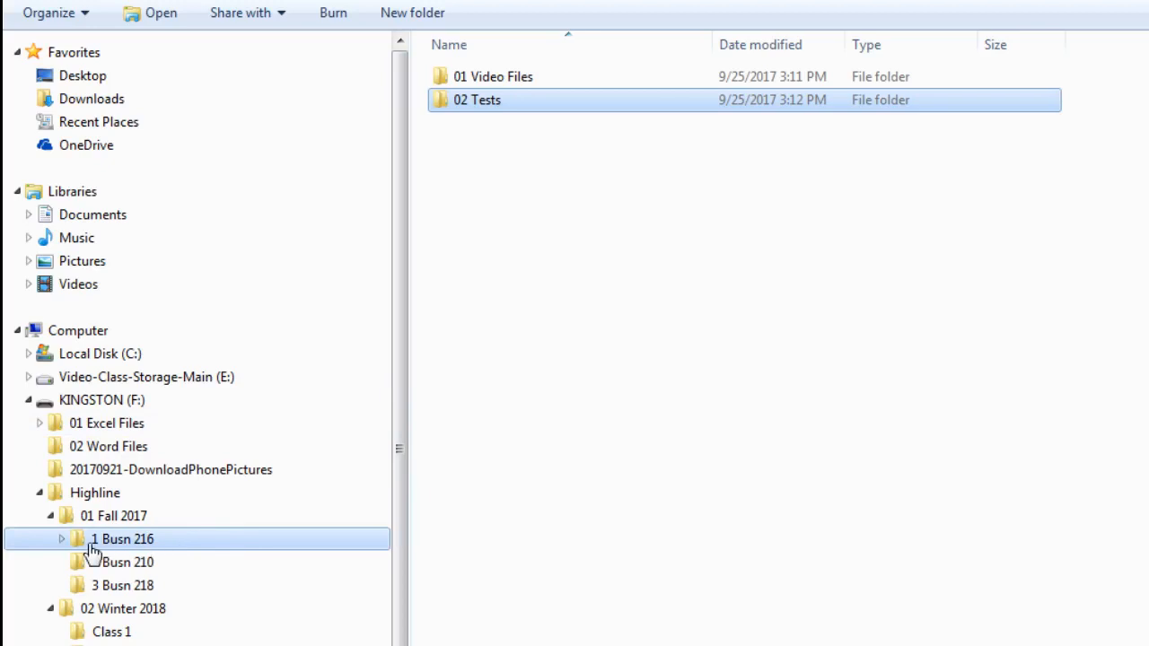
Step: Create folders named 01 Windows Explorer and 02 Word inside the 01 Video Files folder of 1 Busn 216
left_click(61, 539)
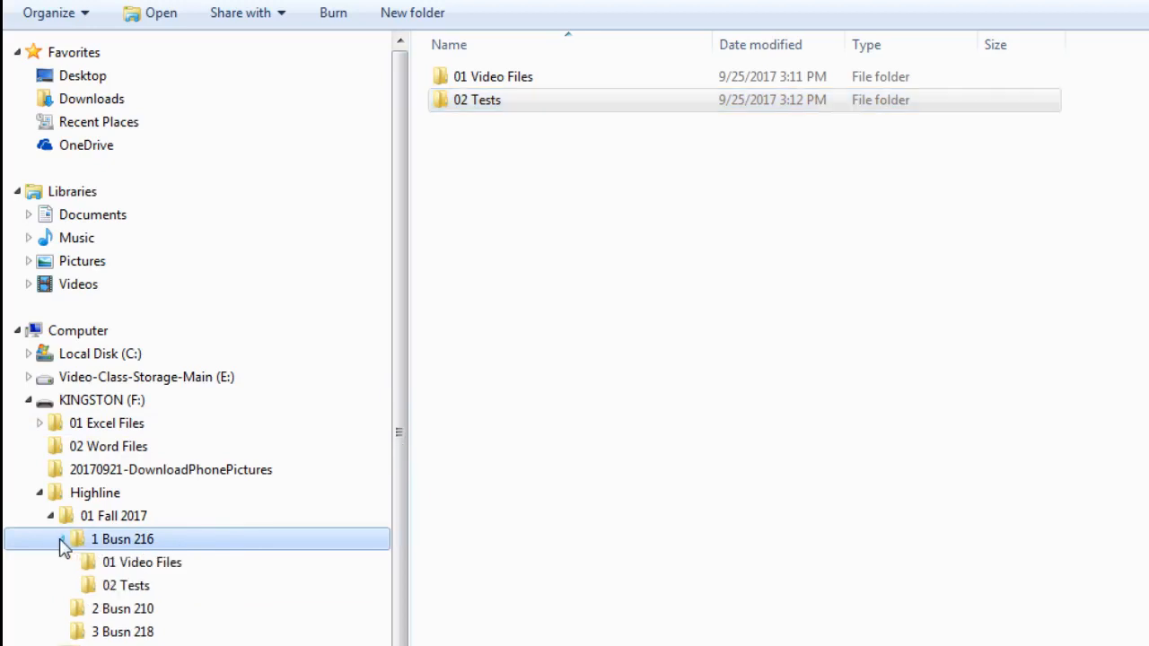
left_click(148, 563)
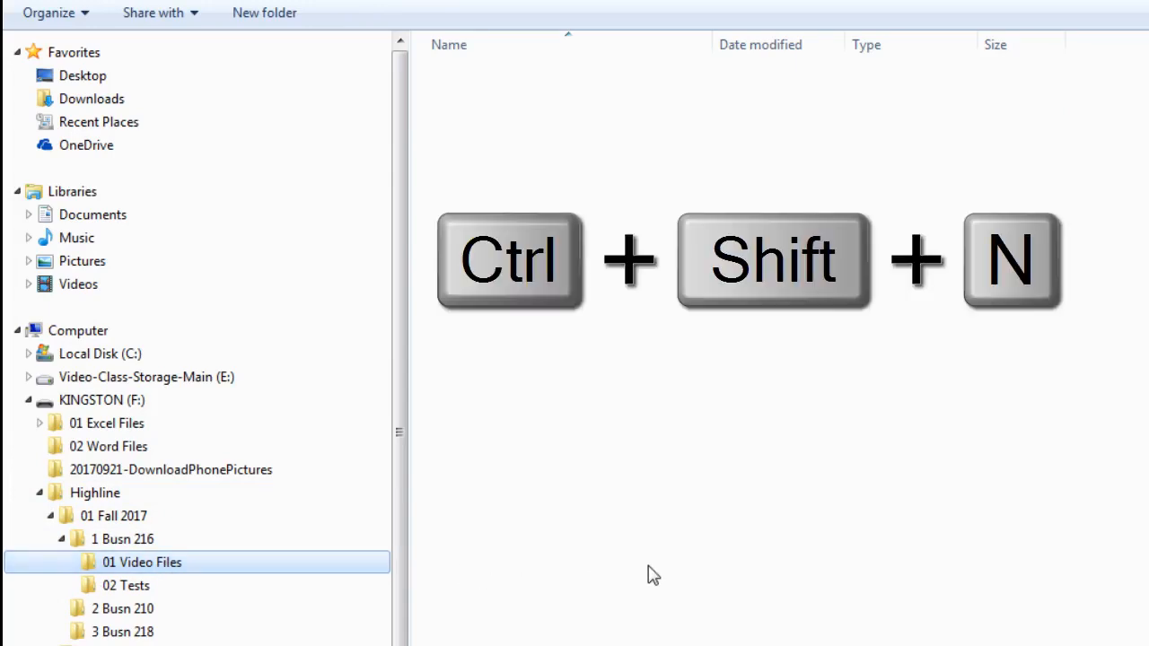
key("ctrl+shift+n")
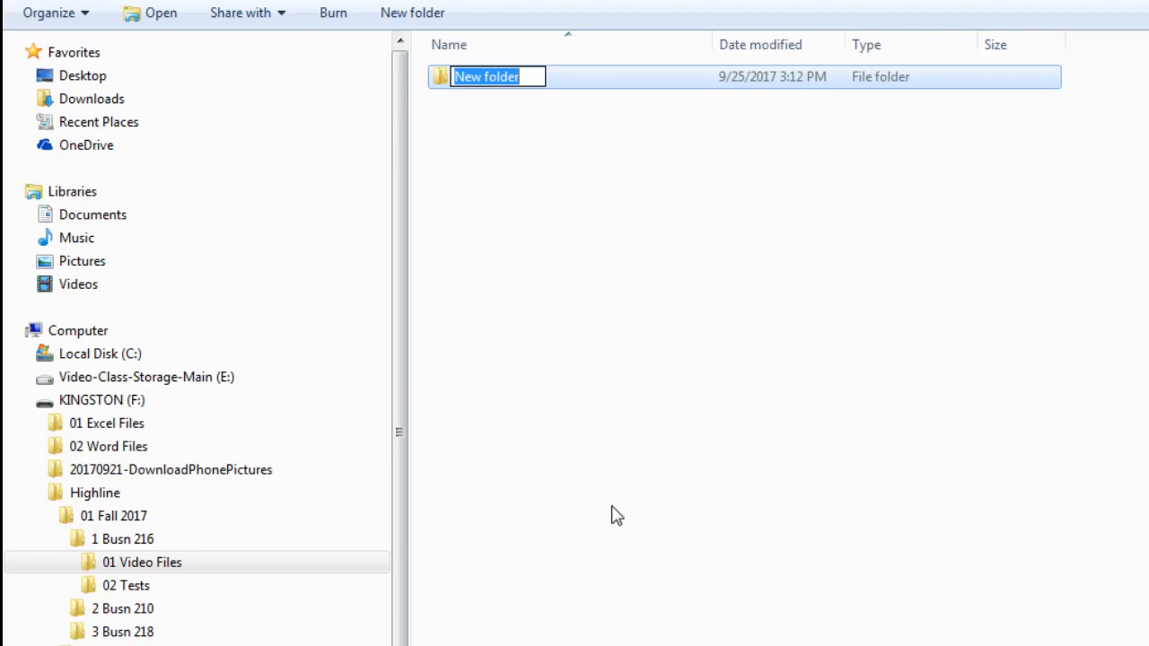
type("01 Windows Explore")
key("Return")
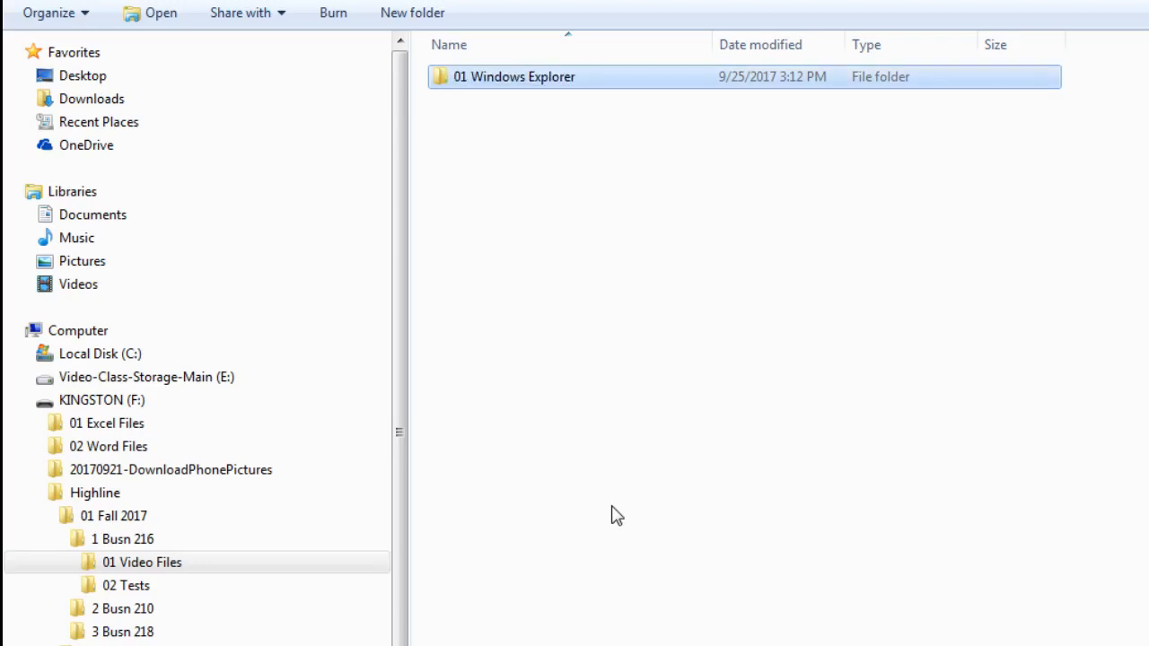
key("ctrl+shift+n")
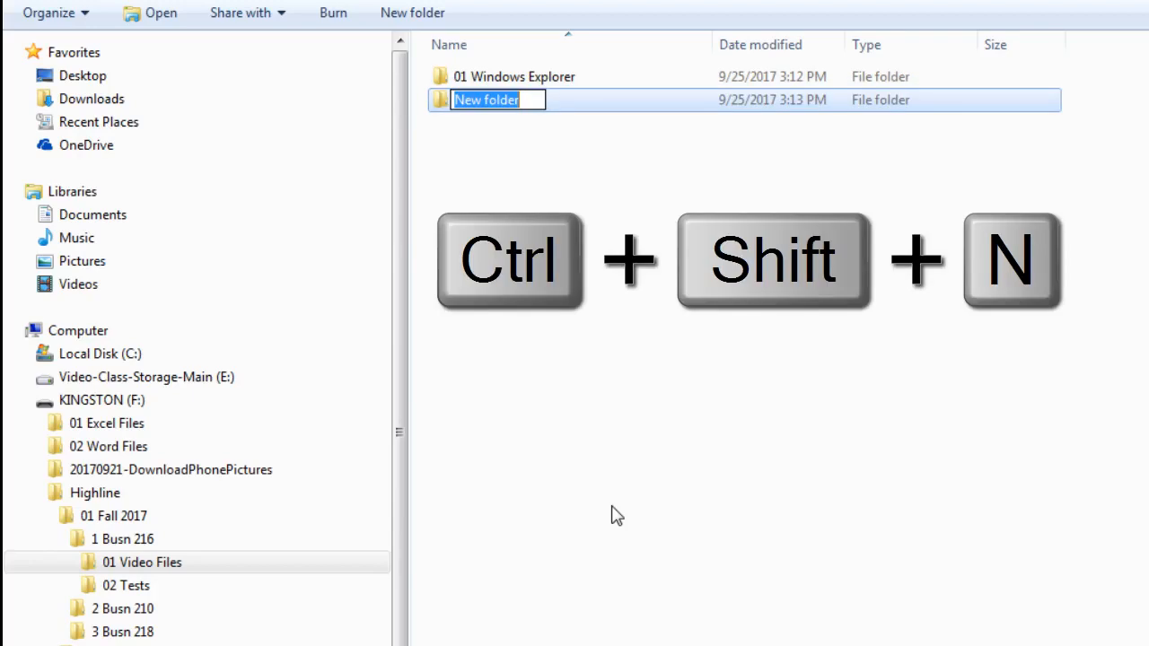
type("02 Word")
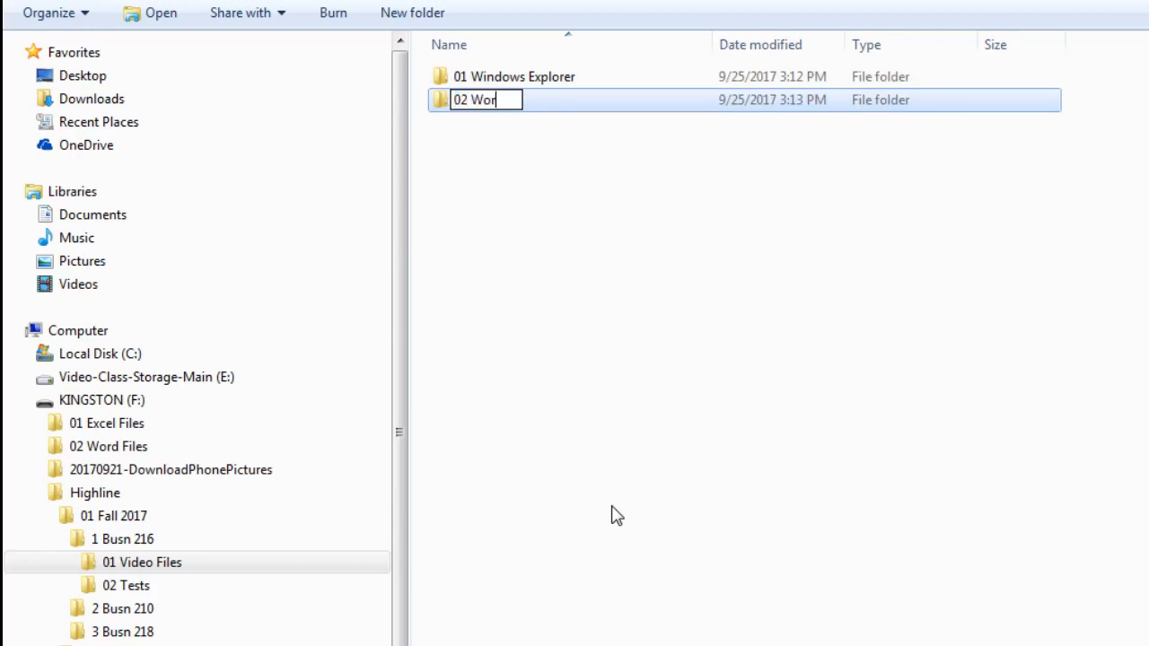
key("Return")
Step: Create folders named 03 PowerPoint and 04 Excel inside 01 Video Files
key("ctrl+shift+n")
type("03 Po")
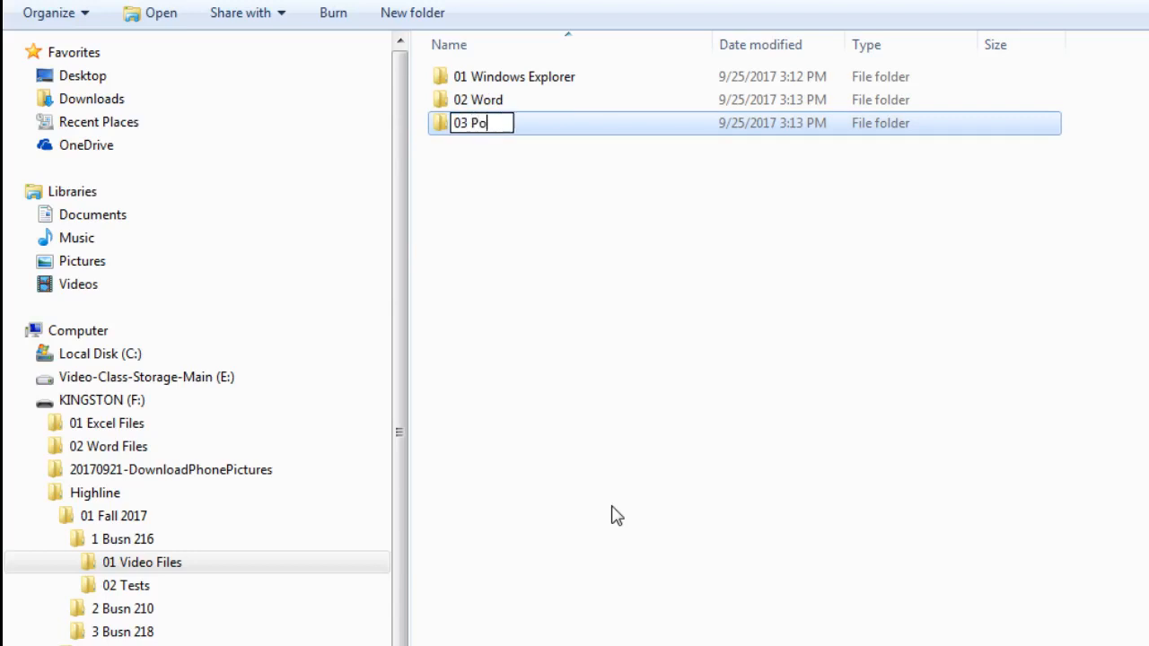
type("werPoint")
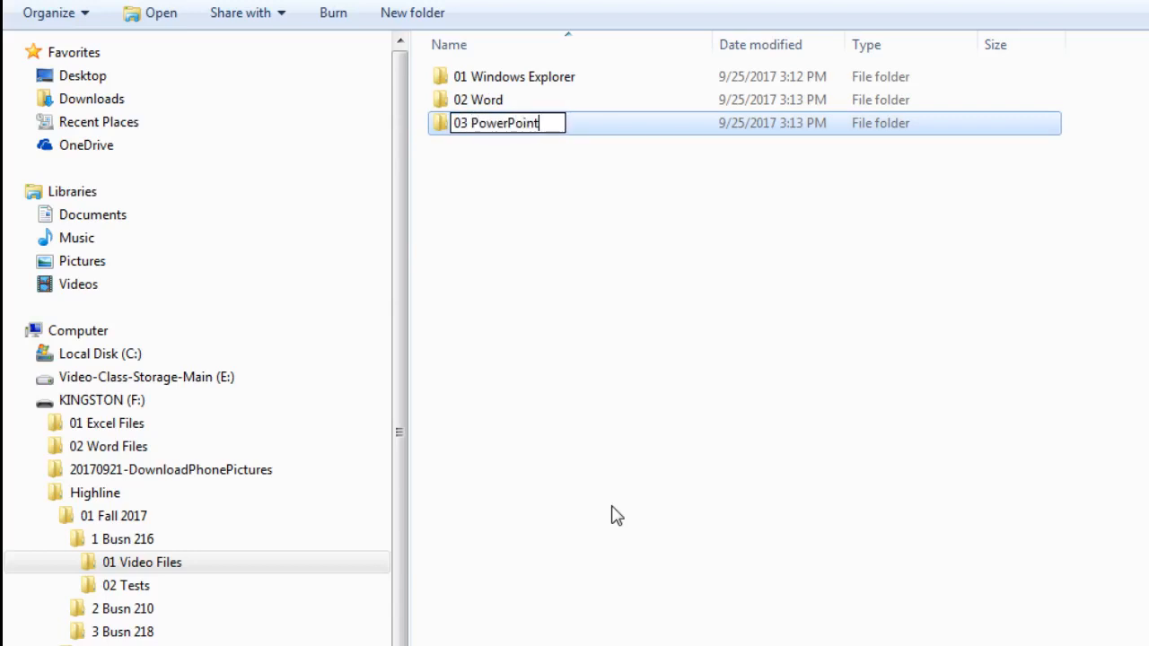
key("Return")
key("ctrl+shift+n")
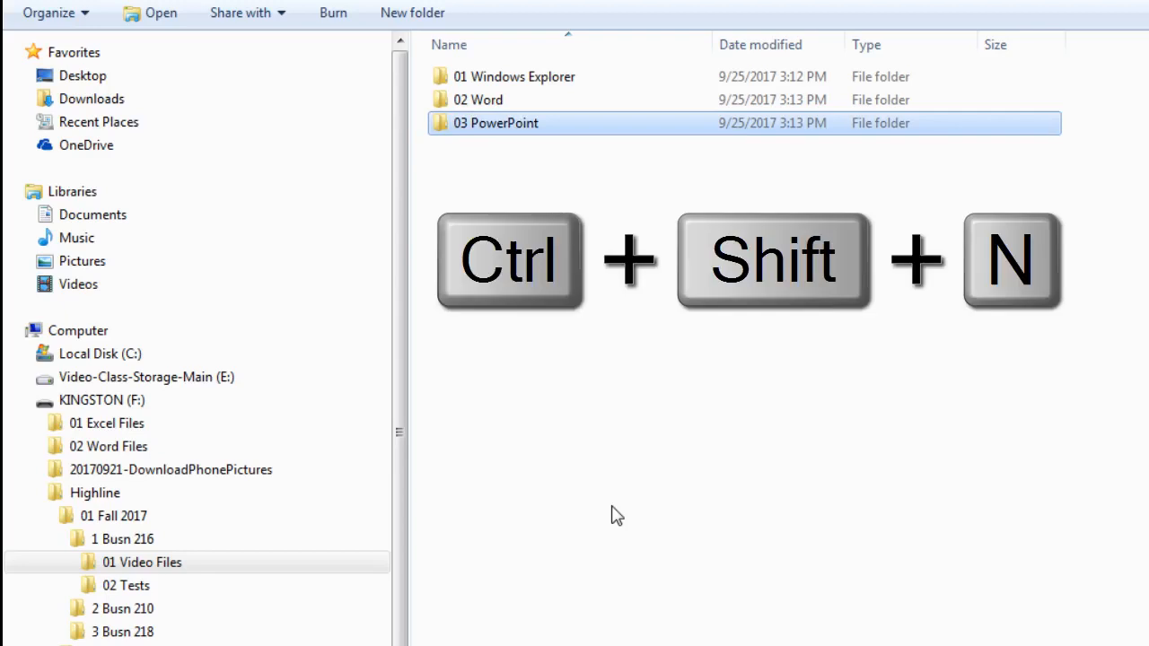
type("04 Excel")
key("Return")
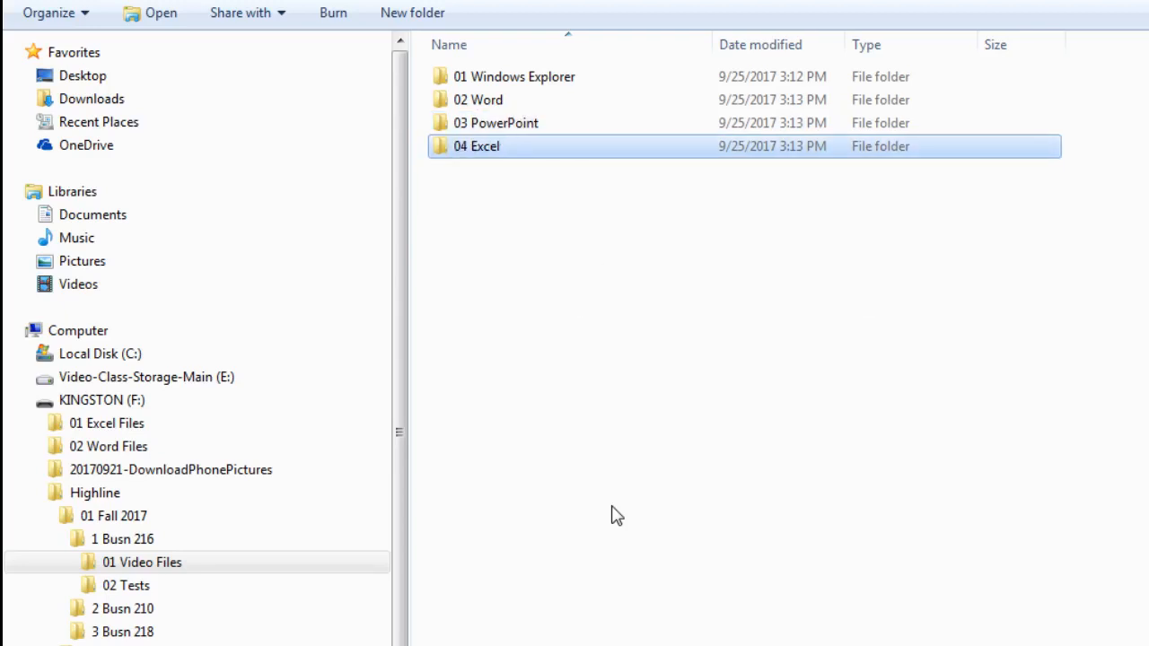
Step: Create a folder named 05 Access inside 01 Video Files and expand 01 Video Files in the folder tree
key("ctrl+shift+n")
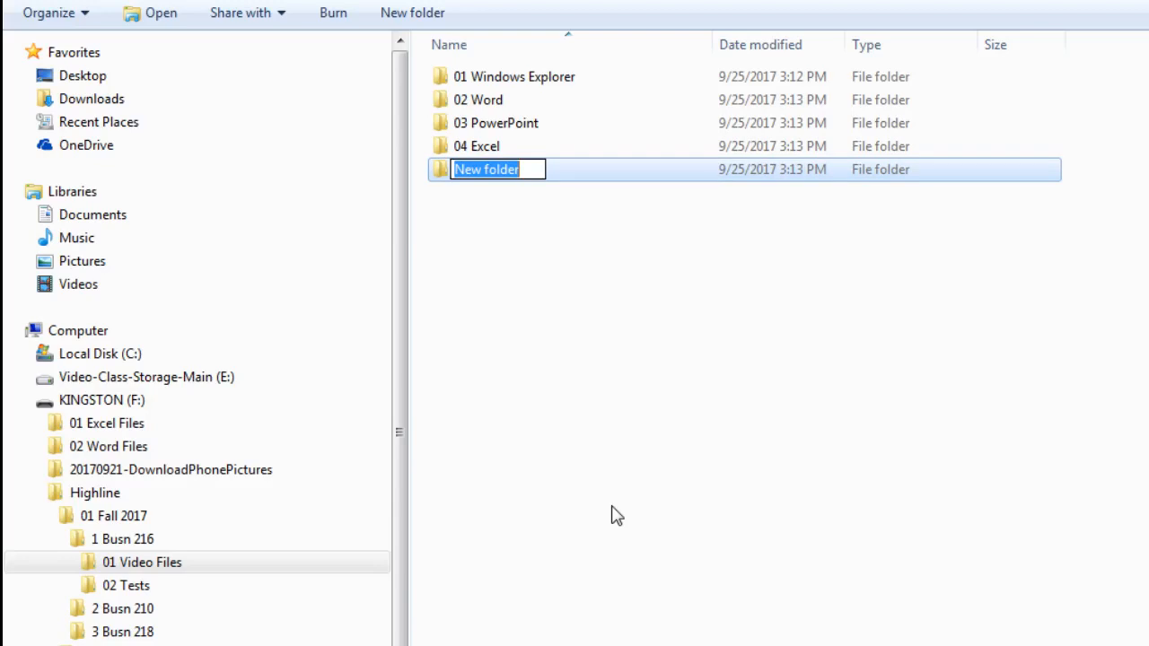
type("05 Access")
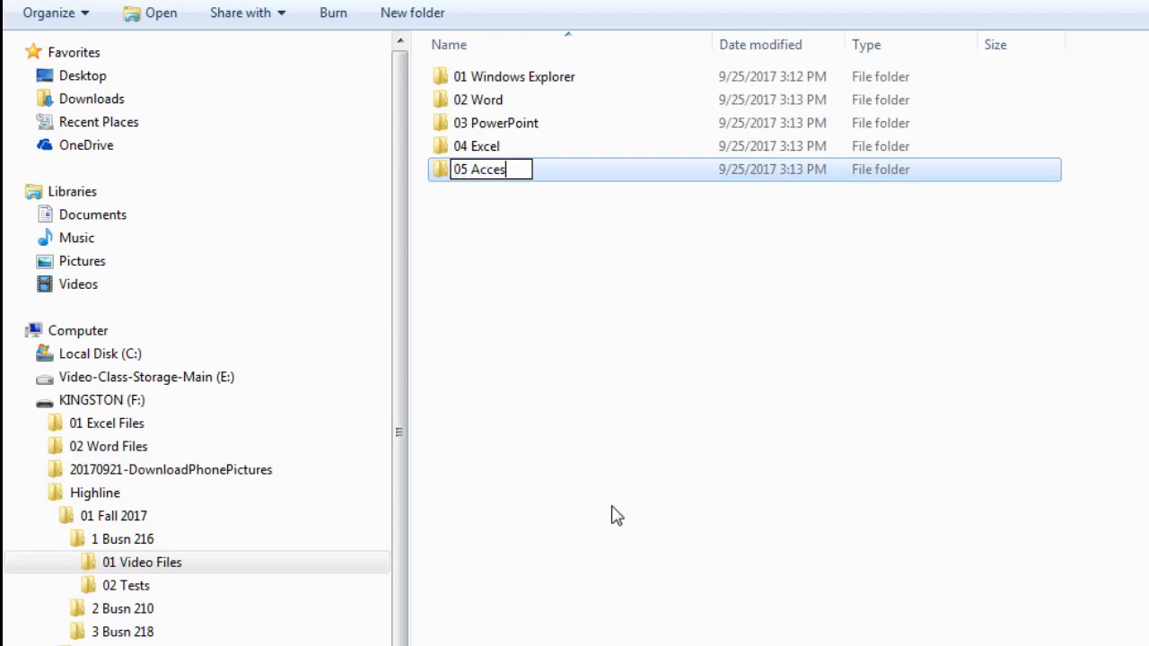
key("Return")
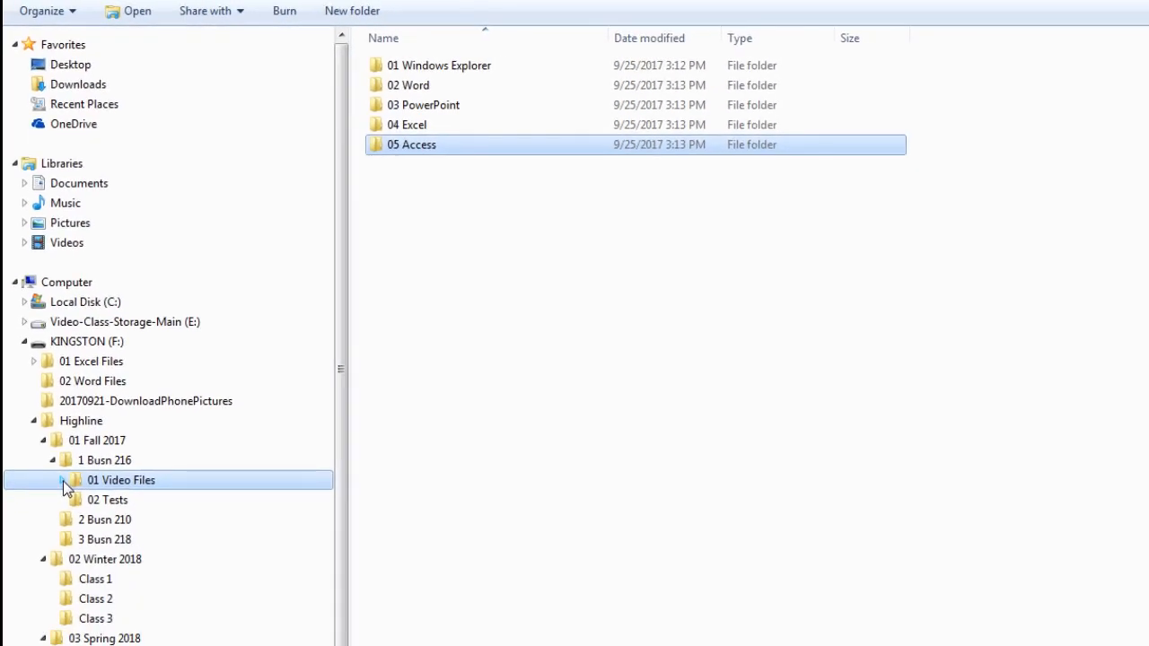
left_click(65, 497)
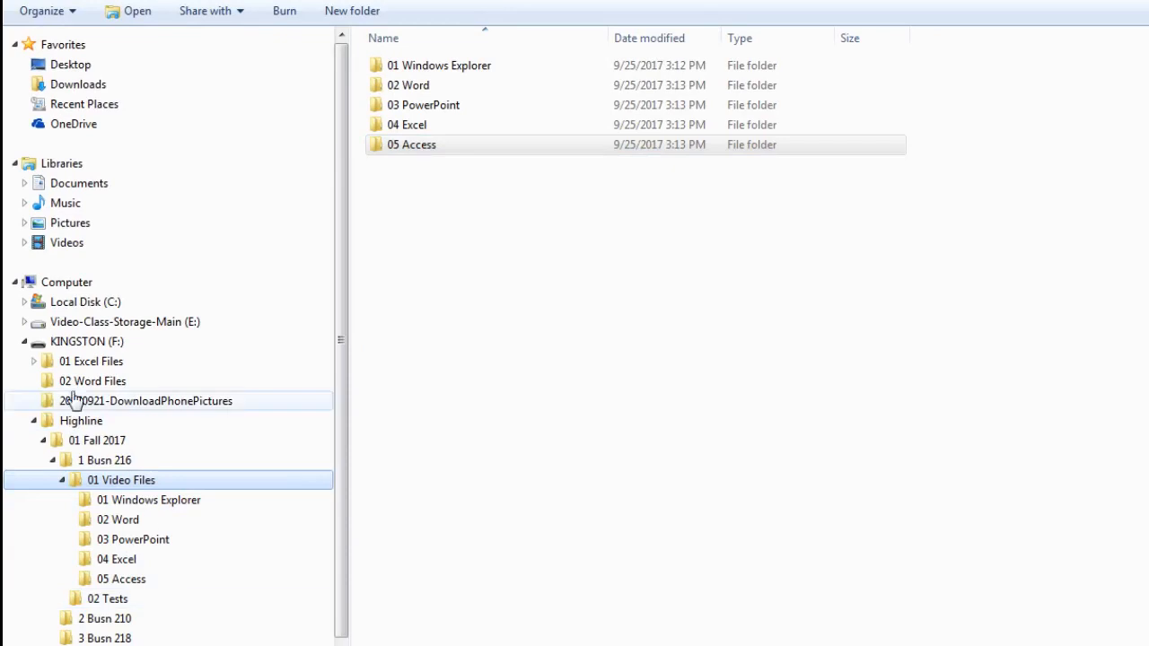
Step: Create a new folder inside 02 Tests and enter Test 01 - Your Name as its name
left_click(124, 598)
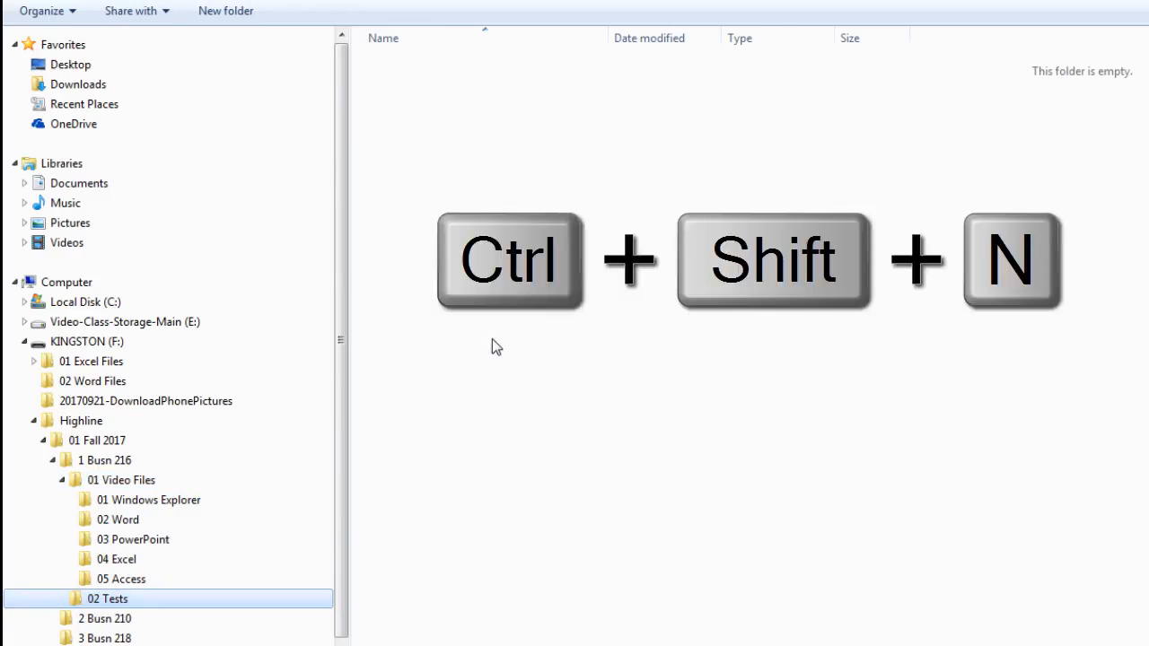
key("ctrl+shift+n")
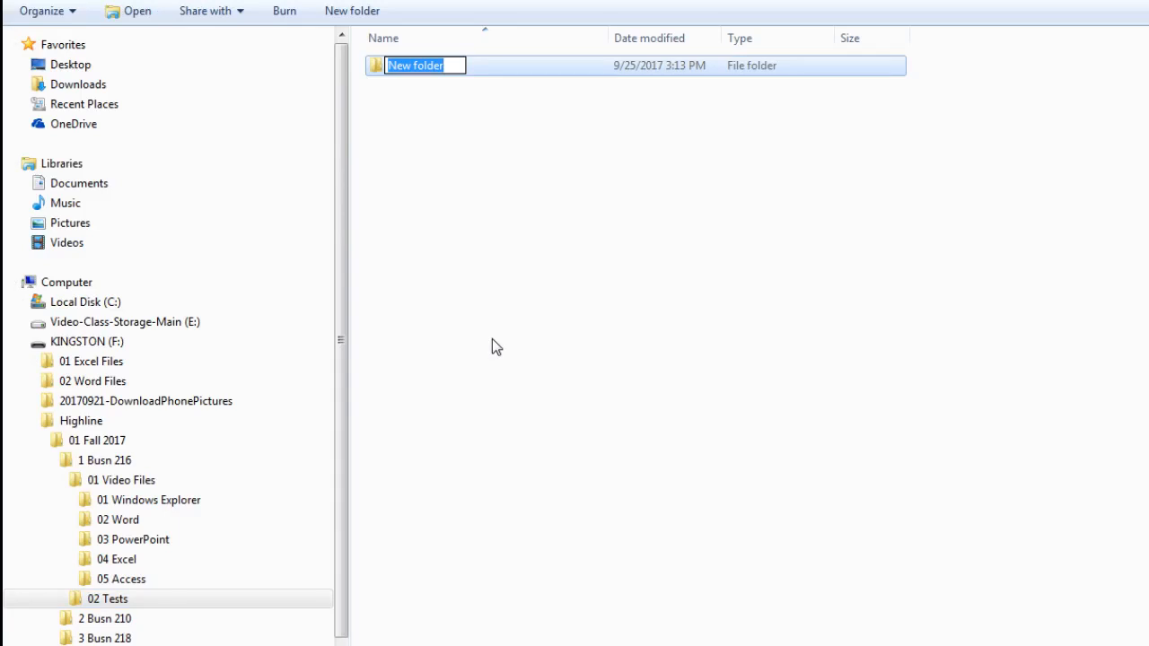
type("Test 01")
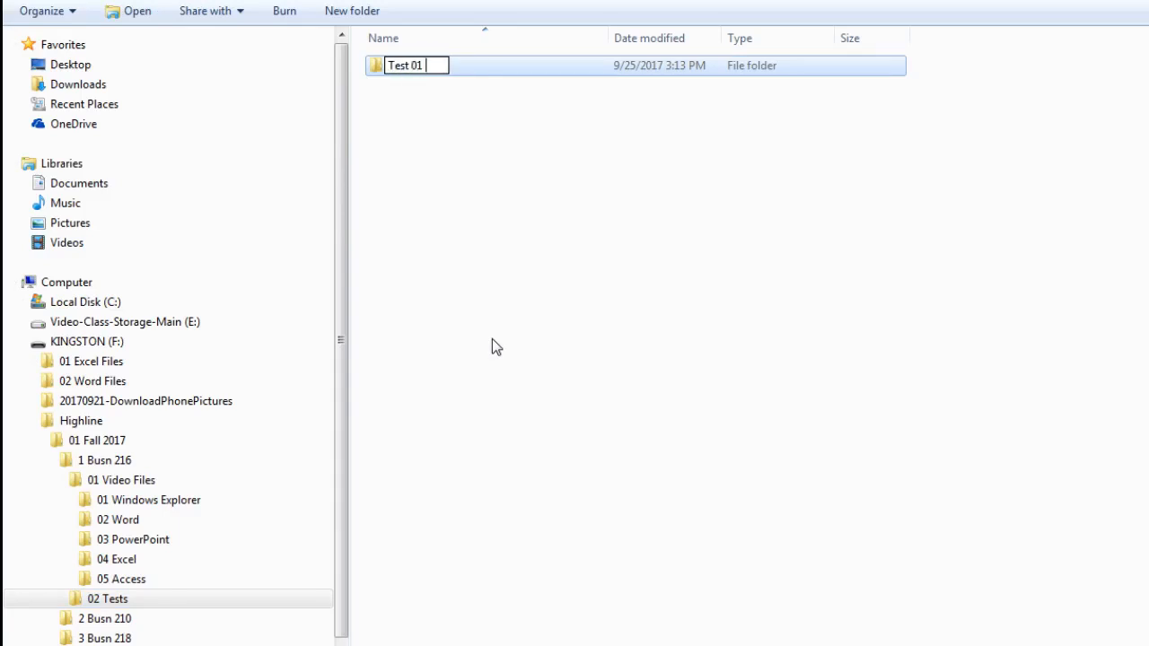
type(" - Your Name")
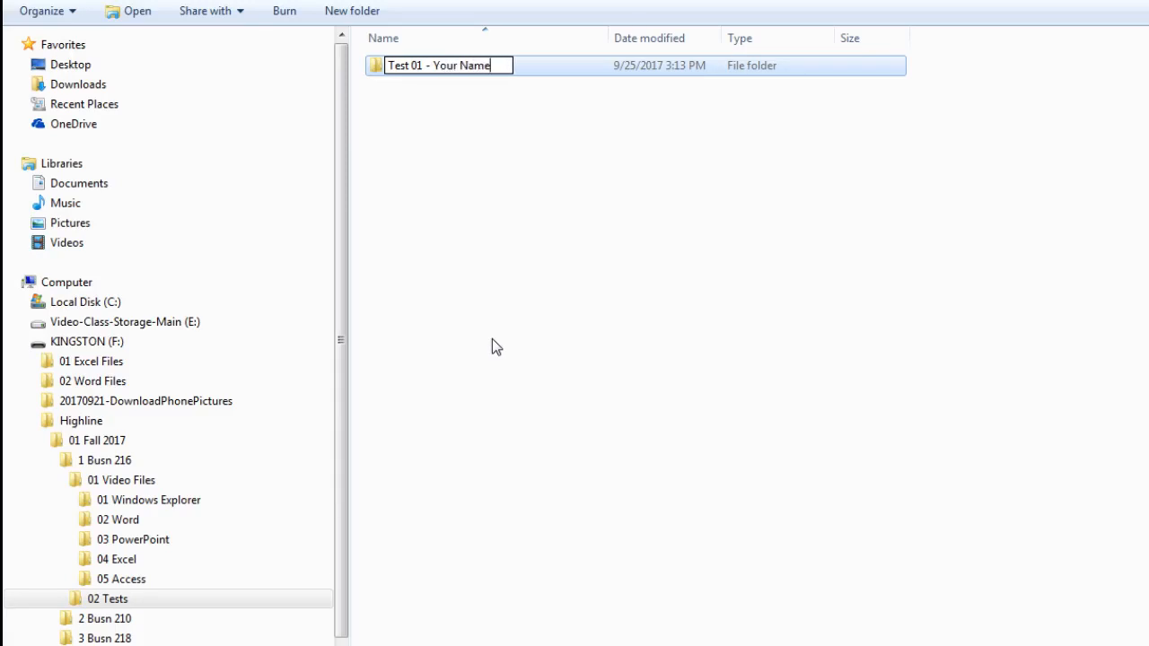
key("BackSpace")
key("BackSpace")
key("BackSpace")
key("BackSpace")
key("BackSpace")
key("BackSpace")
key("BackSpace")
type("Michael Girvin")
key("BackSpace")
key("BackSpace")
key("BackSpace")
key("BackSpace")
key("BackSpace")
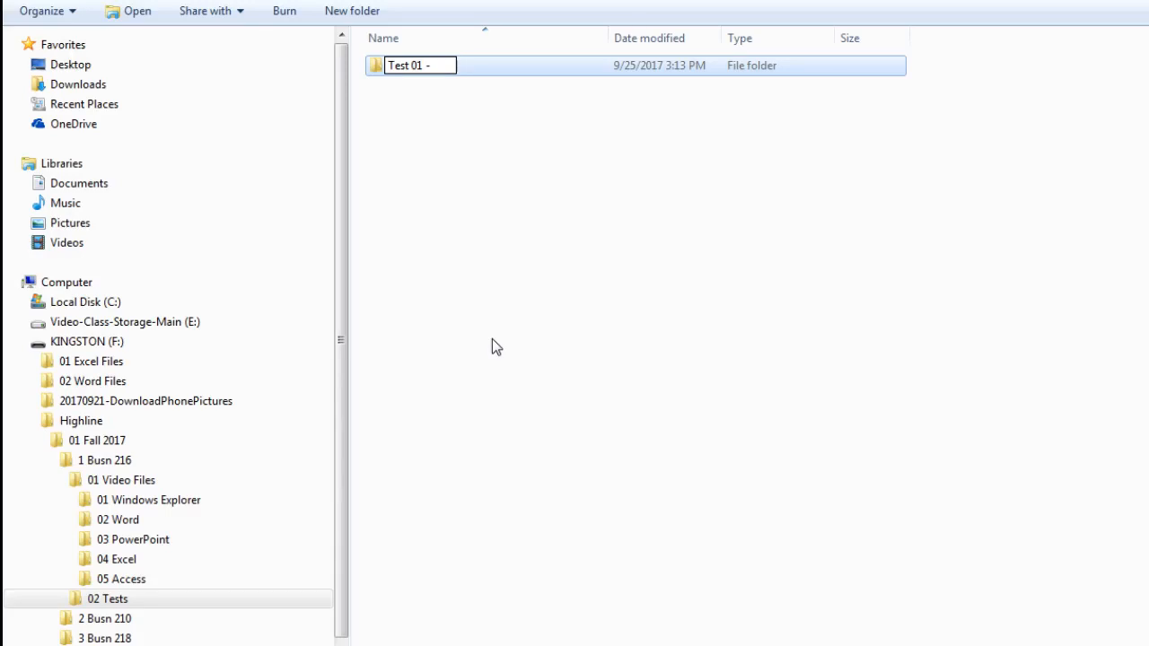
type("Your Name")
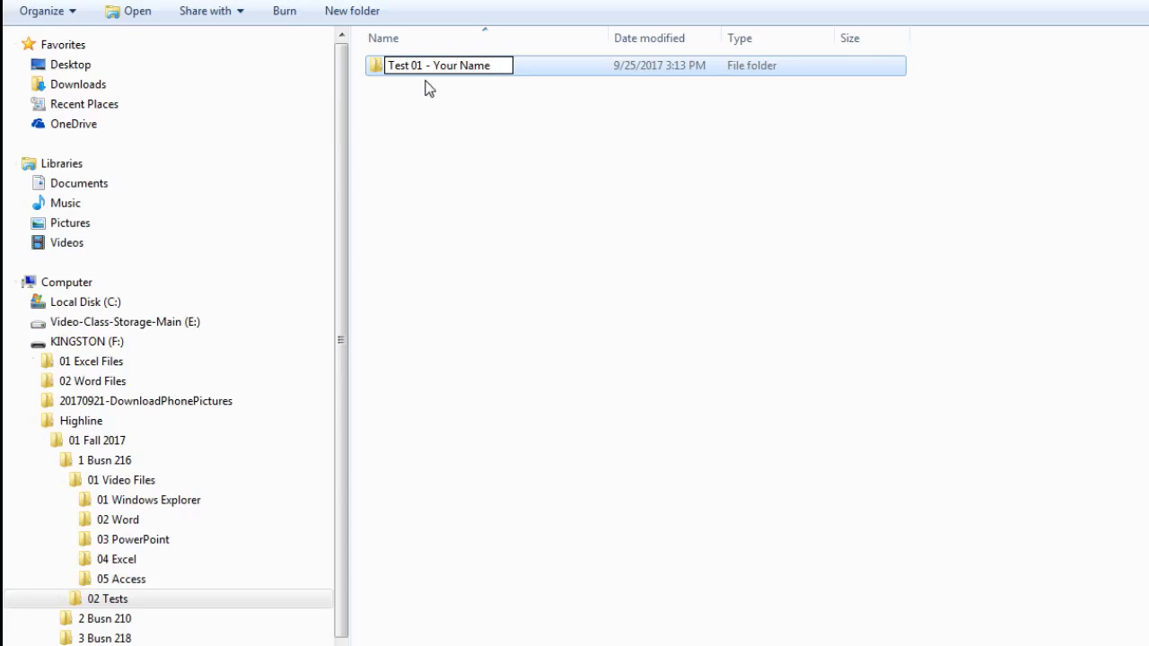
Step: Commit the first test folder's name and create a second folder in 02 Tests named Test 02 - Your Name
key("Return")
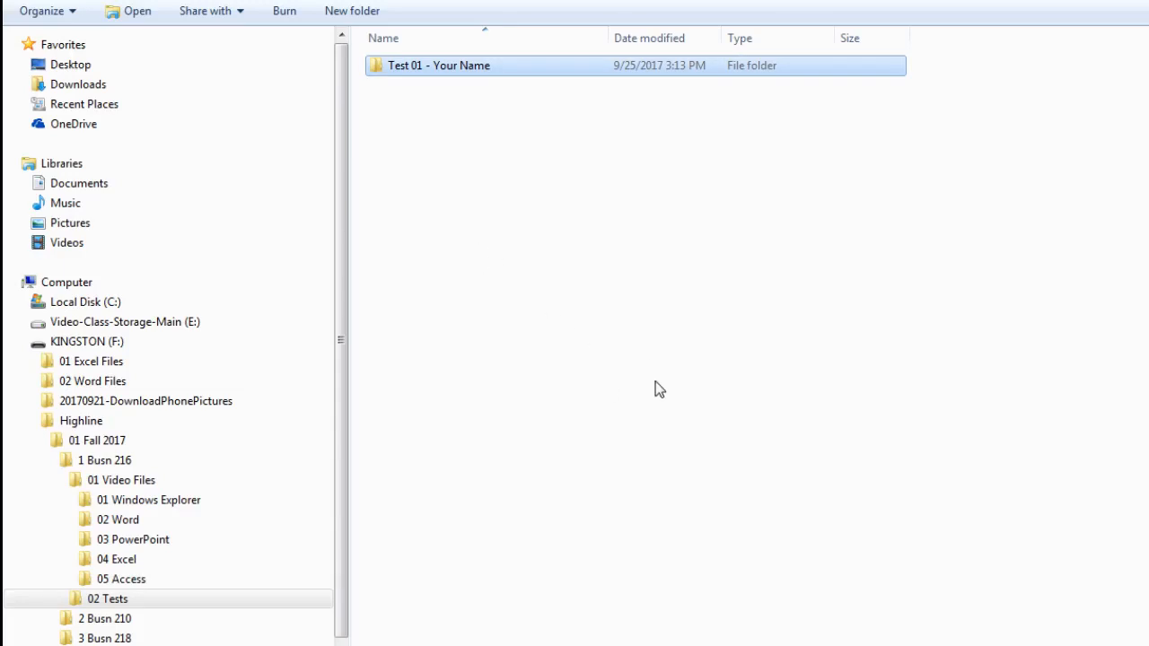
key("ctrl+shift+n")
type("T")
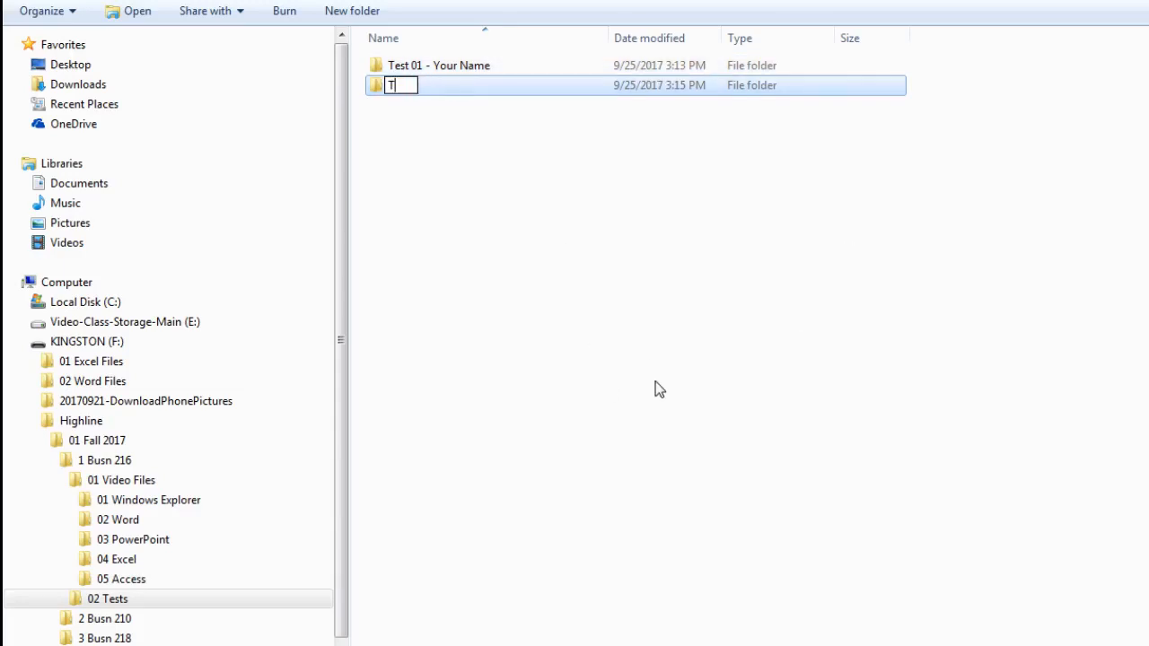
type("est 02 - Your Name")
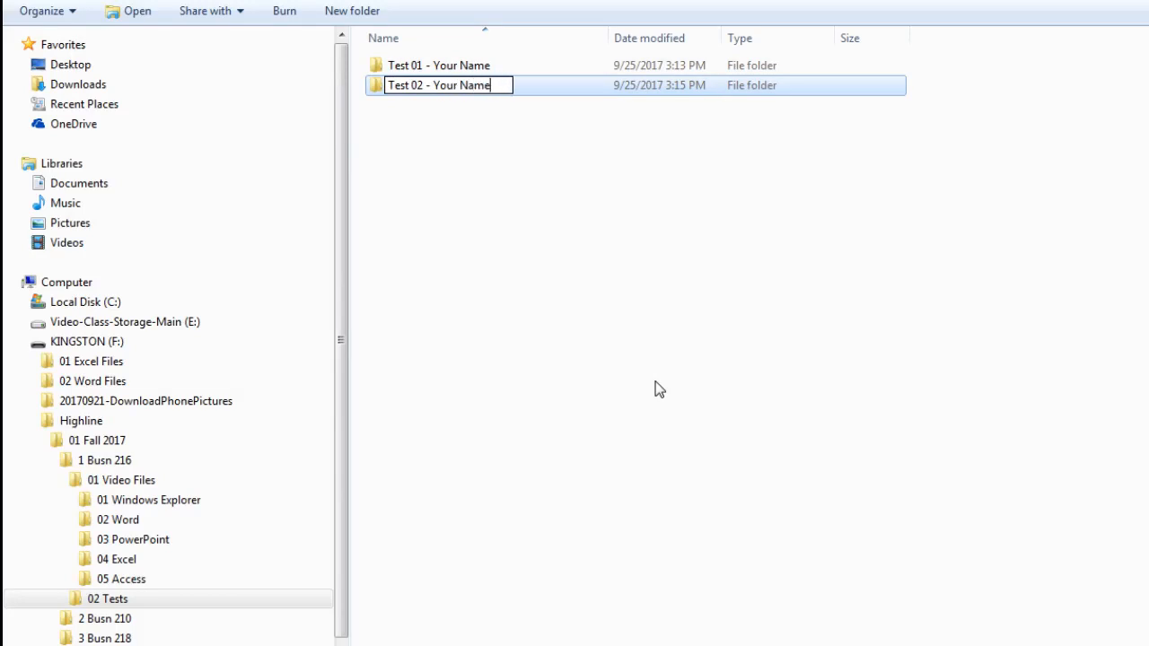
key("Return")
Step: Create folders named Test 03 - Your Name and Test 04 - Your Name inside 02 Tests
key("ctrl+shift+n")
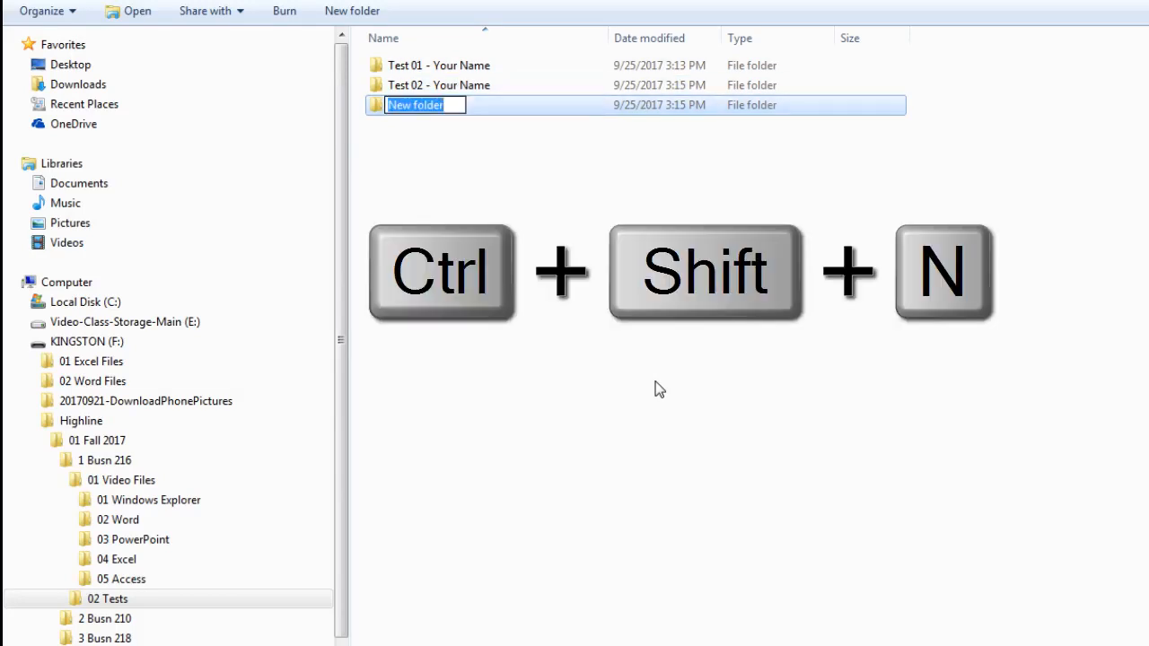
type("Test 03 - Your Name")
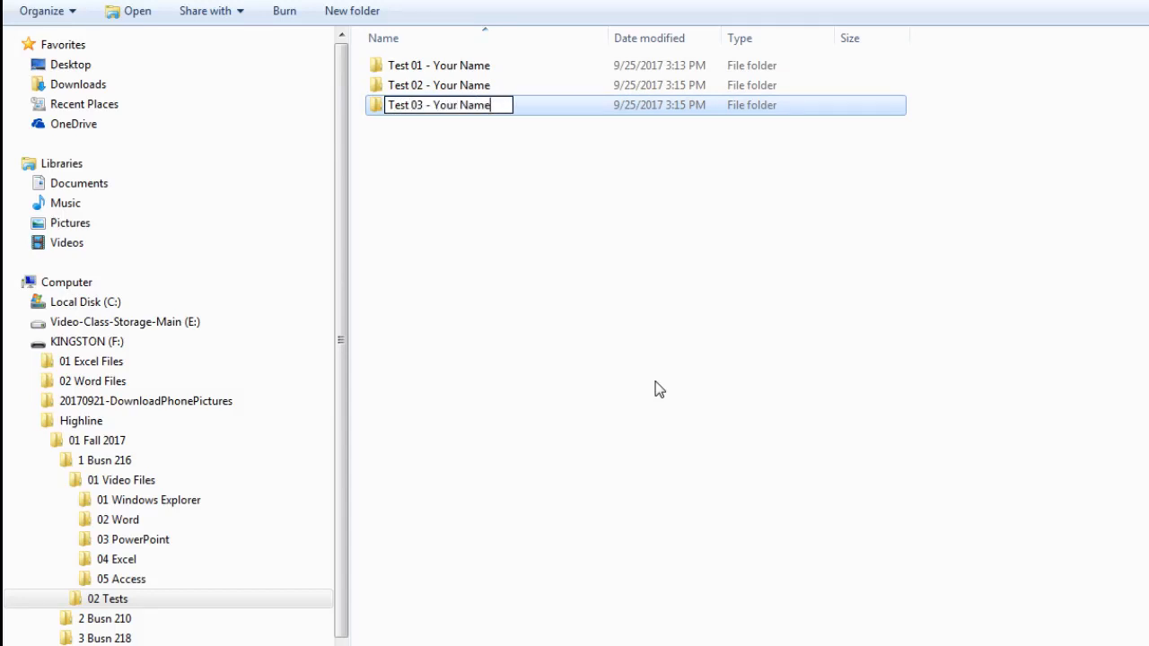
key("Return")
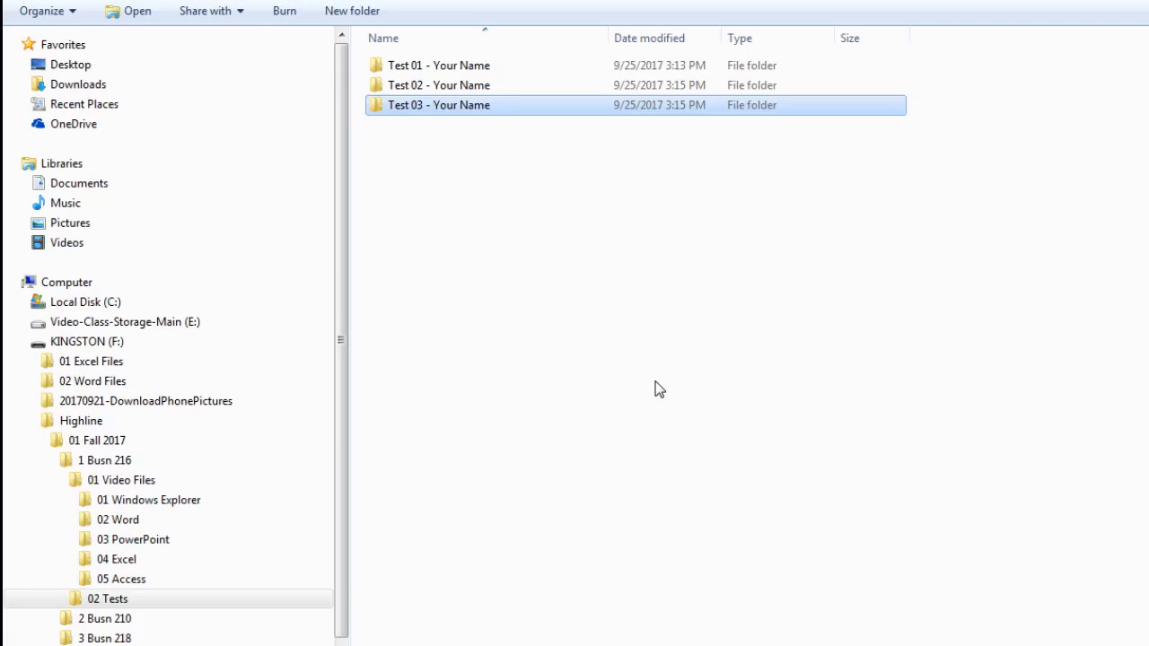
key("ctrl+shift+n")
type("Test 04 - Your Name")
key("Return")
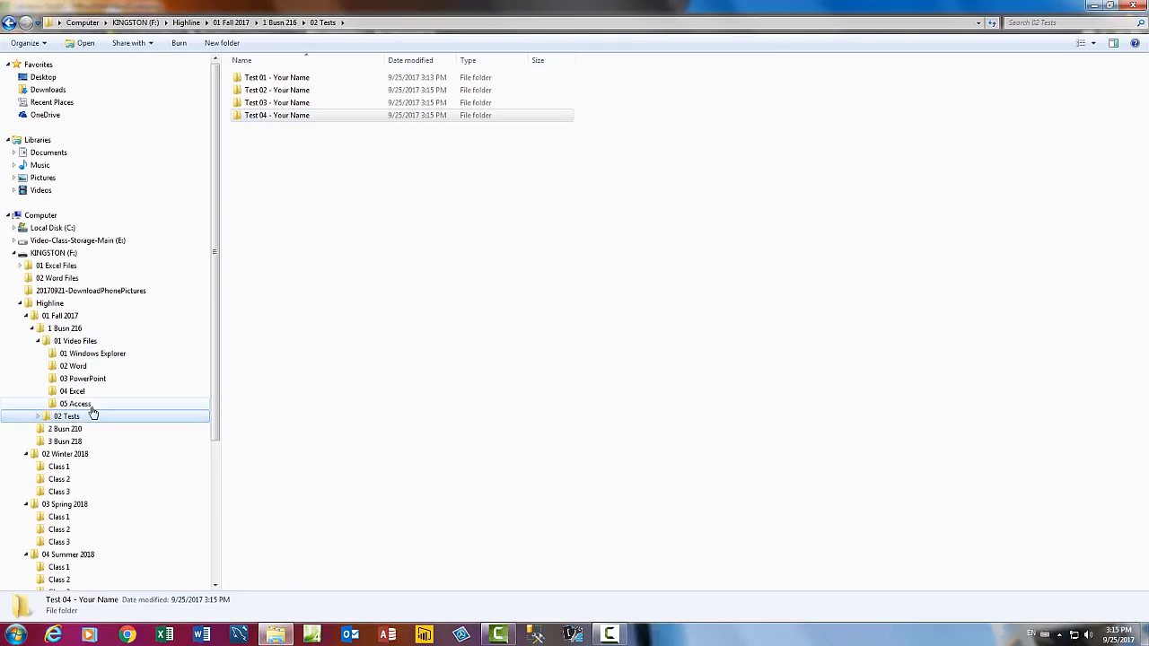
Step: Expand 02 Tests in the folder tree, review the Highline structure and show the contents of the KINGSTON (F:) drive
left_click(38, 417)
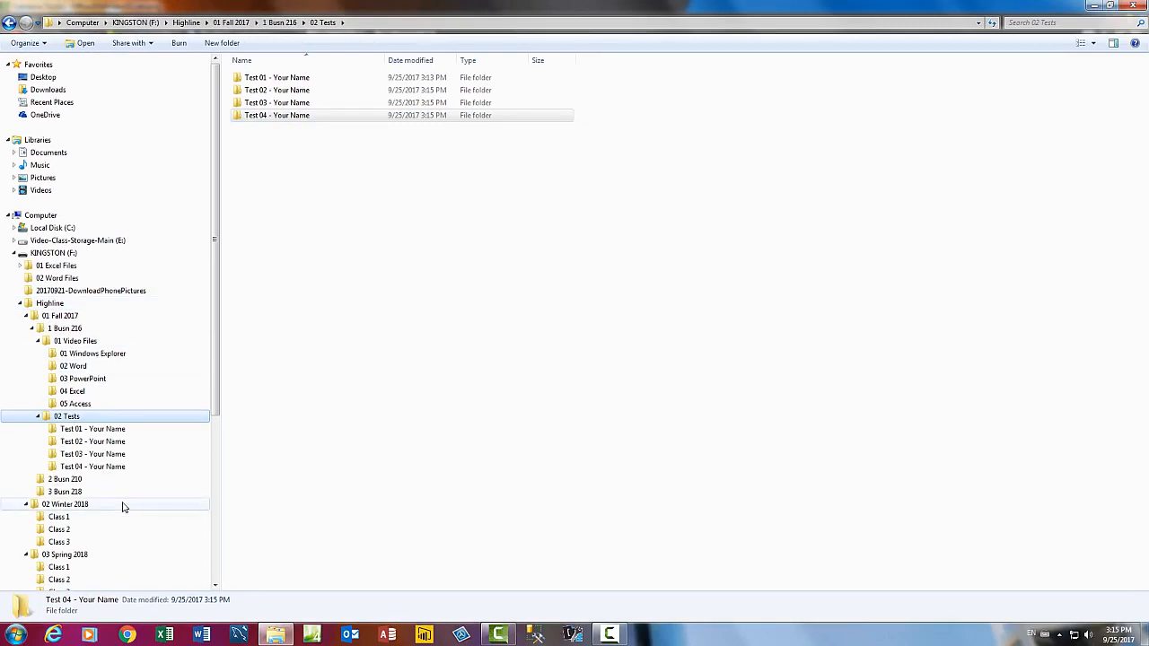
scroll(123, 508, "down", 5)
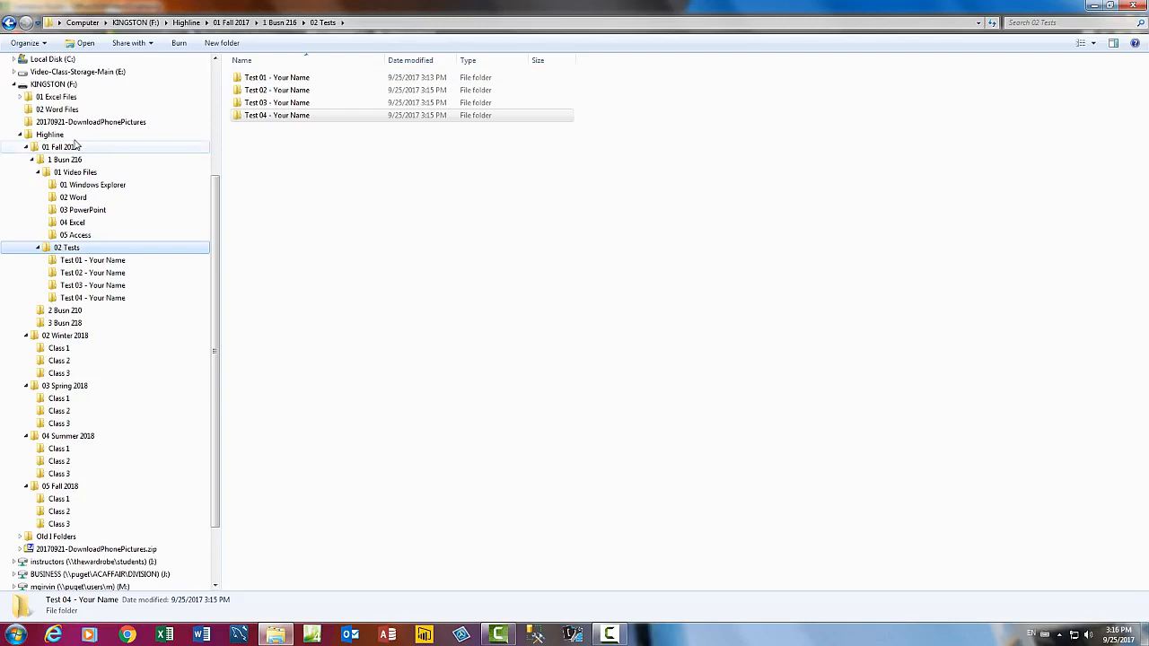
left_click(61, 85)
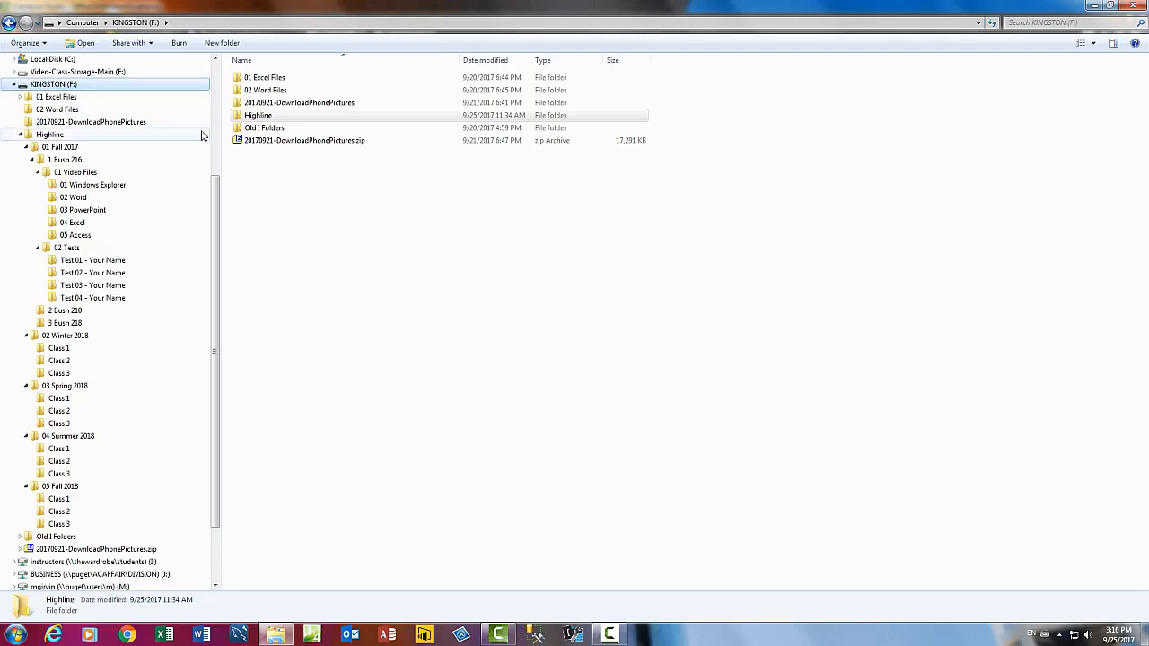
left_click(259, 117)
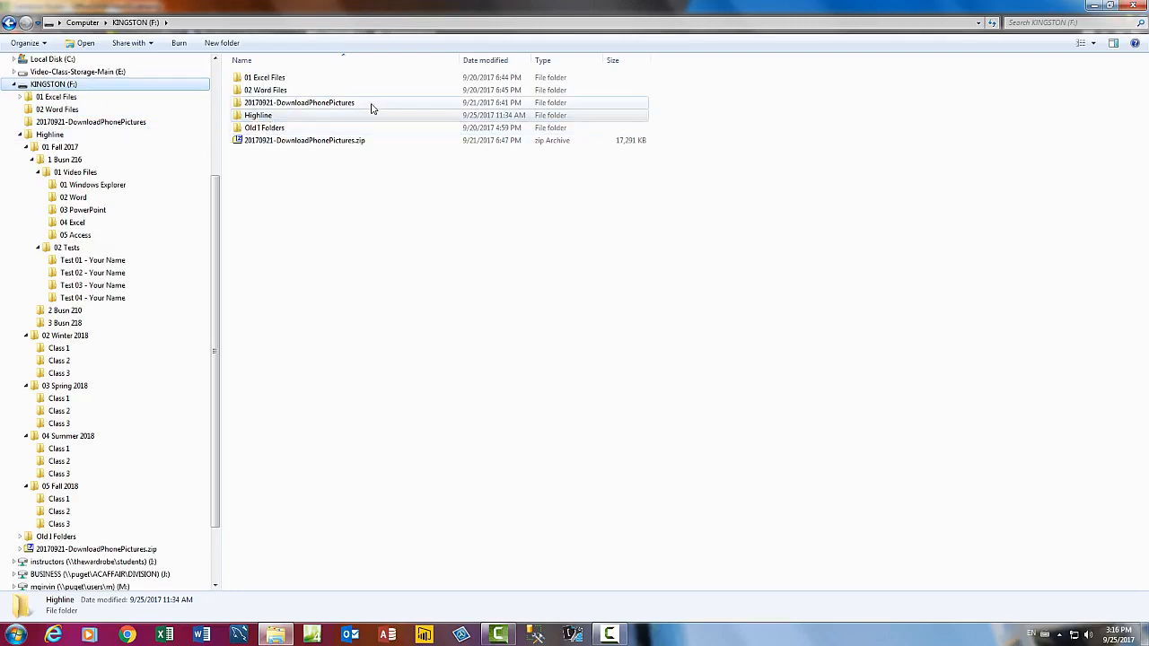
right_click(280, 119)
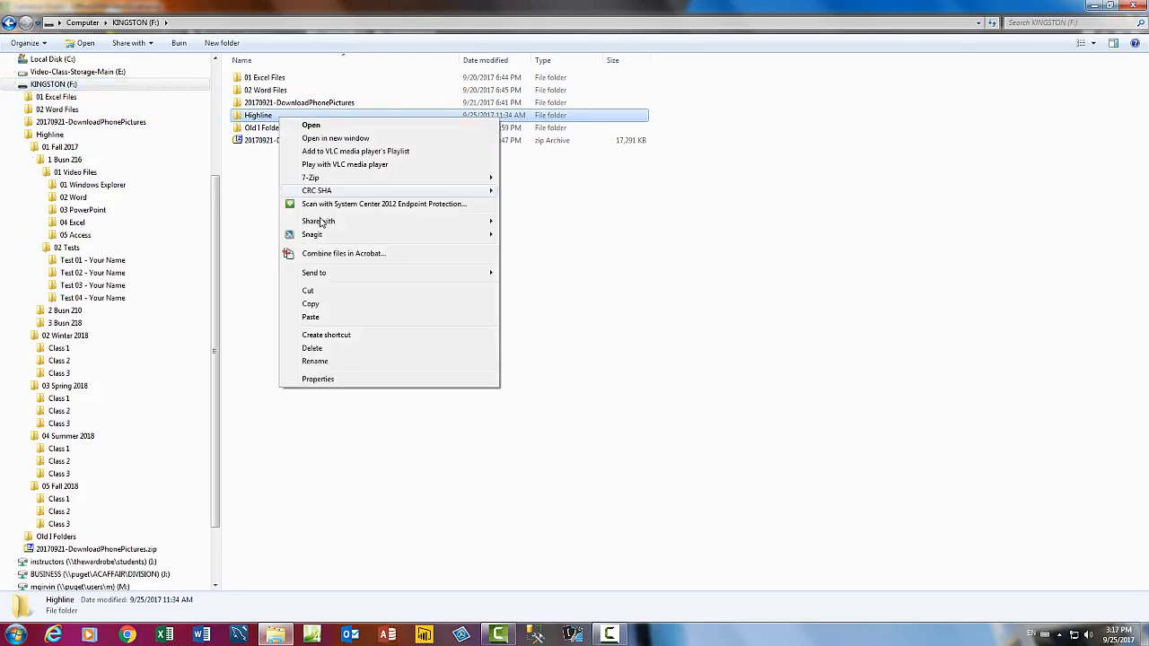
mouse_move(331, 274)
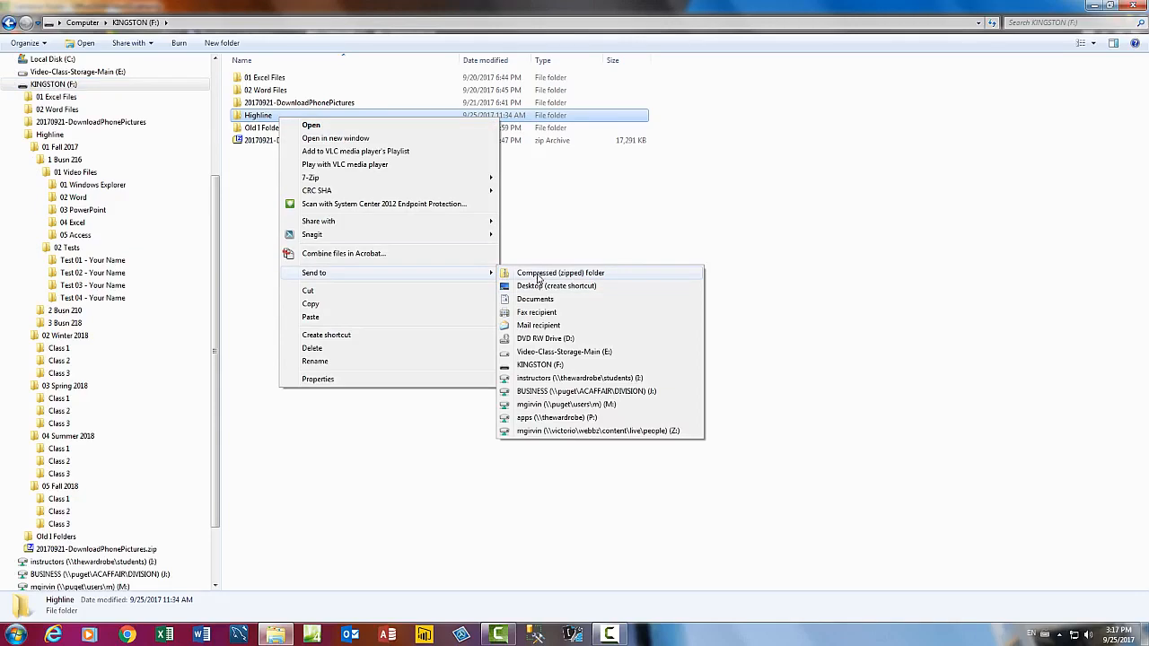
left_click(537, 278)
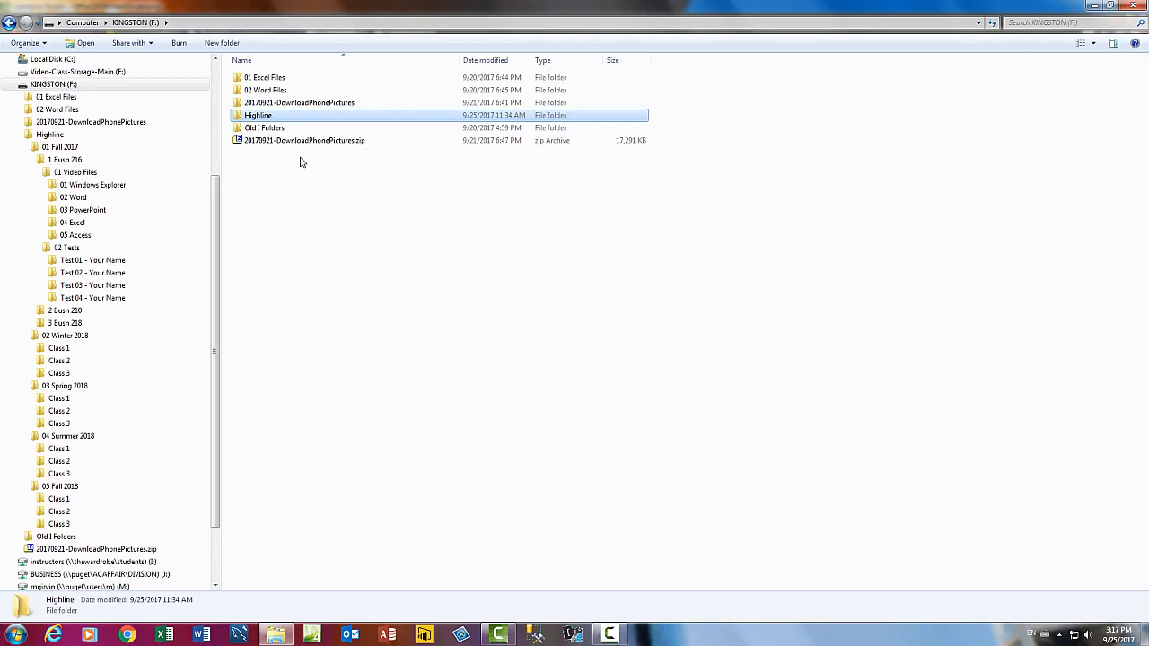
Step: Show the empty 01 Windows Explorer folder, then in Chrome open the Busn216 Windows Explorer content page and preview the Video/Class Project 01 handout
left_click(84, 186)
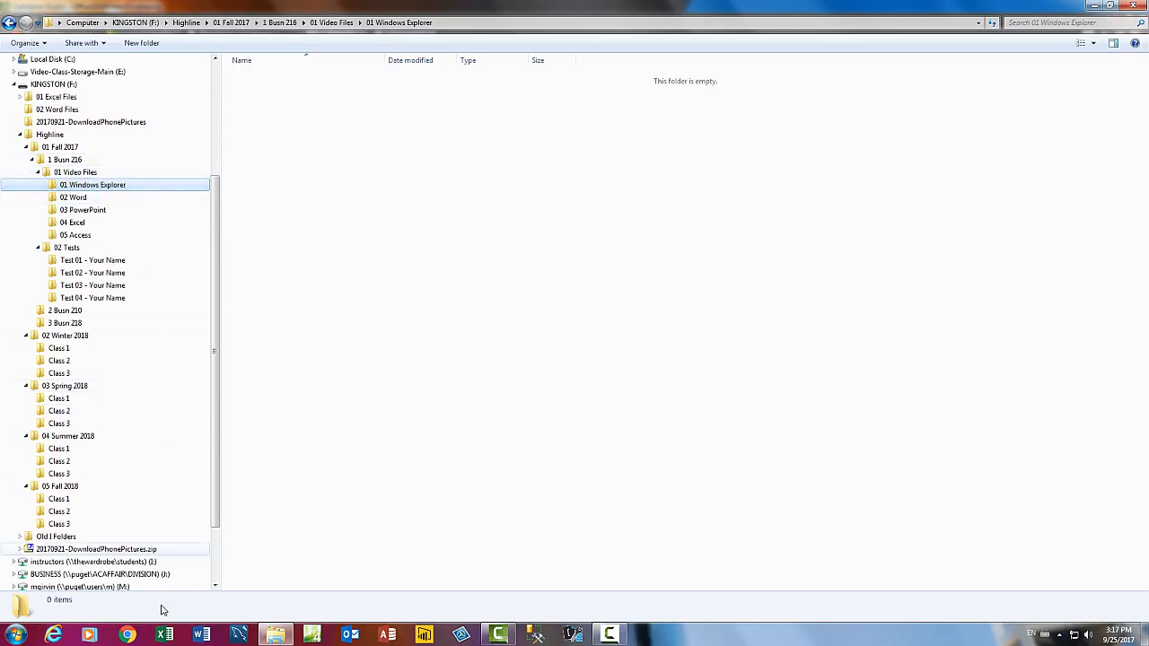
left_click(128, 635)
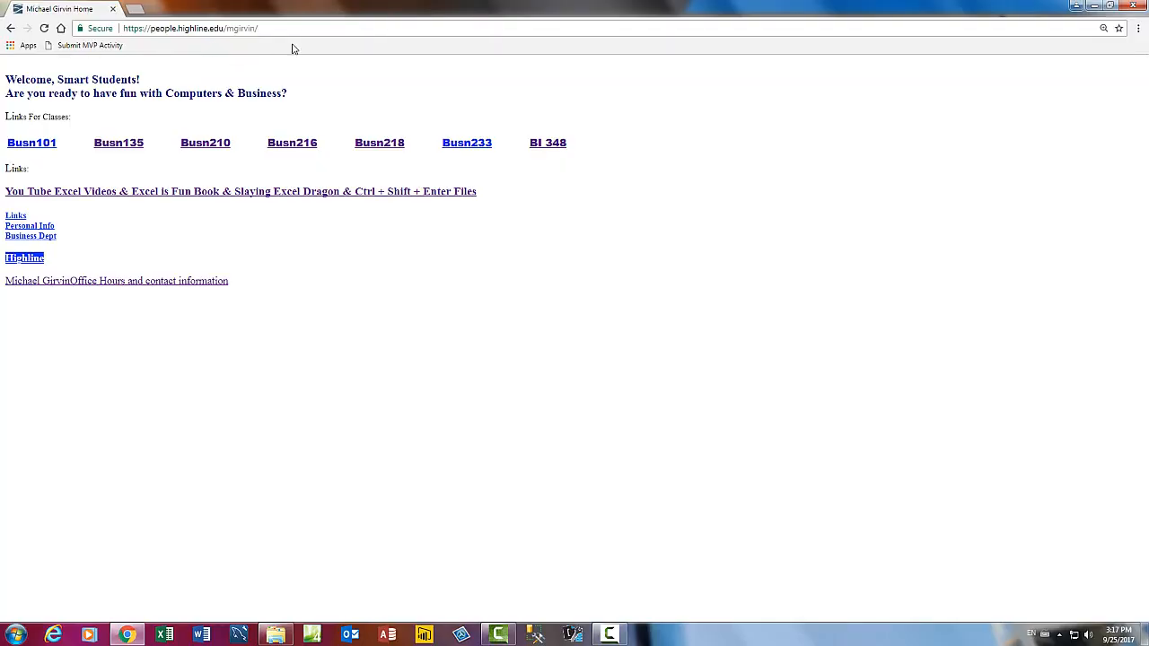
left_click(308, 145)
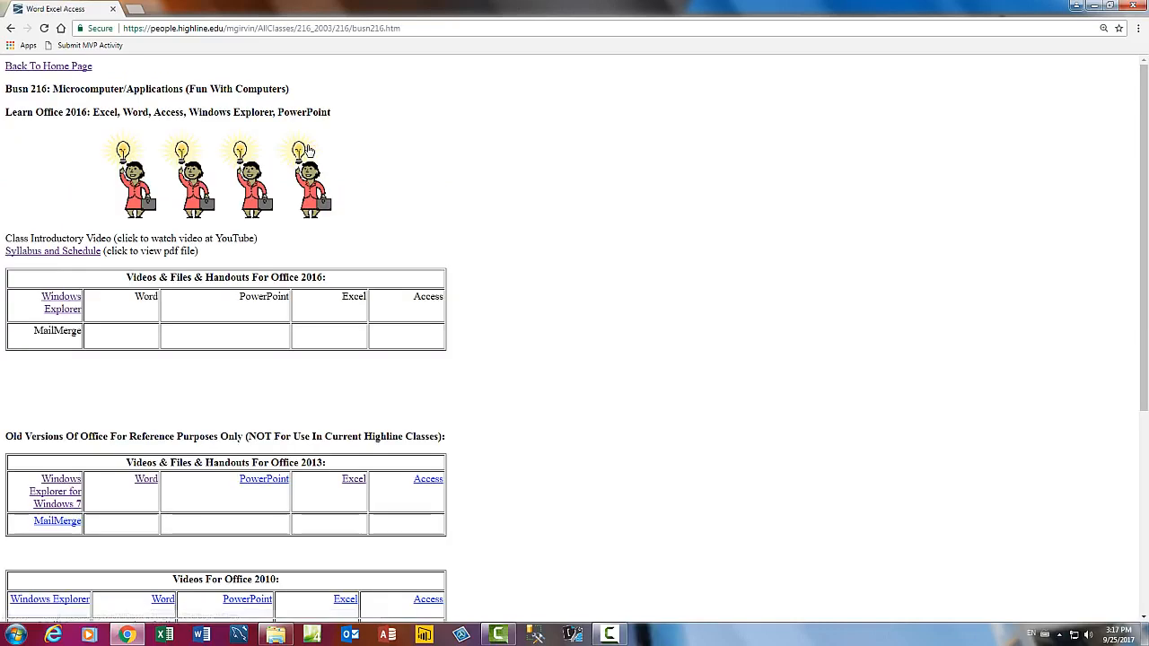
left_click(69, 311)
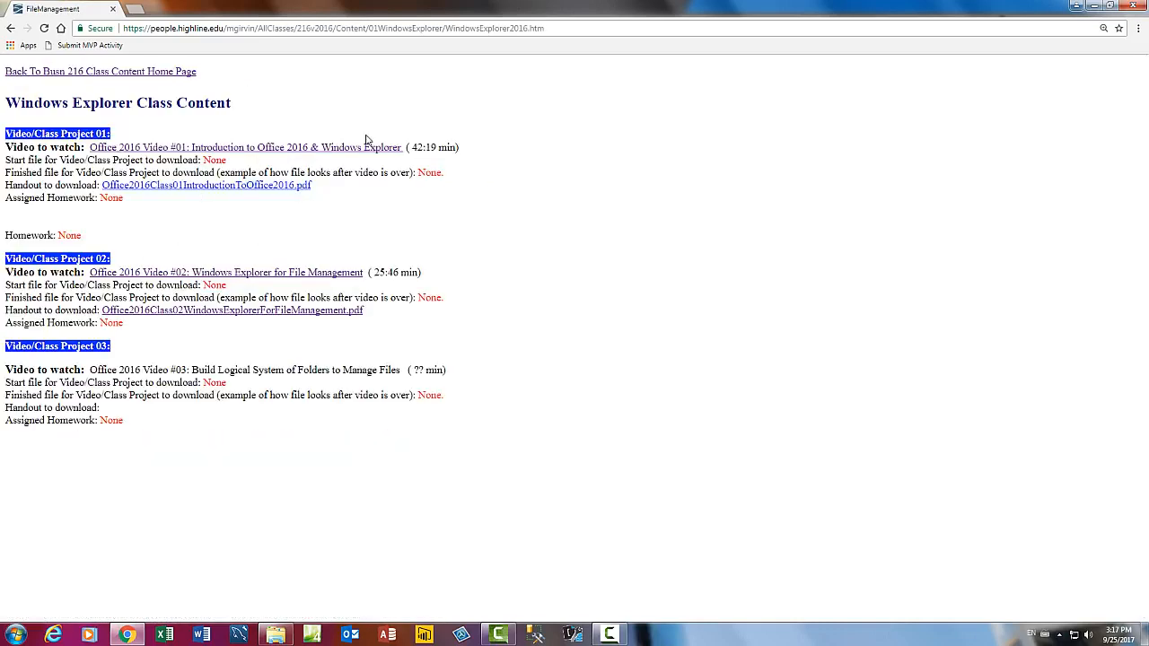
left_click(190, 186)
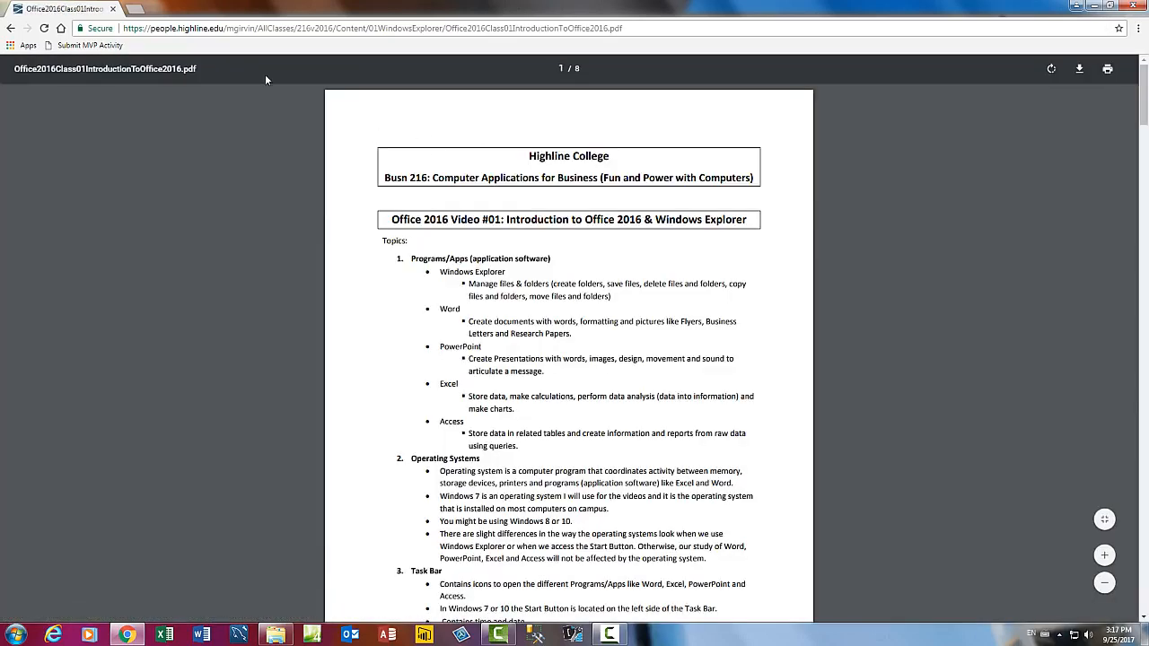
left_click(11, 30)
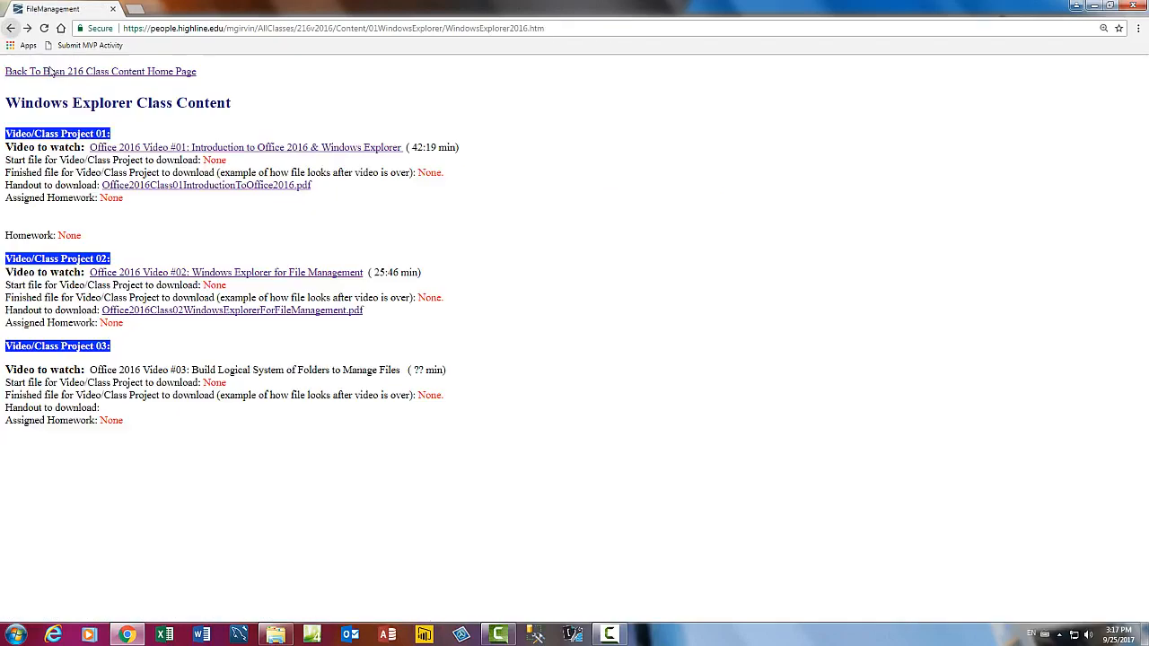
right_click(208, 188)
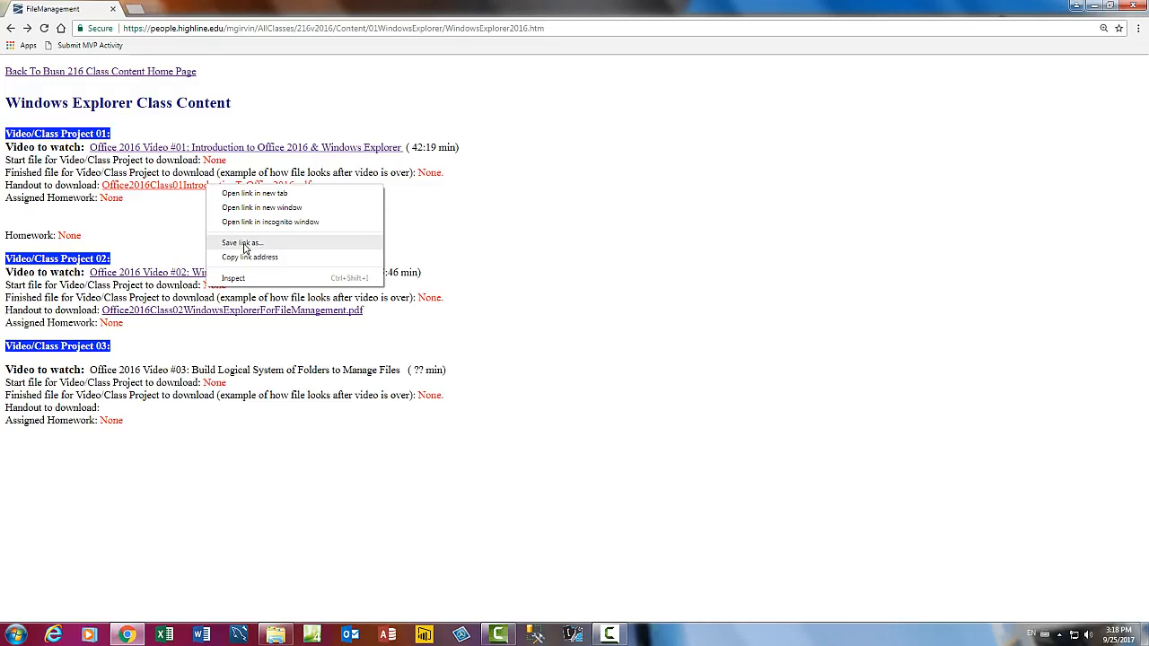
left_click(242, 243)
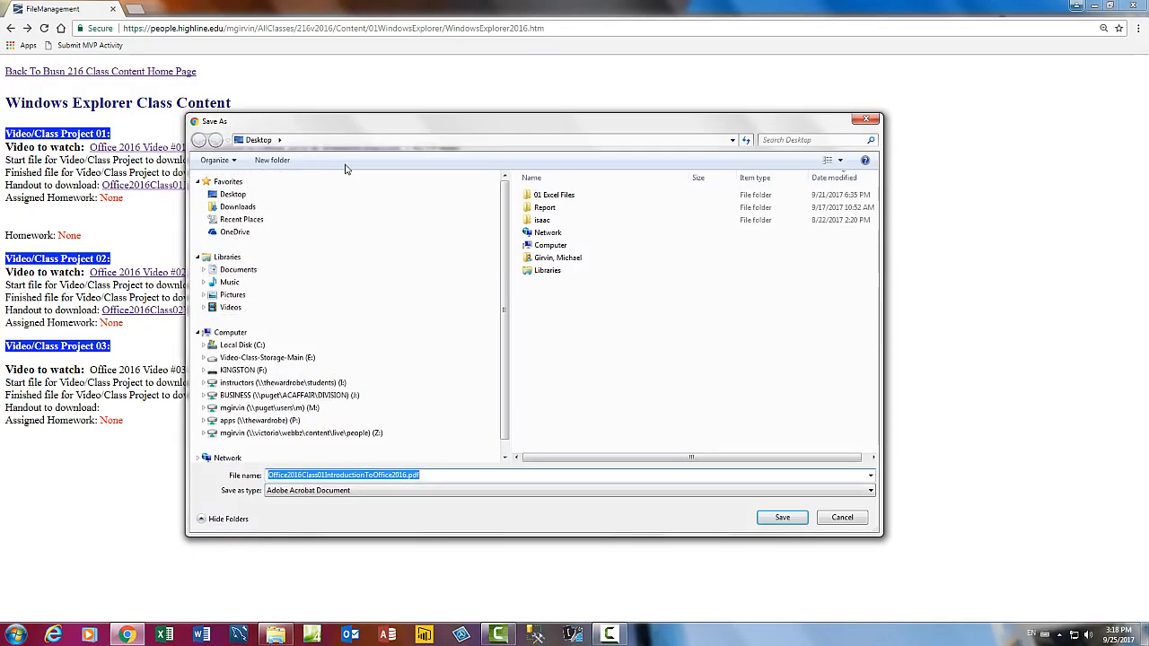
left_click_drag(377, 131, 300, 131)
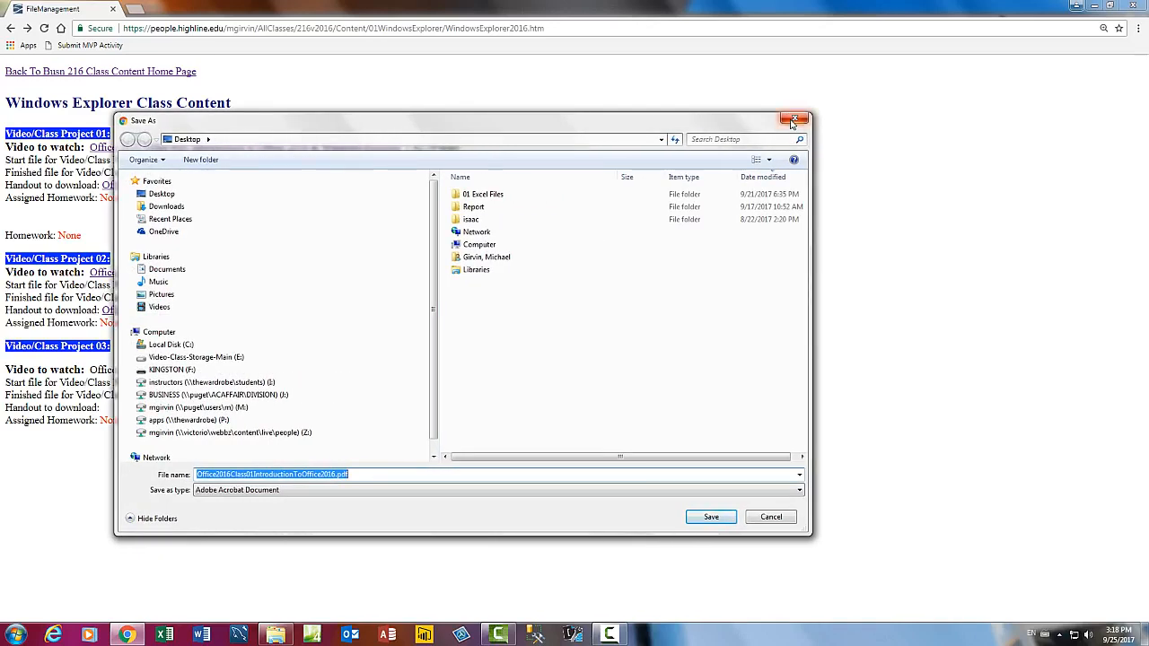
left_click_drag(582, 132, 553, 136)
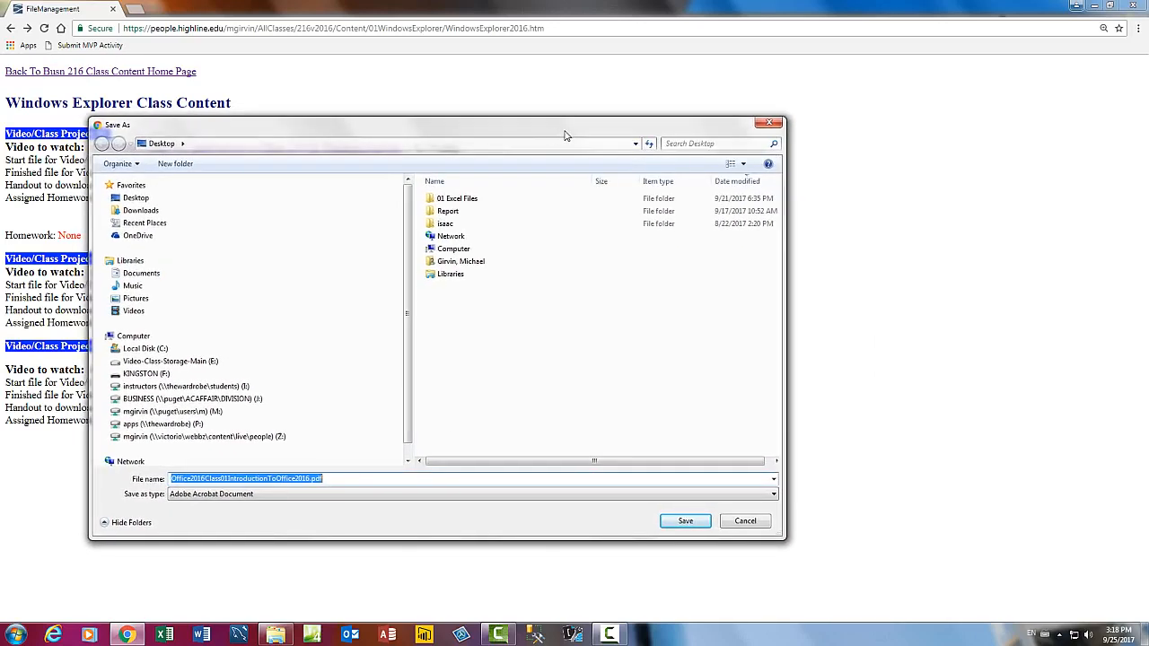
left_click(771, 123)
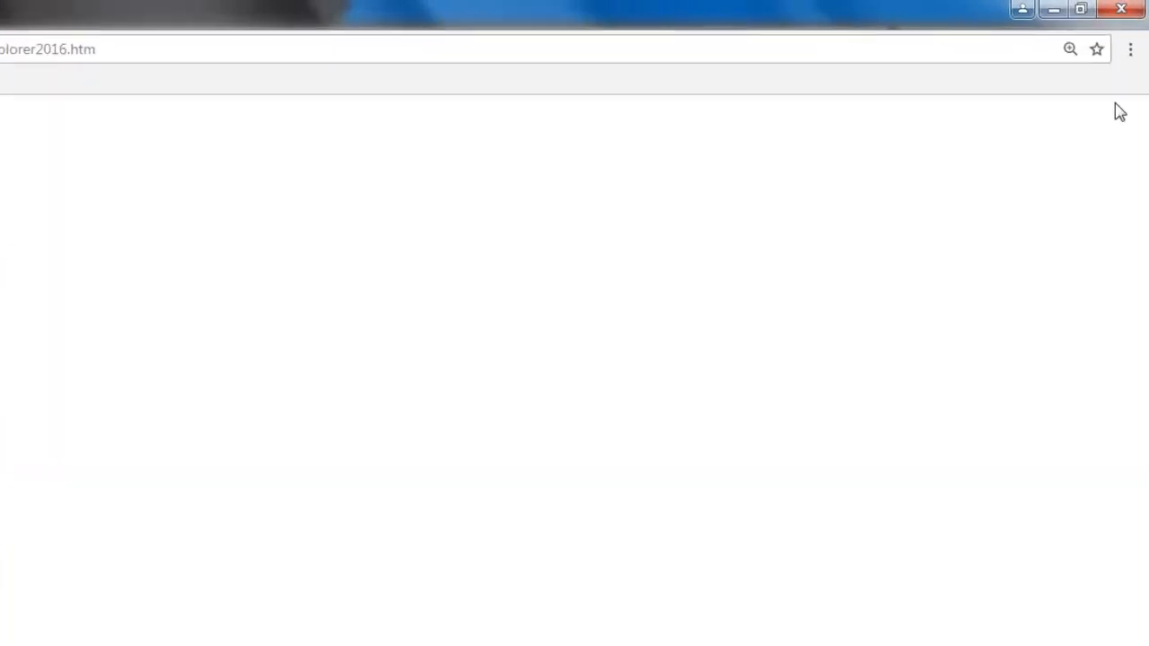
Step: Open the Downloads section of Chrome's advanced settings
left_click(1128, 59)
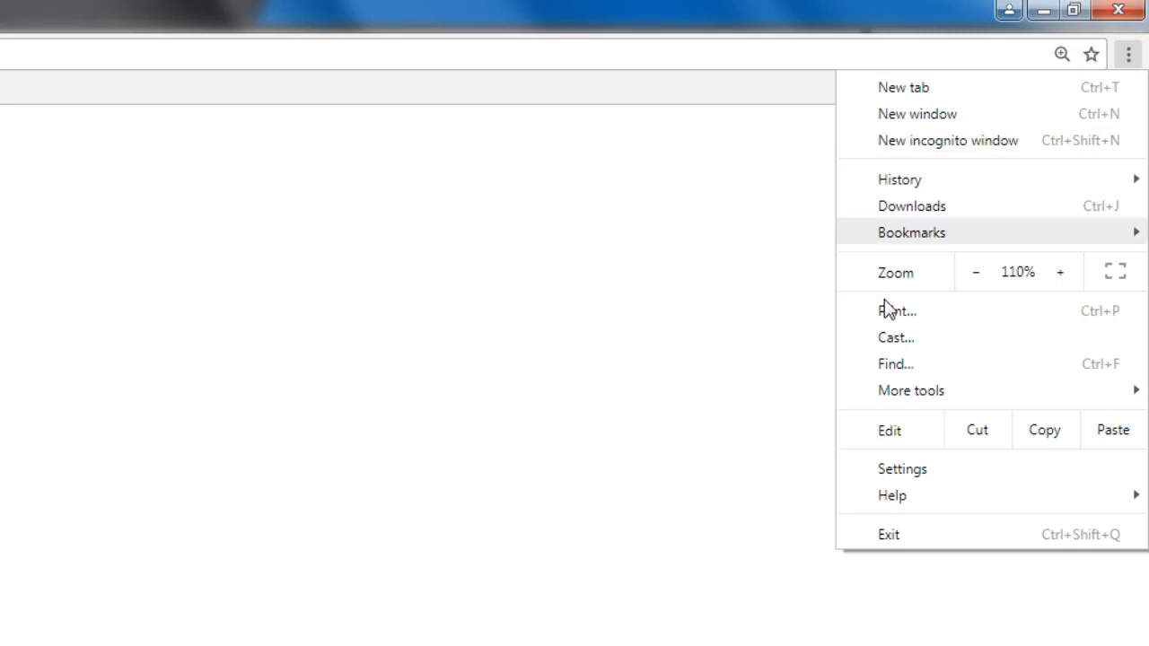
left_click(913, 476)
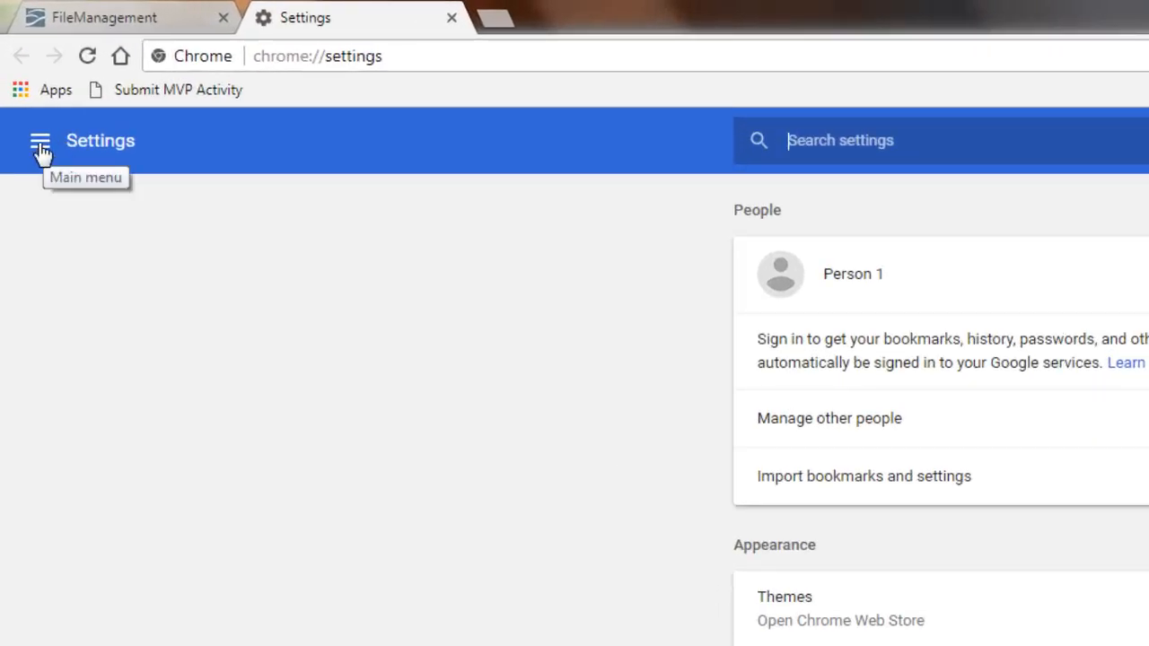
left_click(40, 148)
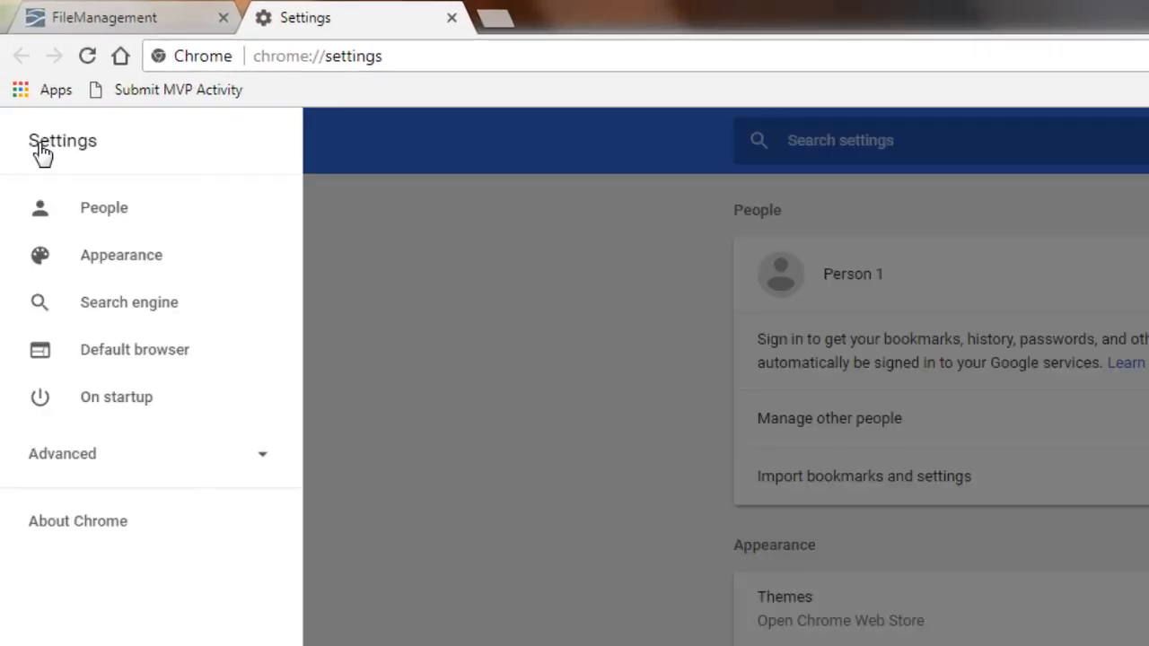
left_click(84, 463)
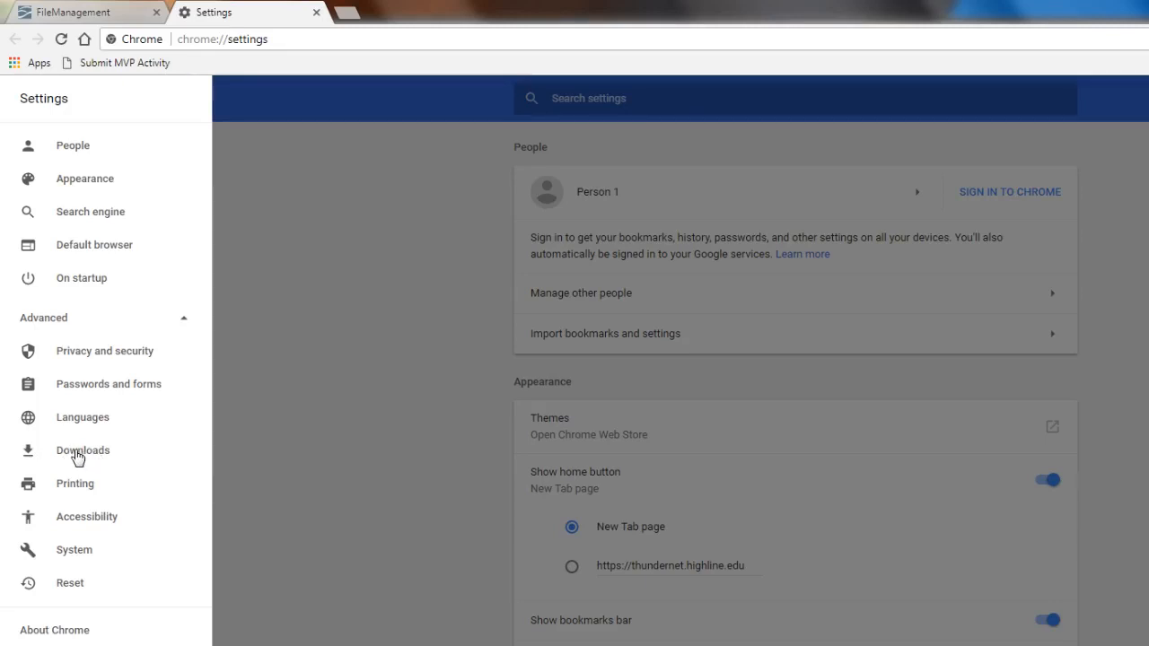
left_click(77, 456)
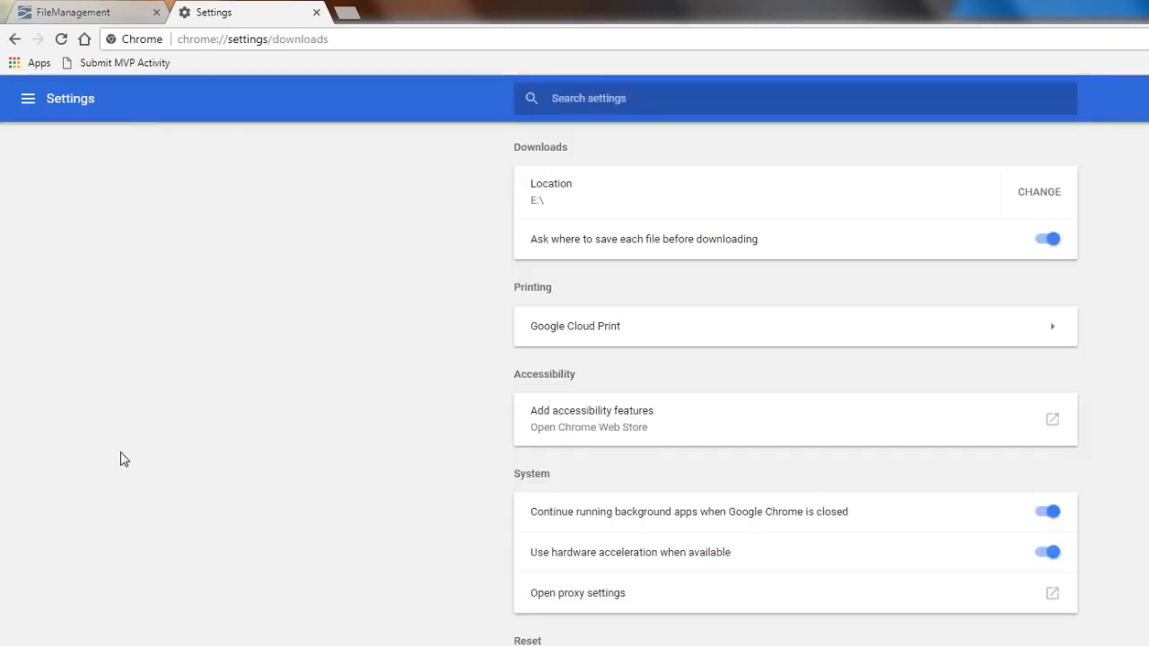
Step: Make sure "Ask where to save each file before downloading" is turned on and close the settings
left_click(1050, 241)
left_click(1022, 243)
left_click(1050, 240)
left_click(1045, 243)
mouse_move(1045, 243)
left_mouse_down()
mouse_move(1069, 240)
mouse_move(1051, 246)
left_mouse_up()
left_click(1044, 242)
left_click(1051, 246)
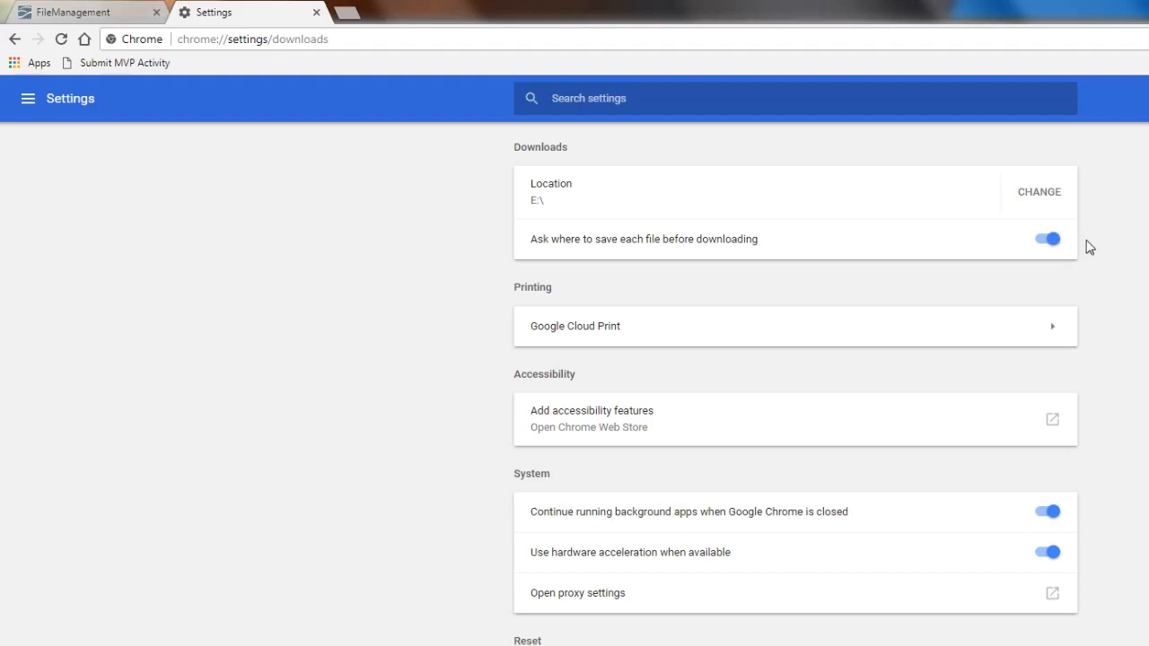
left_click(317, 12)
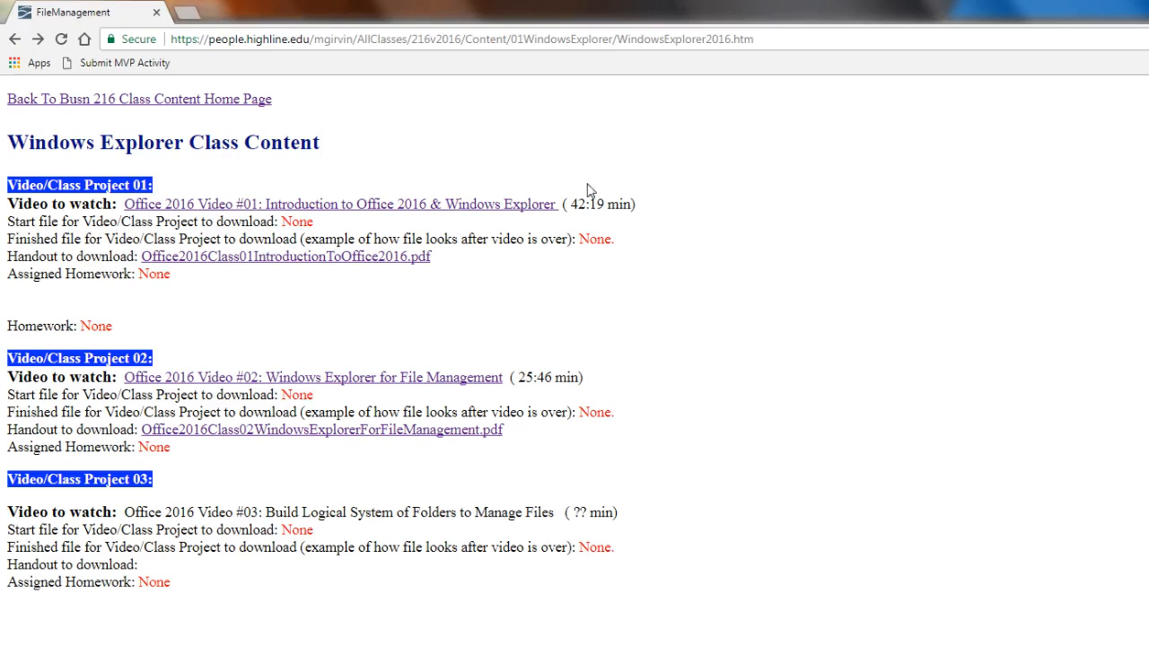
Step: Save the Office2016Class01IntroductionToOffice2016.pdf handout into KINGSTON (F:) > Highline > 01 Fall 2017 > 1 Busn 216 > 01 Video Files > 01 Windows Explorer
right_click(359, 258)
left_click(404, 337)
left_click_drag(567, 179, 655, 172)
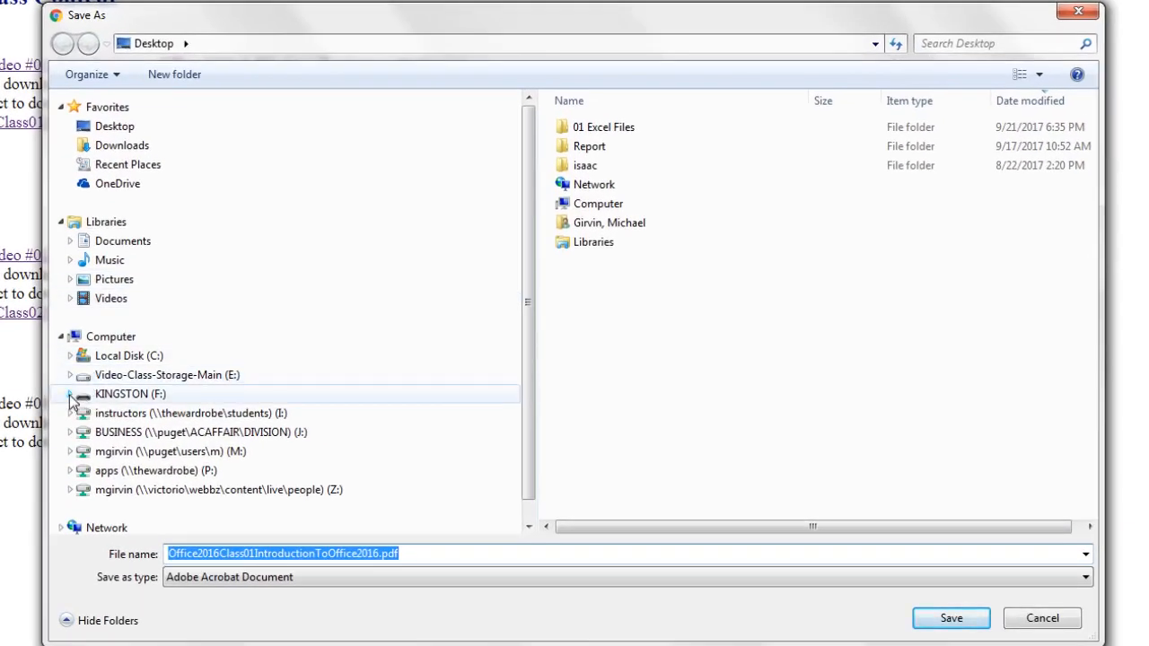
left_click(70, 395)
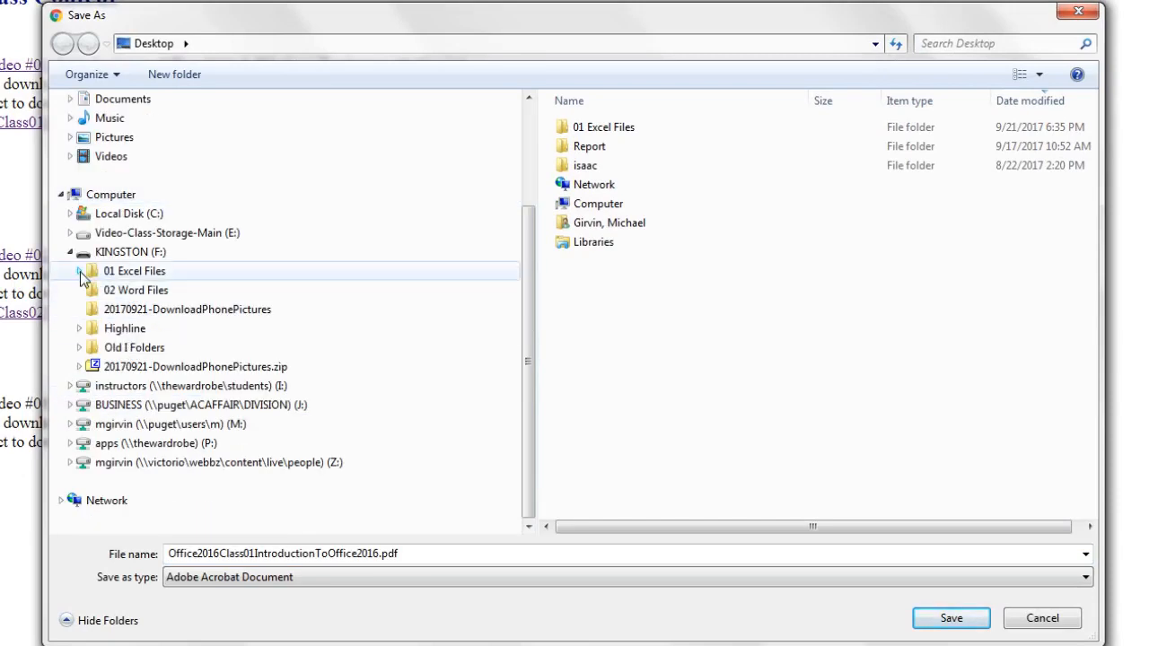
left_click(80, 331)
left_click(89, 349)
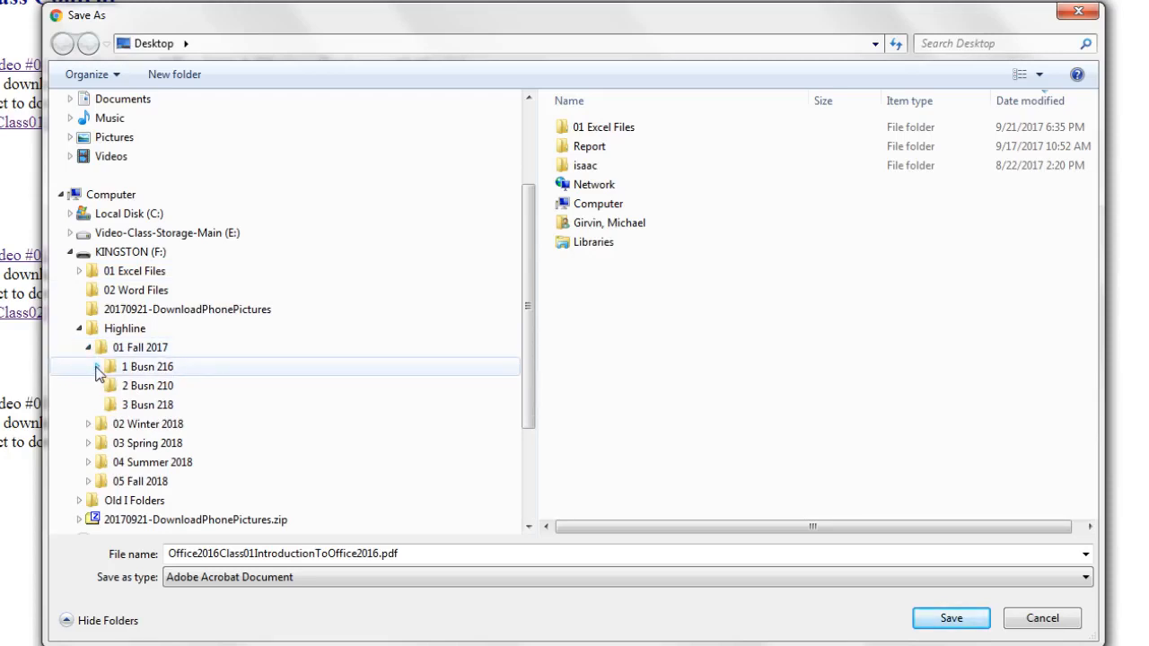
left_click(98, 368)
left_click(107, 387)
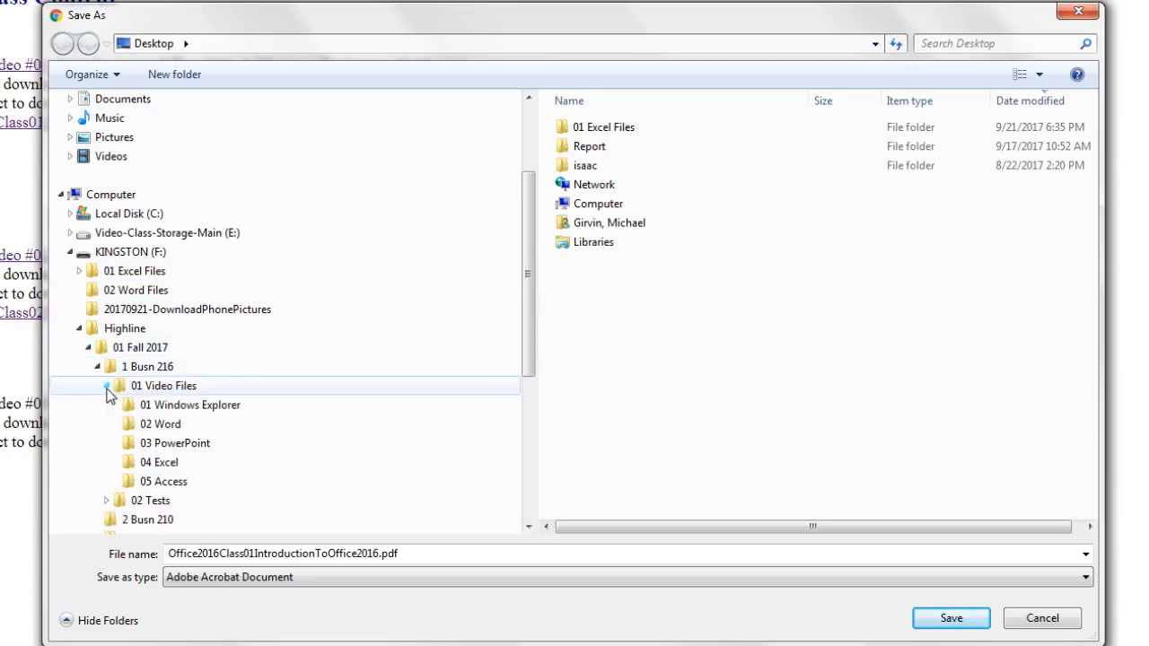
left_click(156, 406)
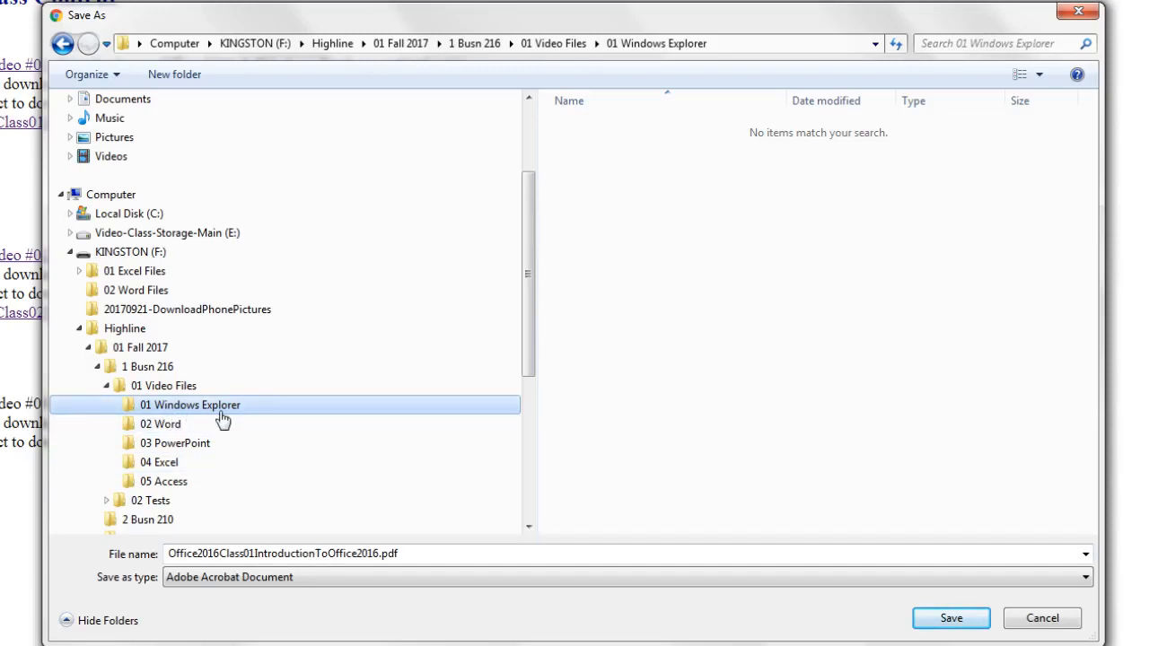
left_click(944, 617)
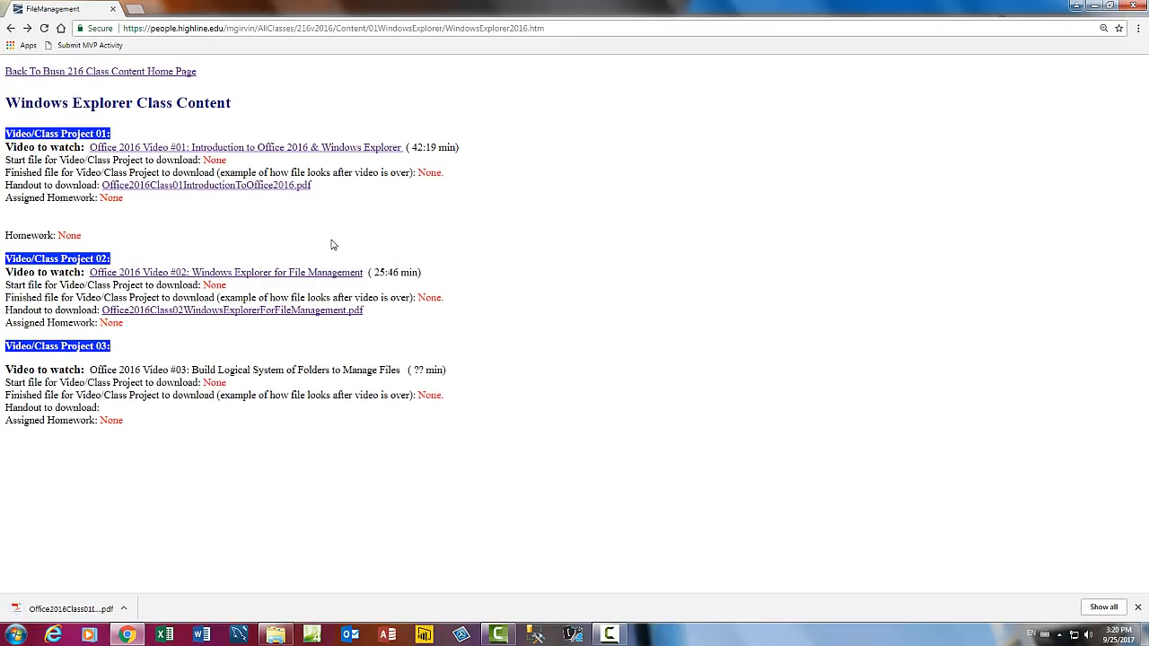
Step: Save the Office2016Class02WindowsExplorerForFileManagement.pdf handout into the same 01 Windows Explorer folder and close the browser
right_click(234, 320)
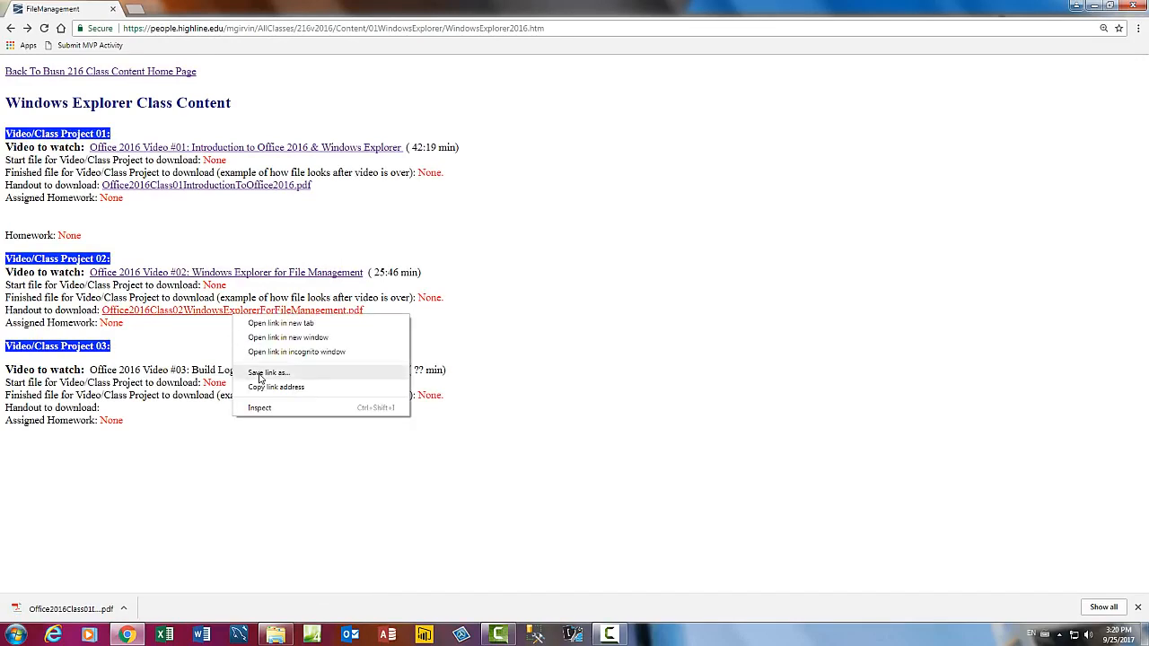
left_click(259, 375)
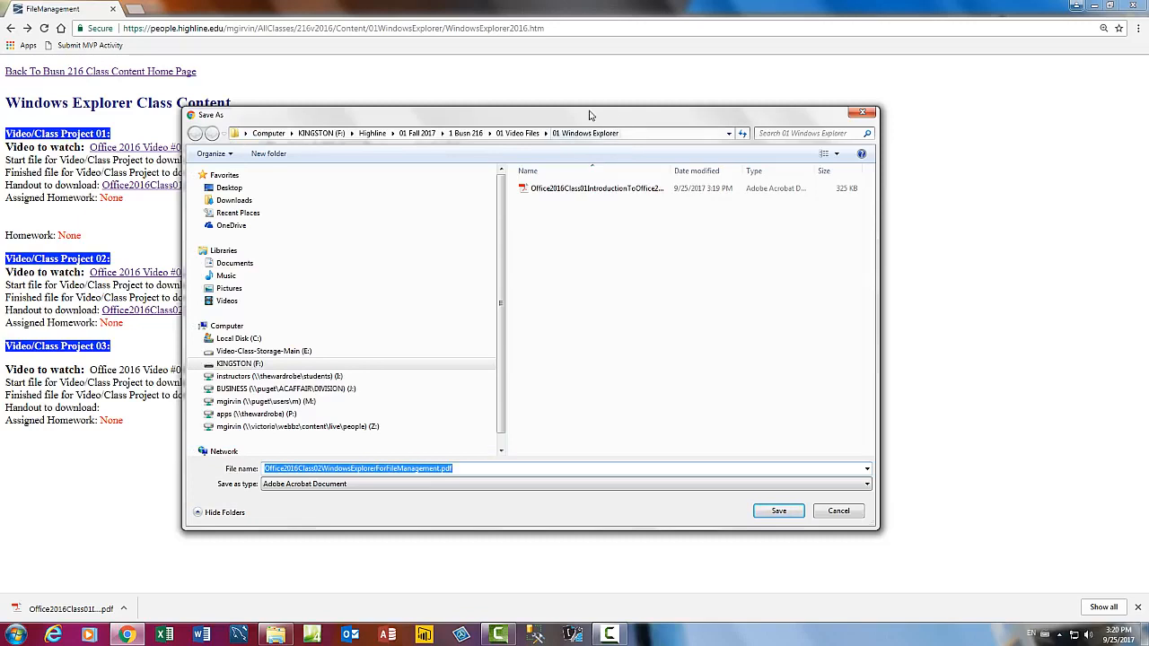
left_click(781, 513)
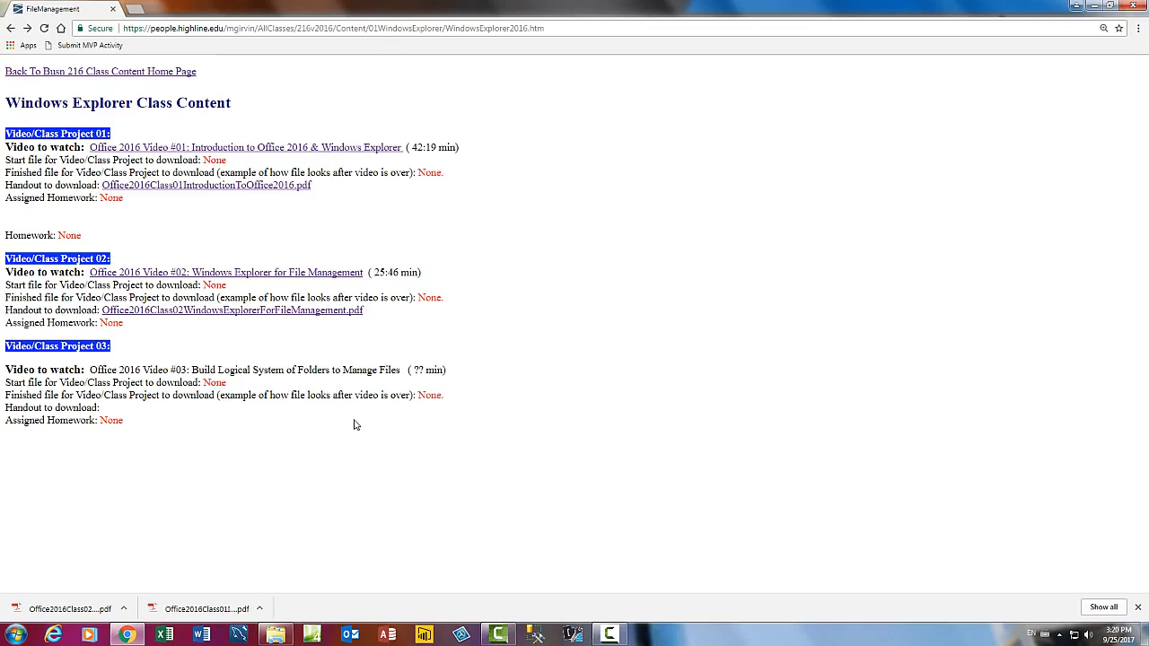
key("alt+F4")
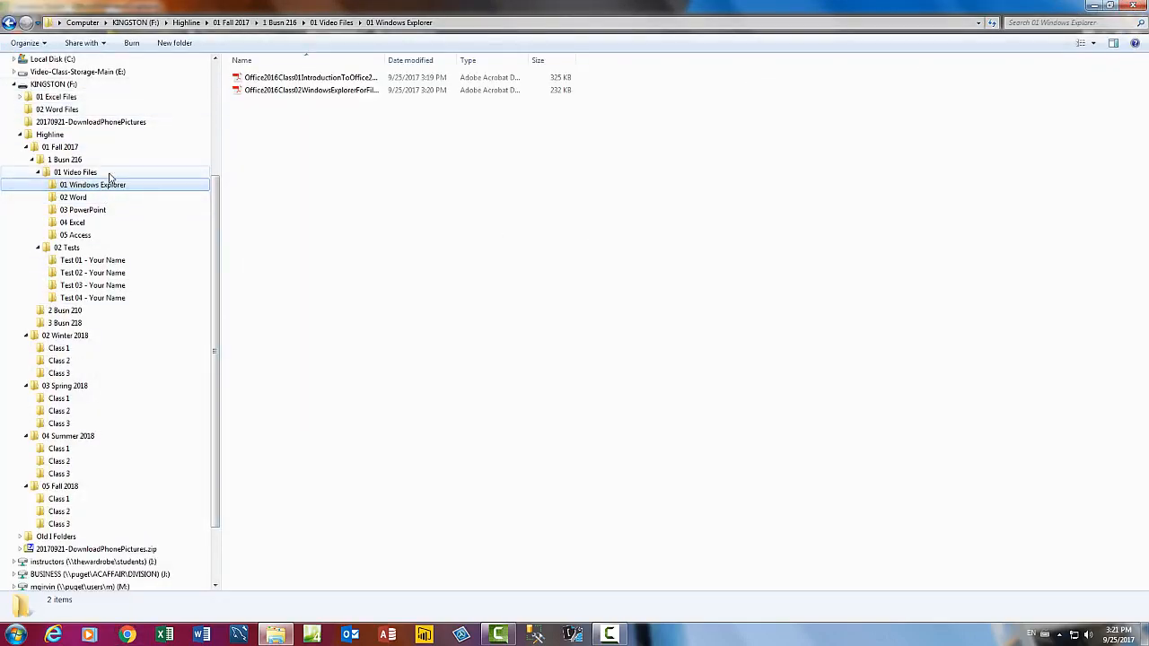
Step: Widen the Name column to fit the full handout file names, and review the Highline and 01 Windows Explorer folders
double_click(384, 61)
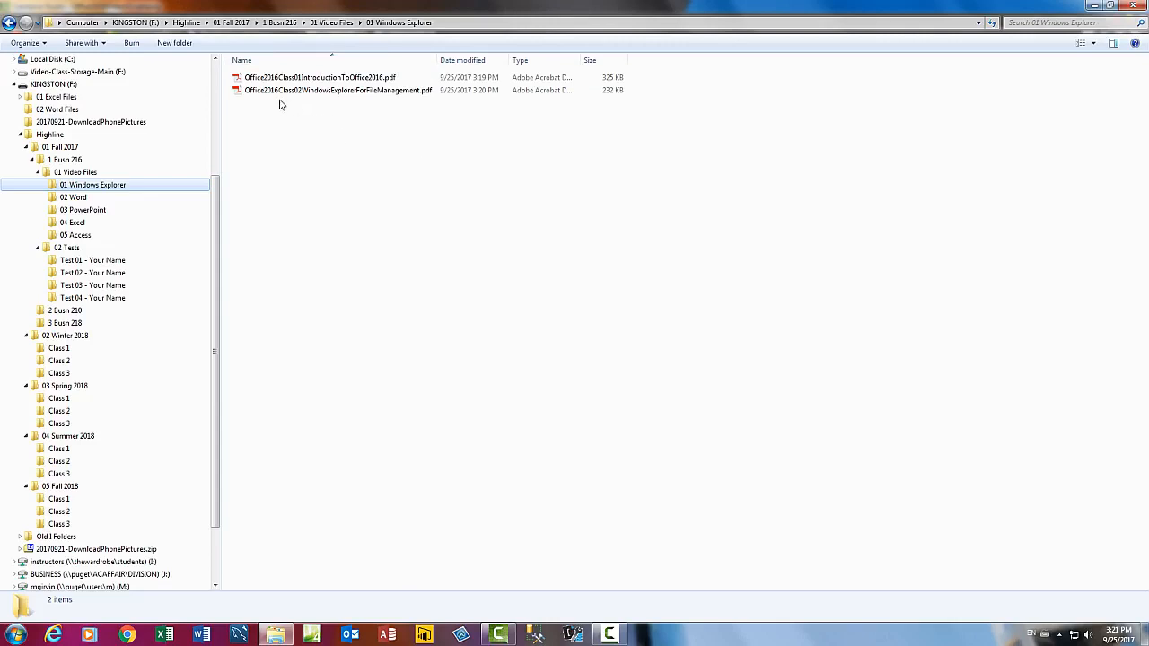
scroll(221, 224, "up", 2)
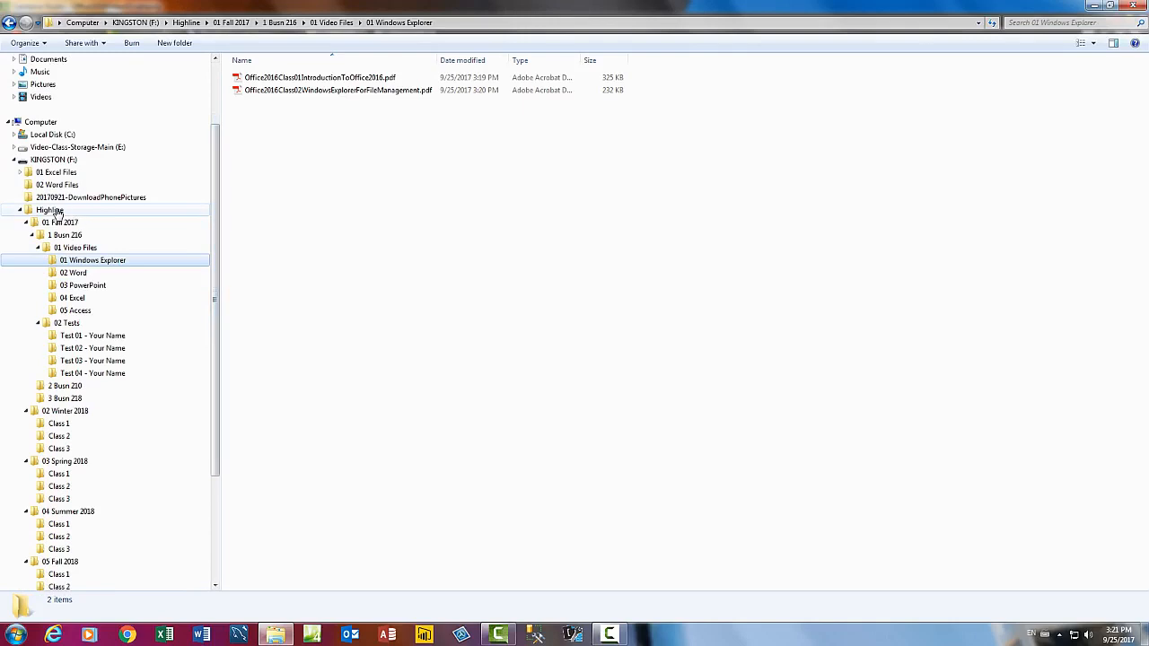
left_click(52, 210)
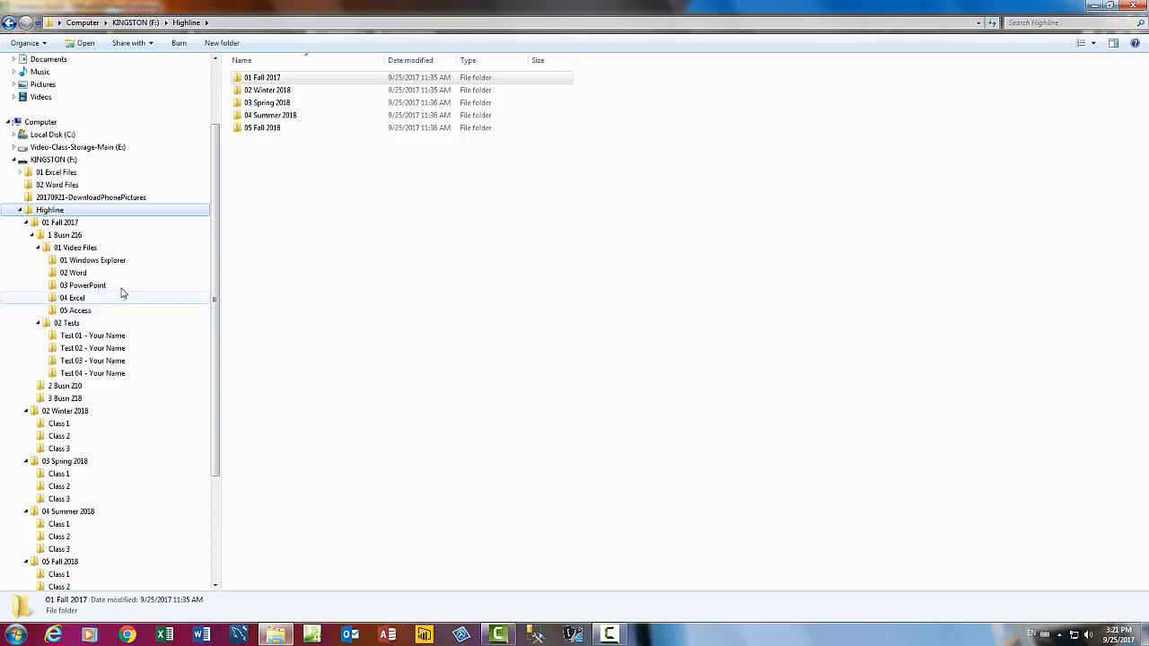
left_click(136, 260)
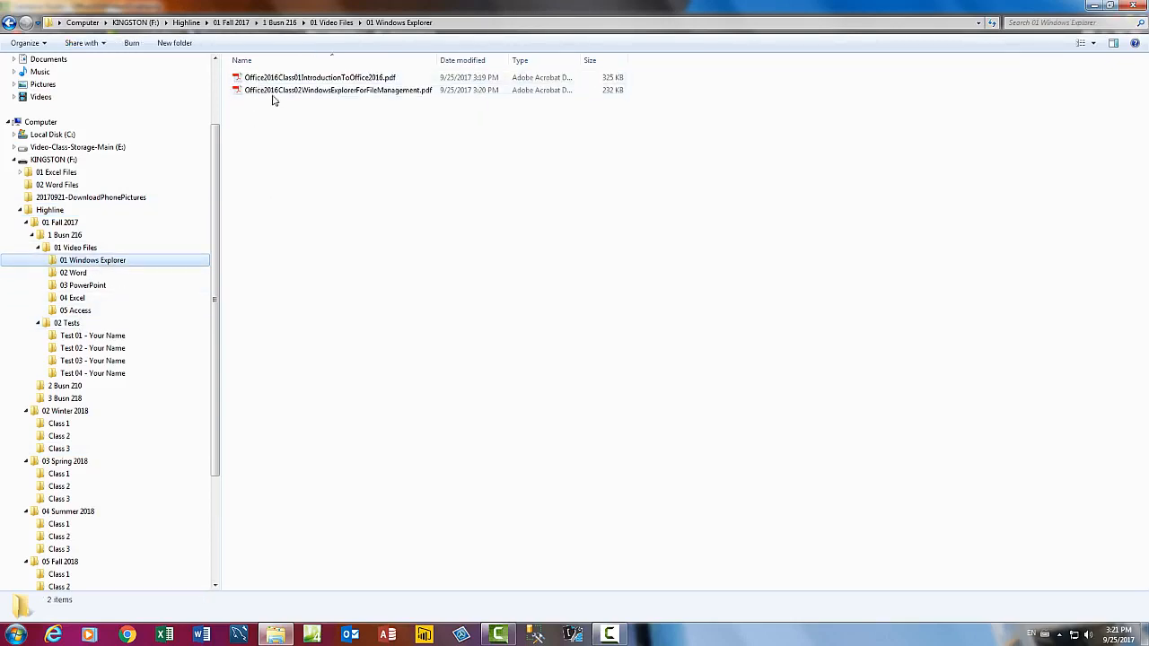